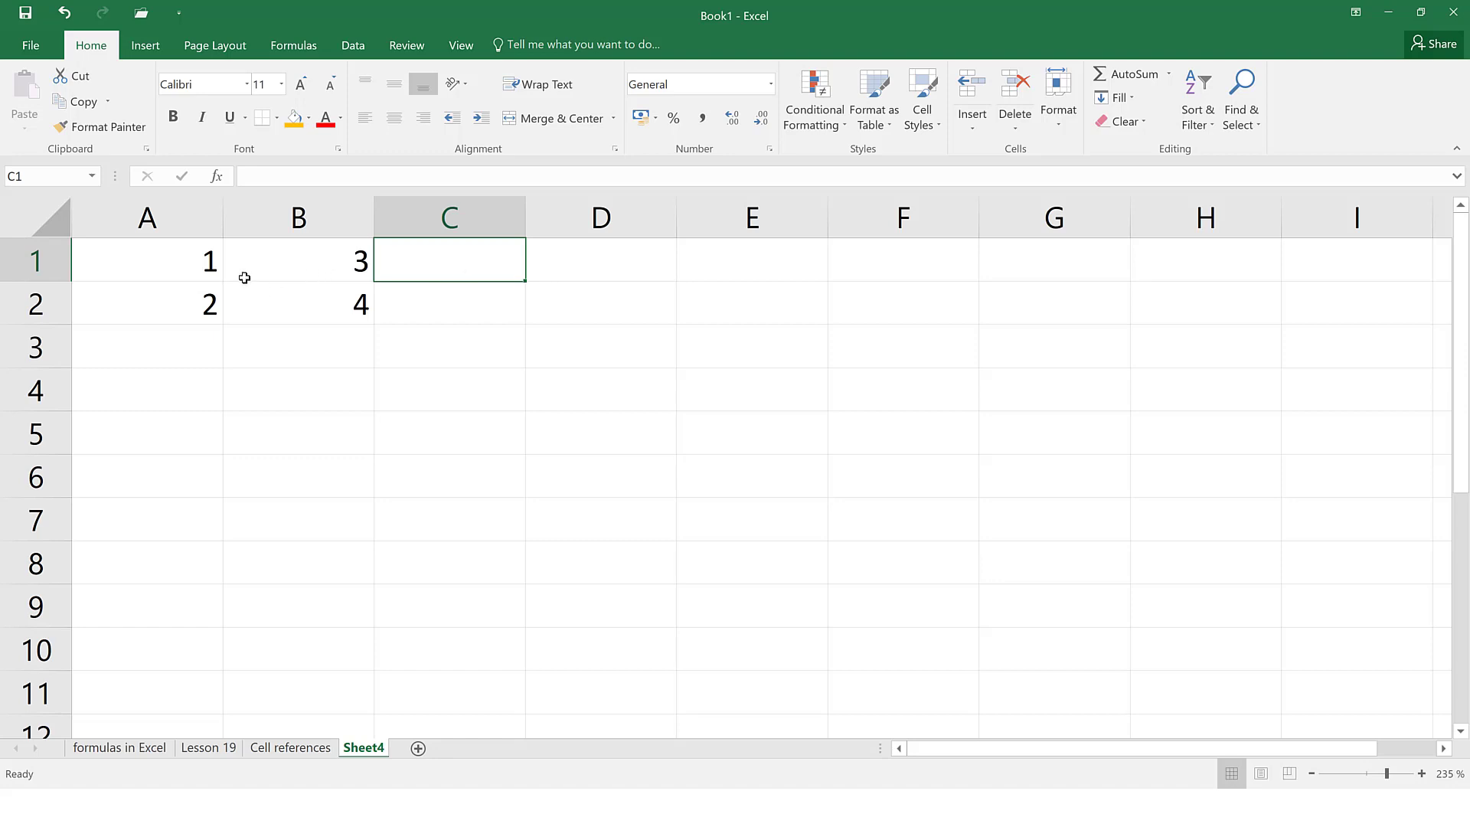
Step: Enter the formula =A1 in cell D1 and check the cell it references
left_click(177, 265)
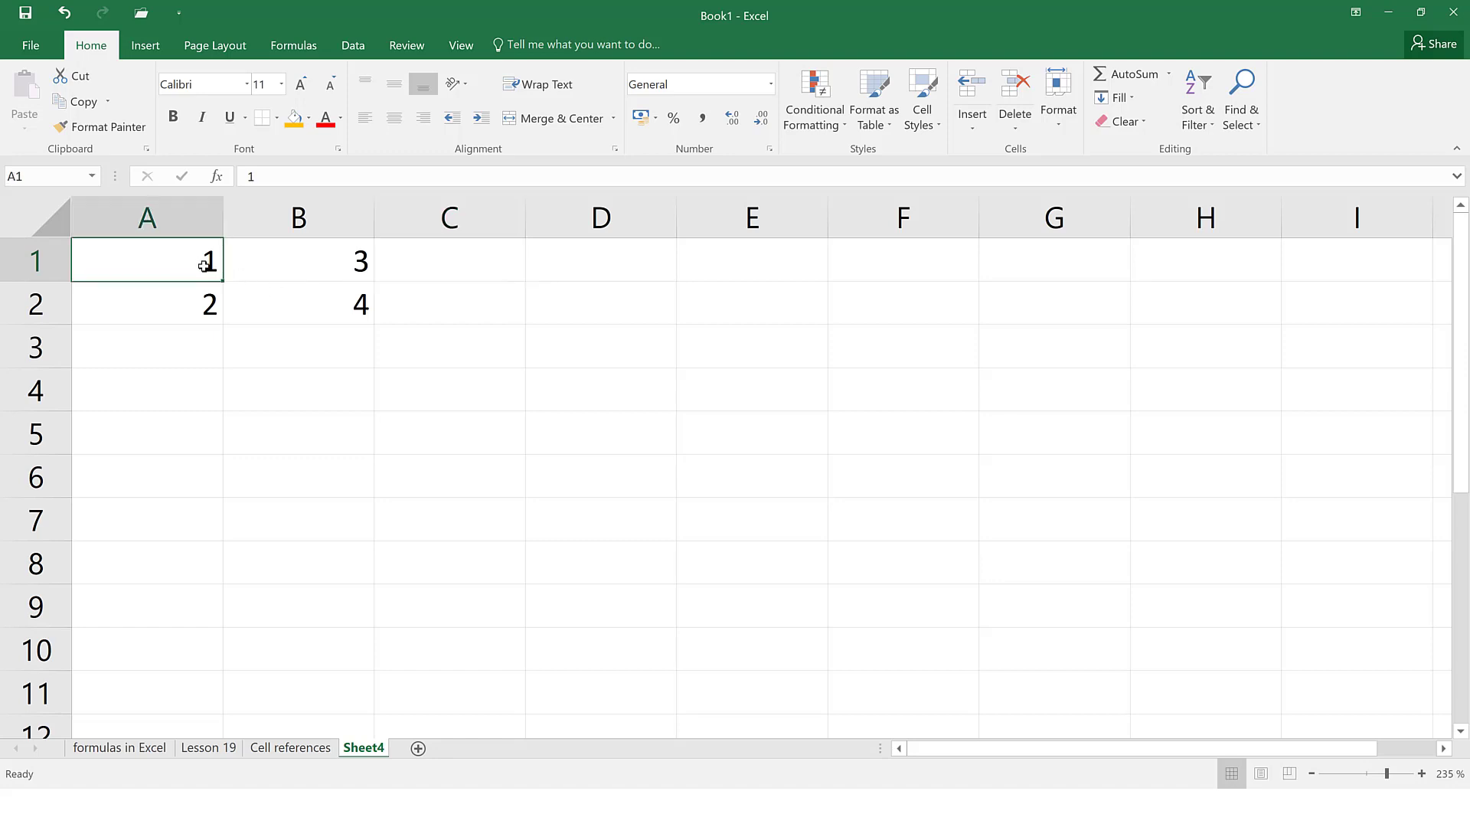
left_click(431, 270)
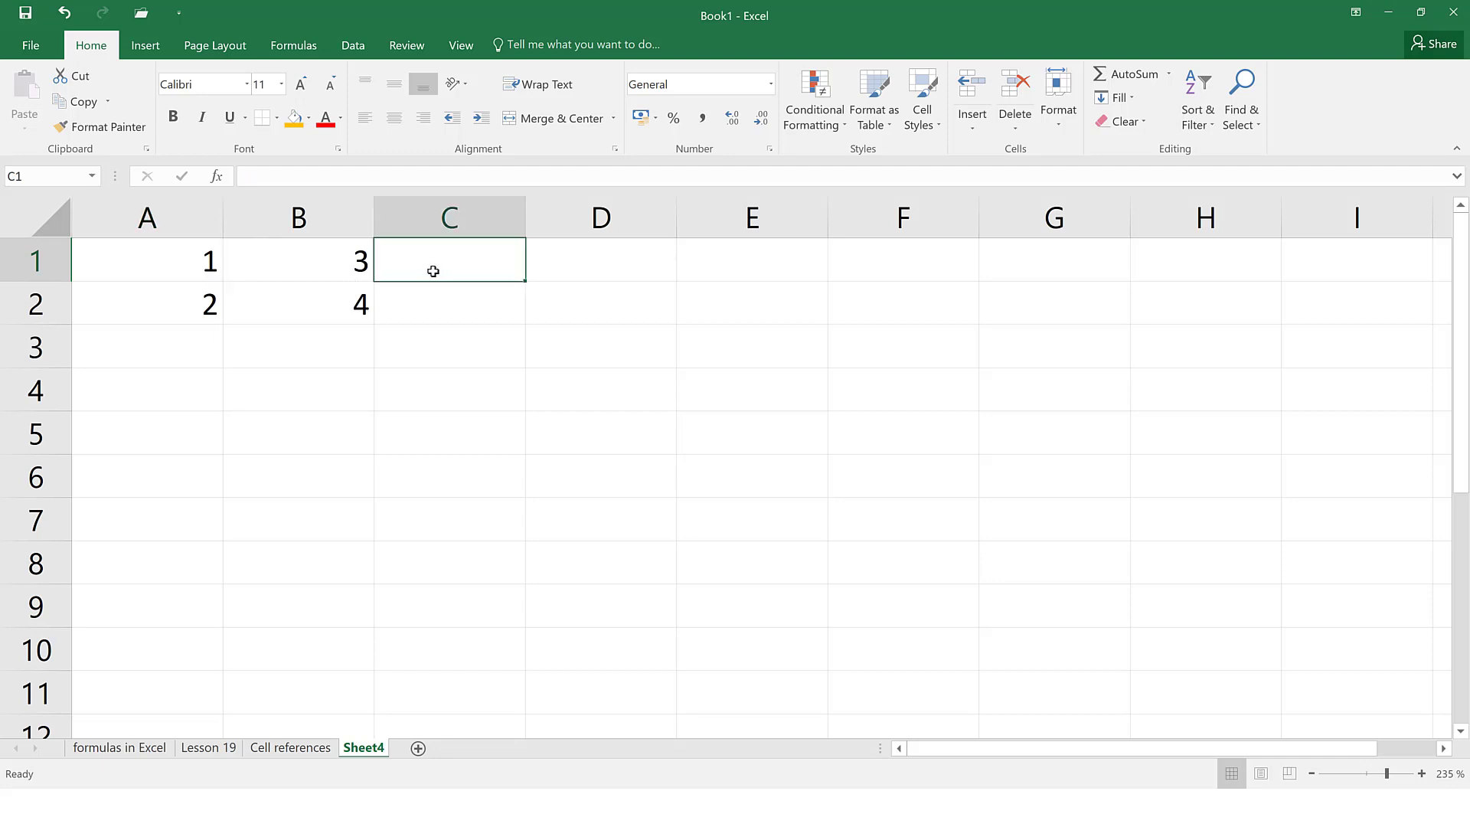
left_click(633, 261)
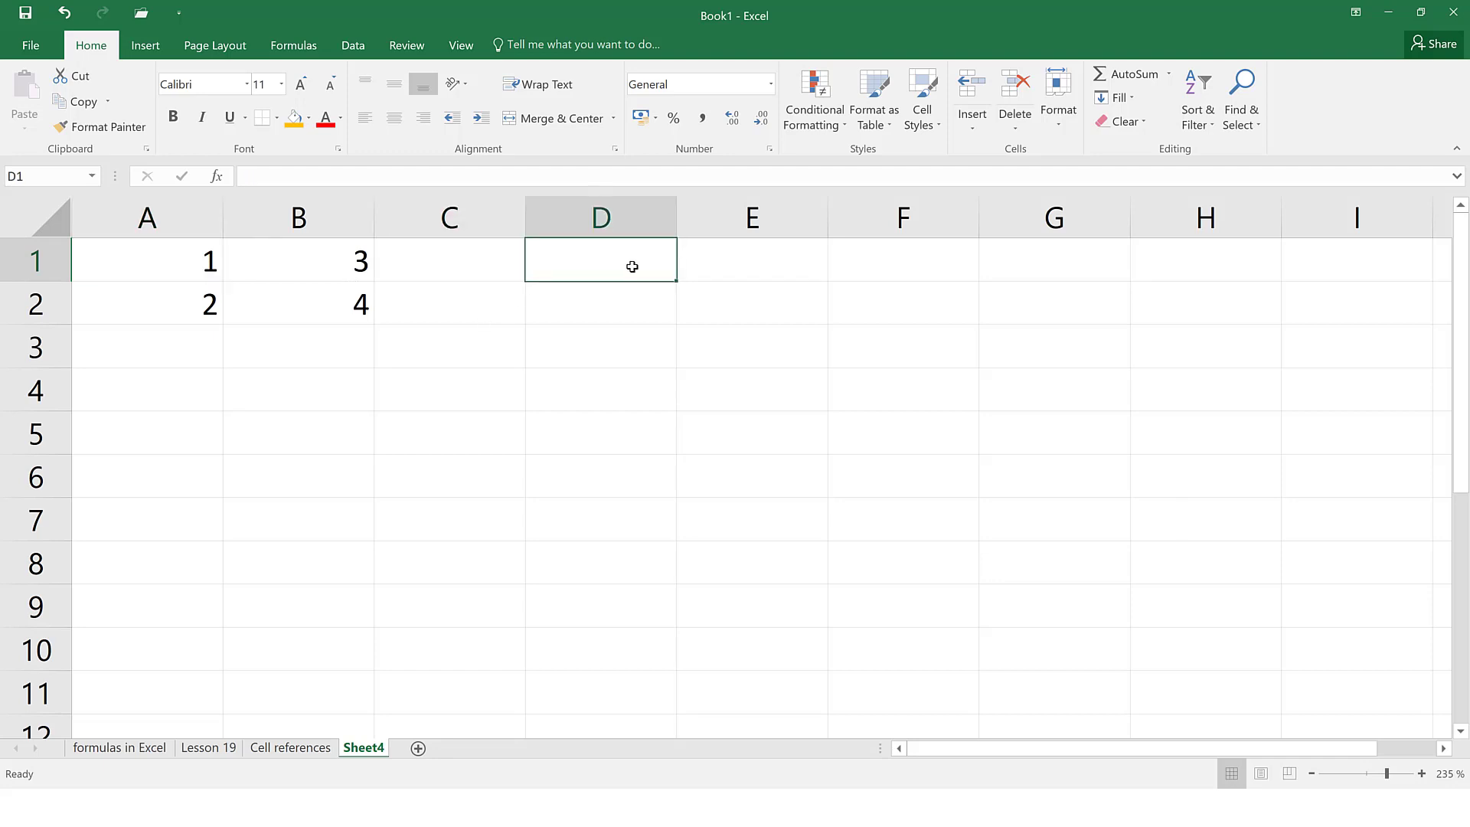
type("=")
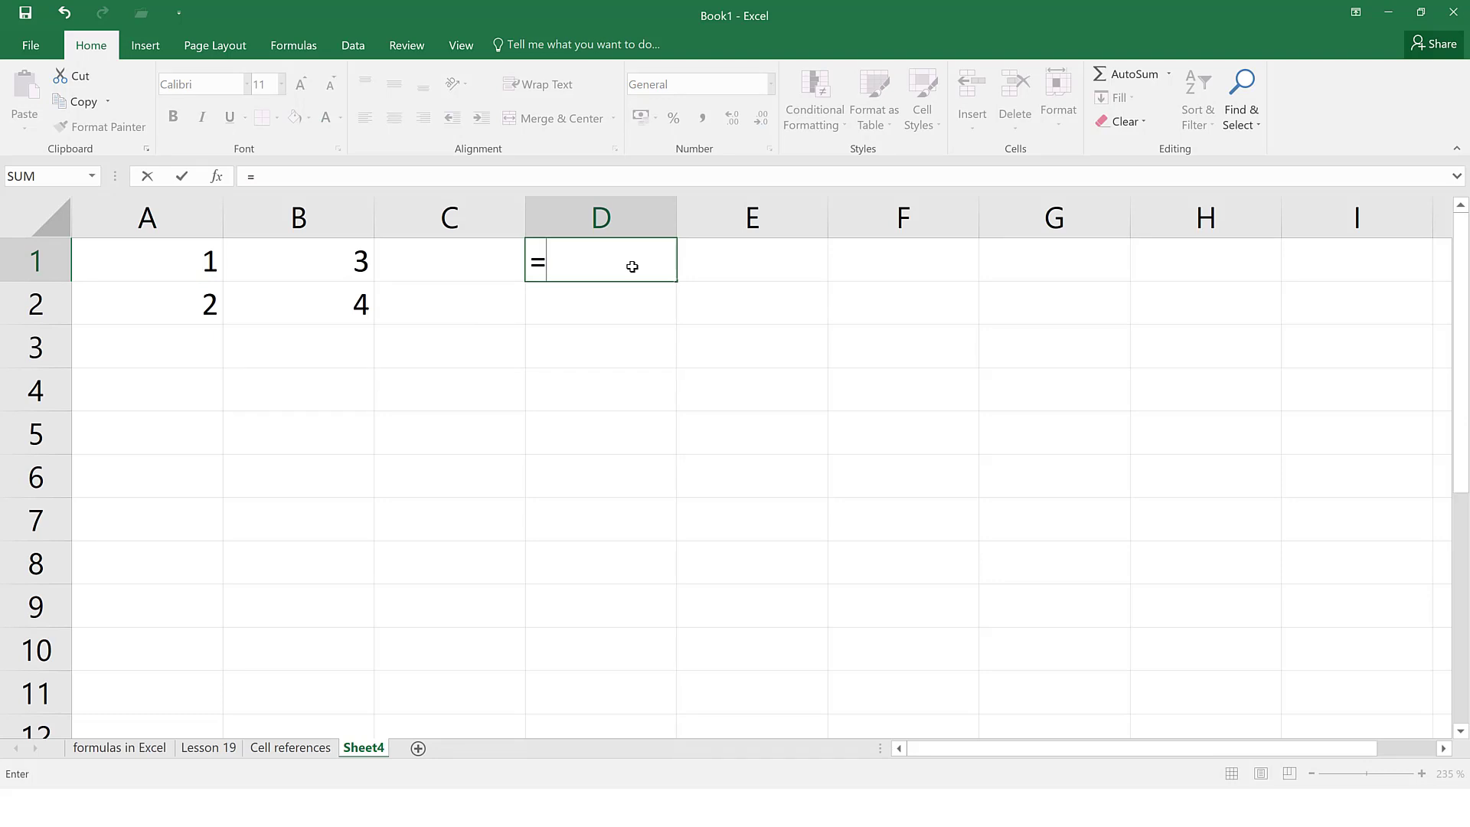
type("A1")
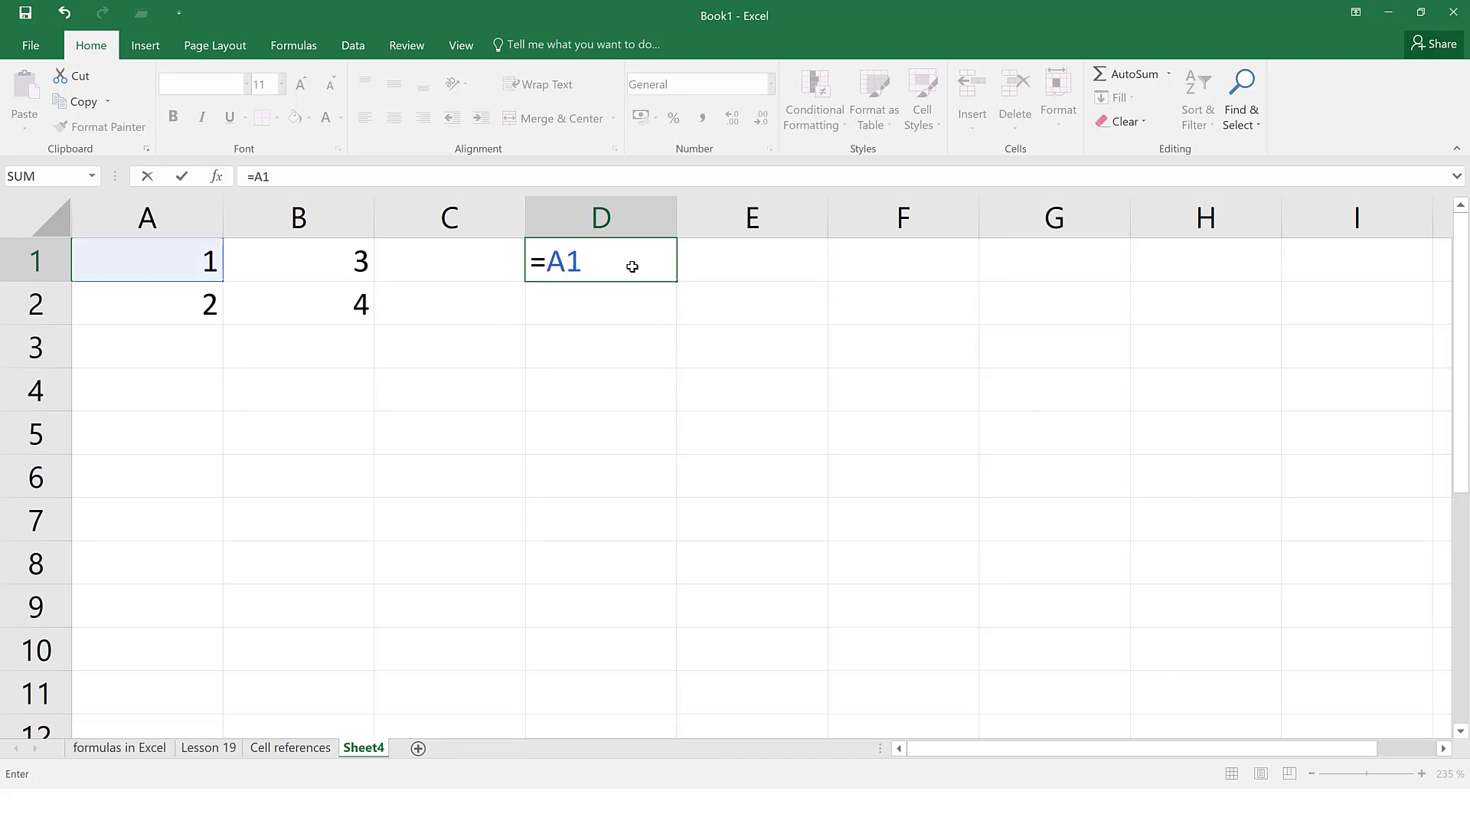
key("Return")
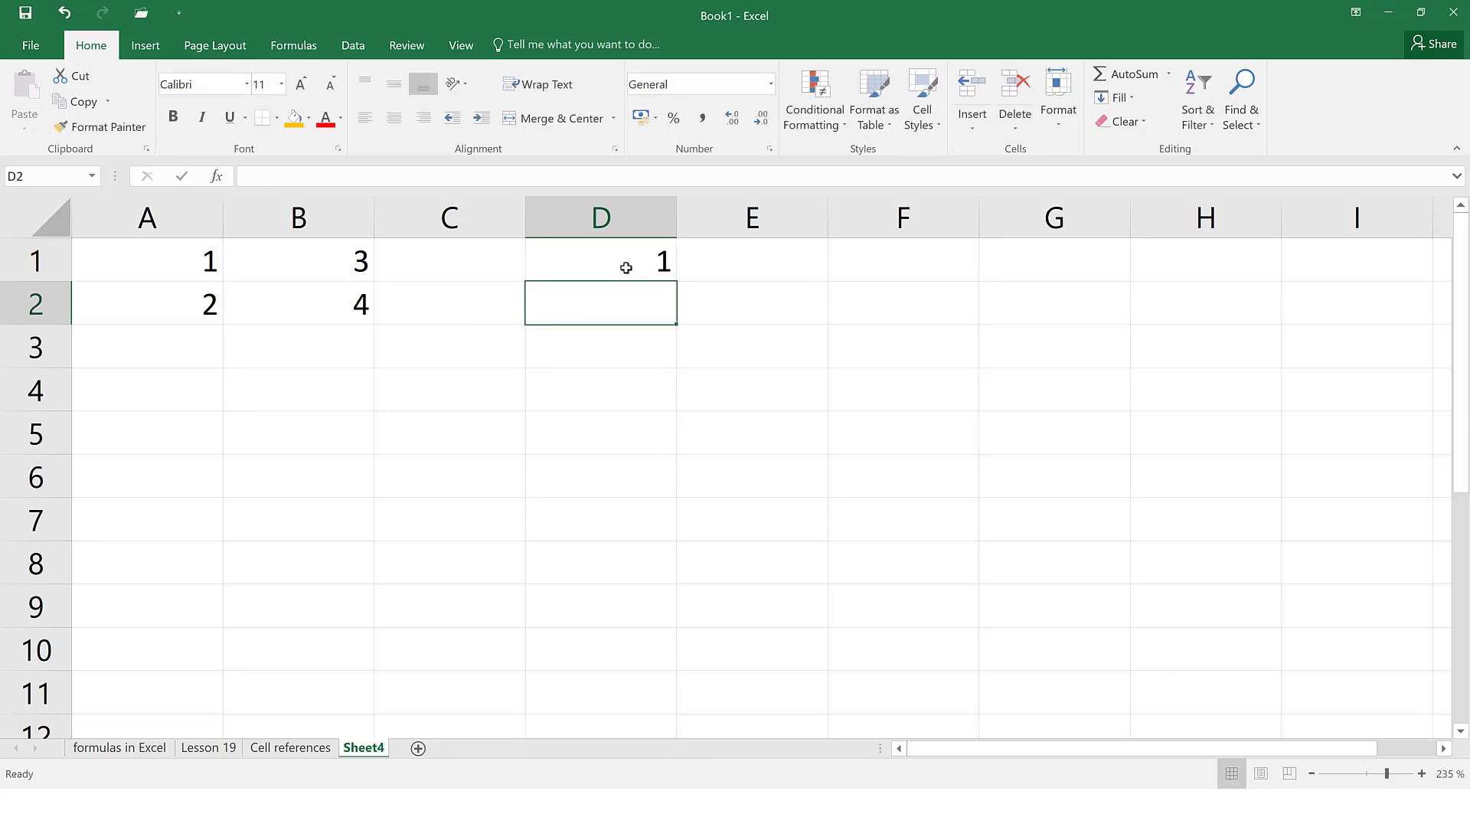
left_click(632, 266)
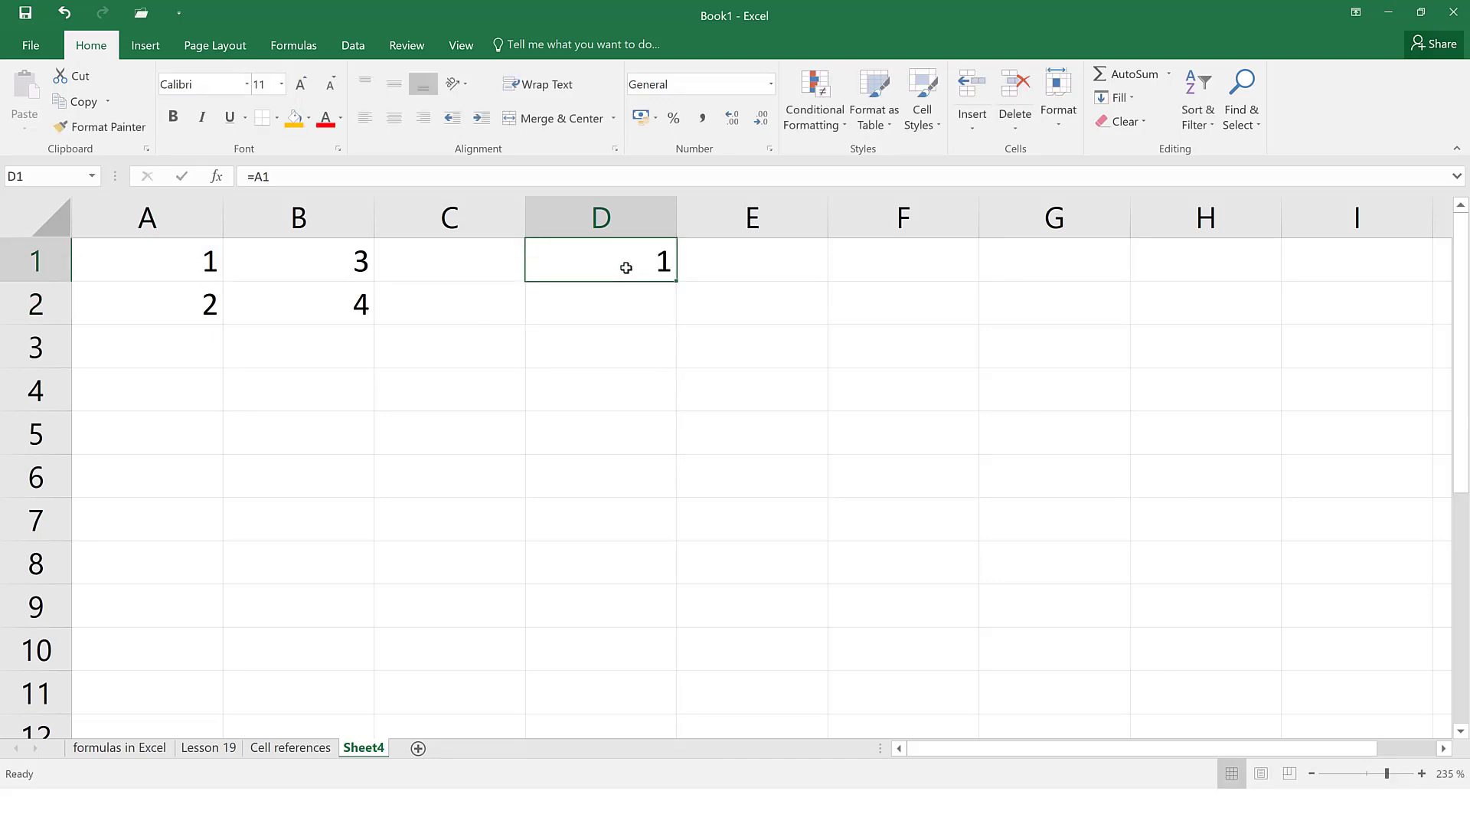
left_click(407, 174)
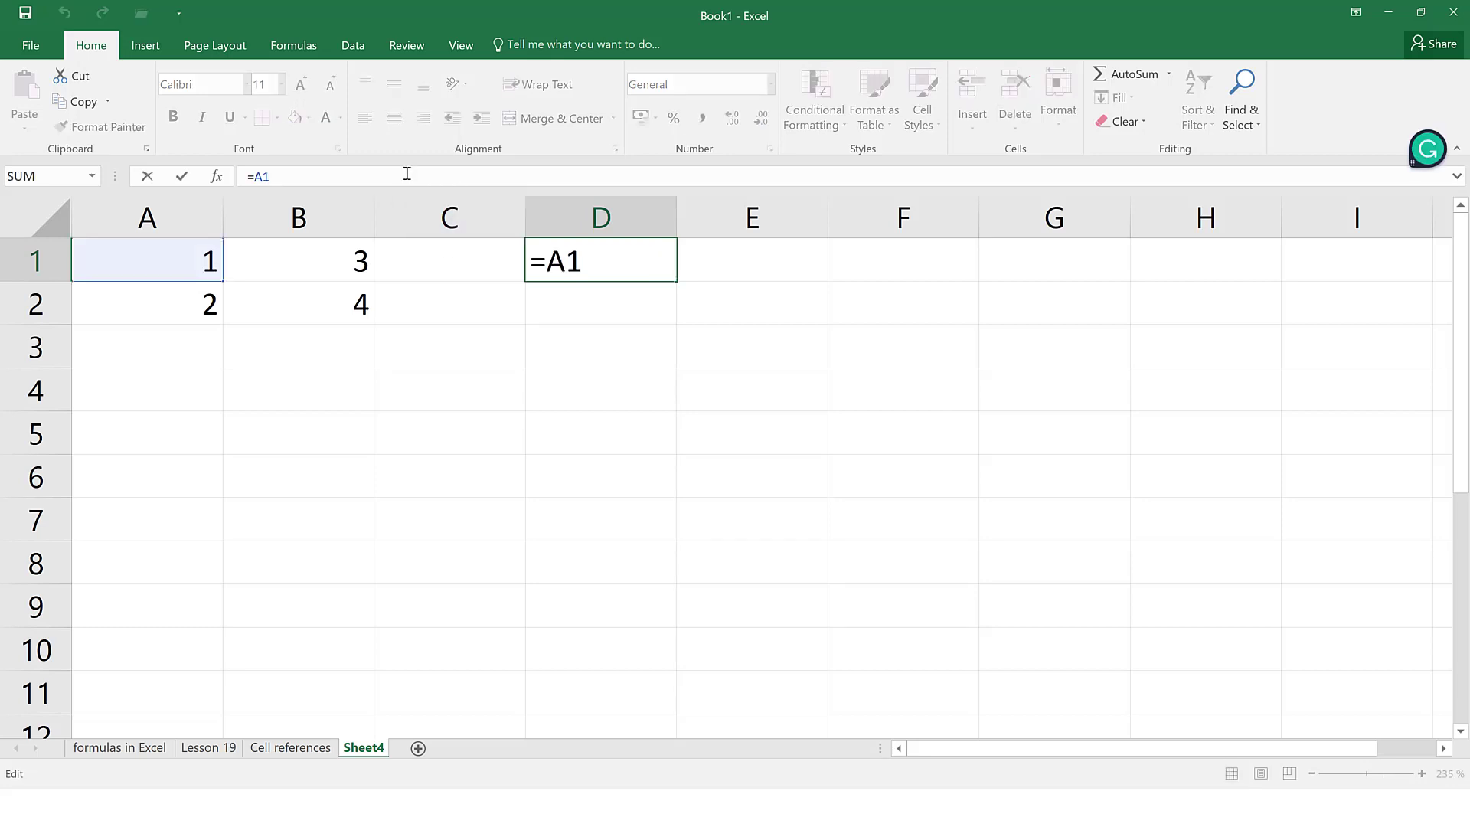
key("Return")
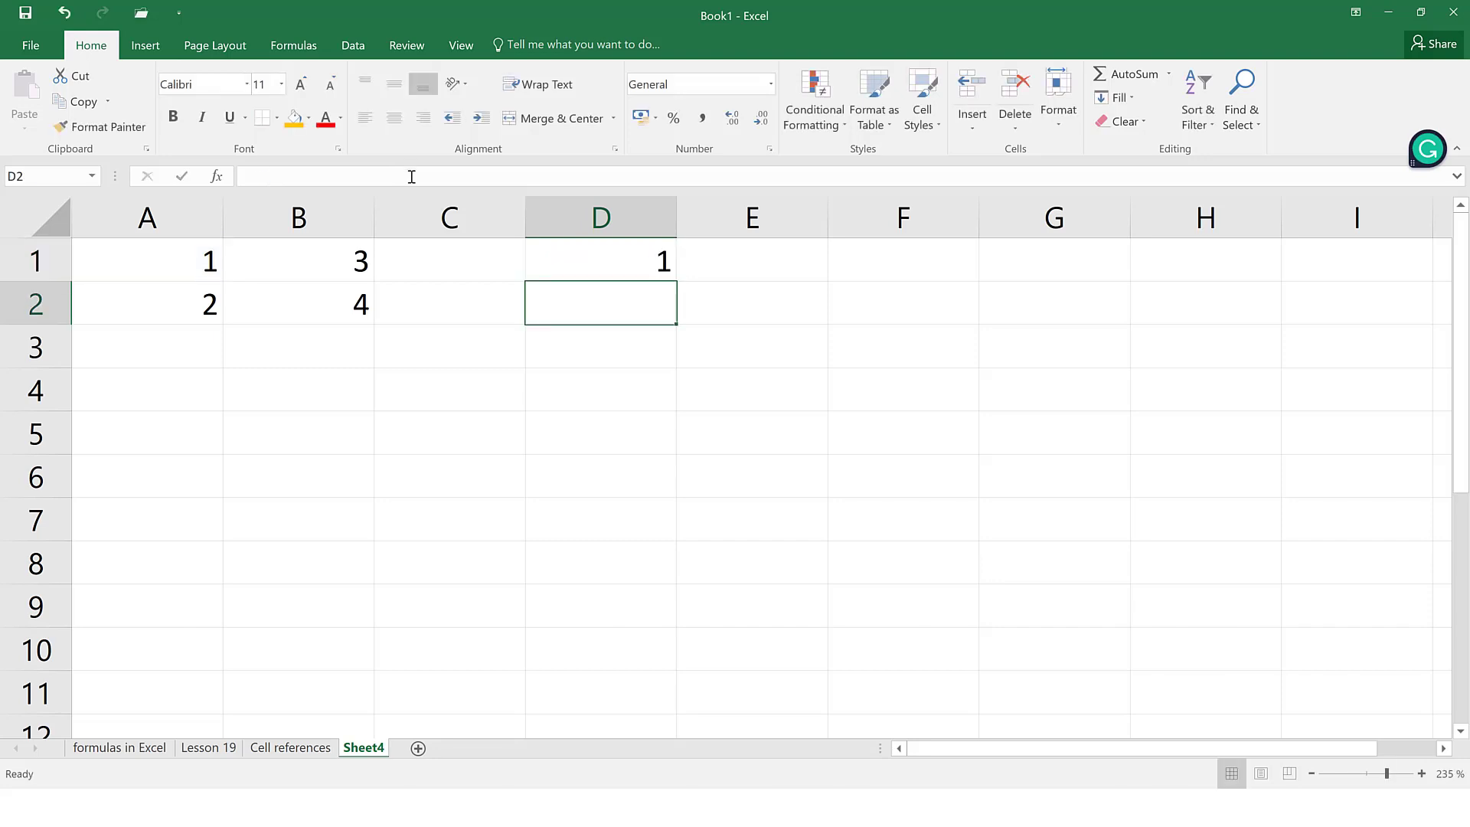
Step: Copy the formula from D1 down to D2 and check which cell the pasted formula references
left_click(664, 262)
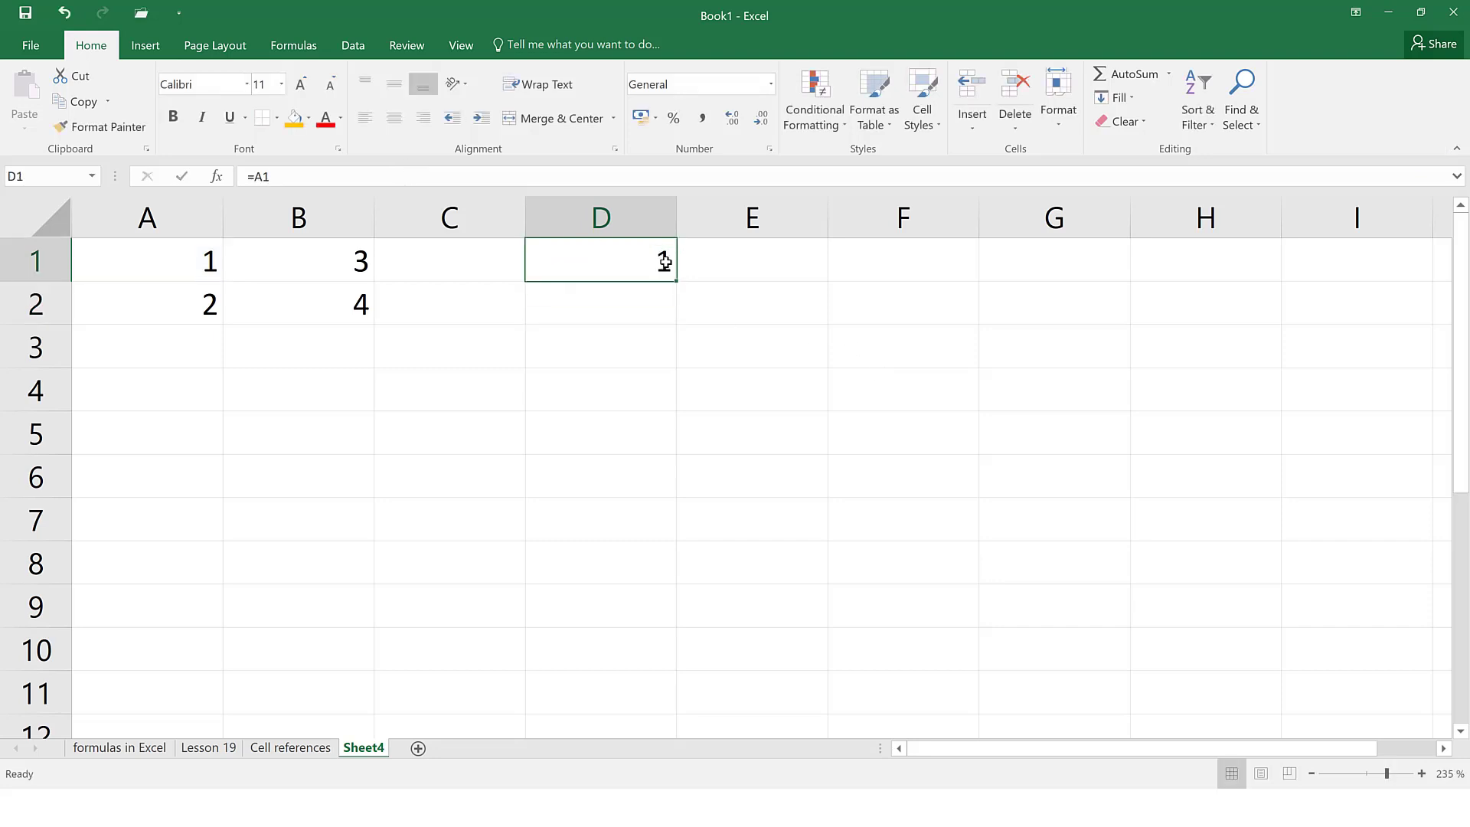
key("ctrl+c")
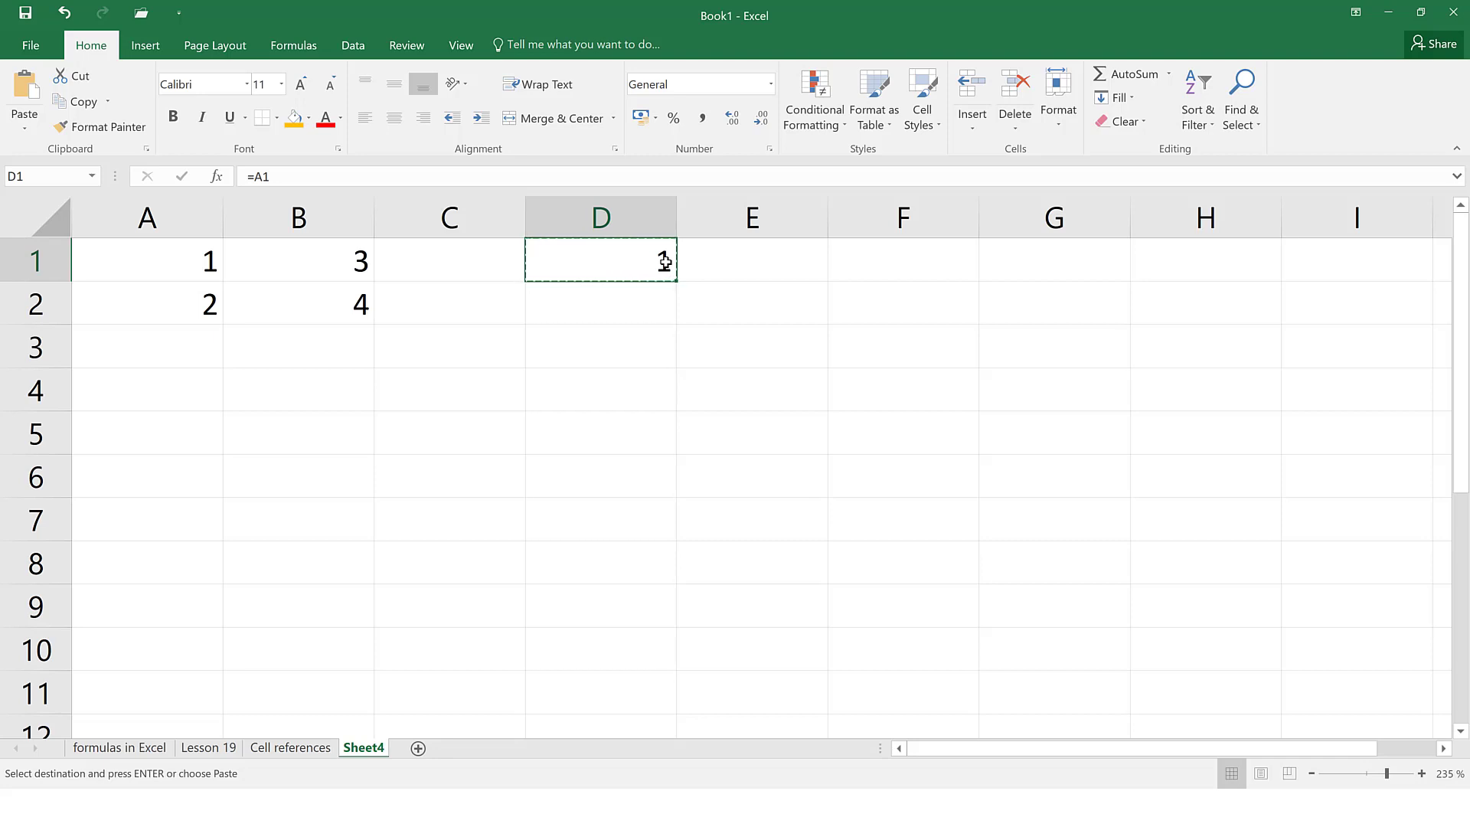
left_click(634, 312)
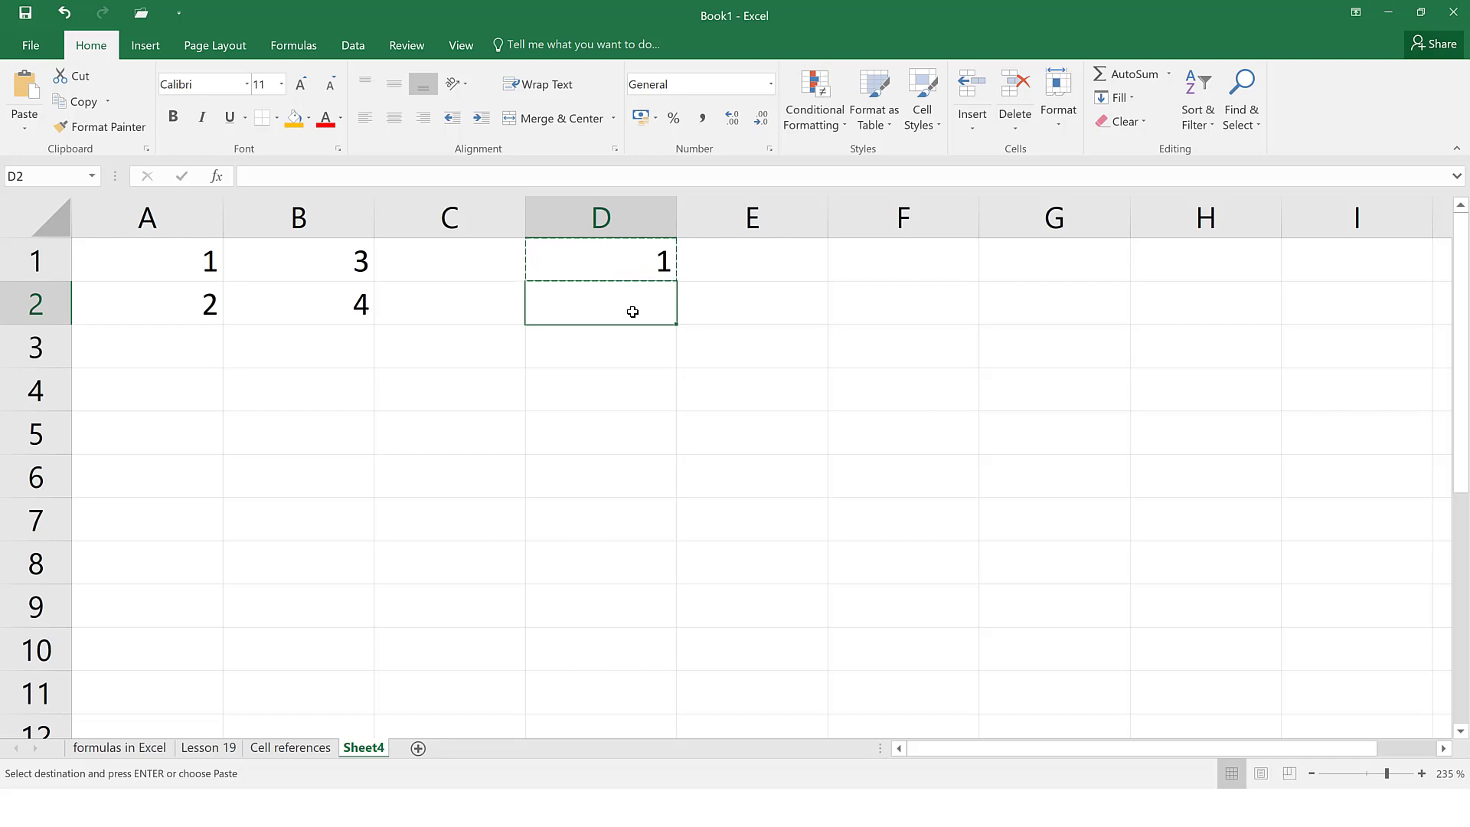
left_click(632, 268)
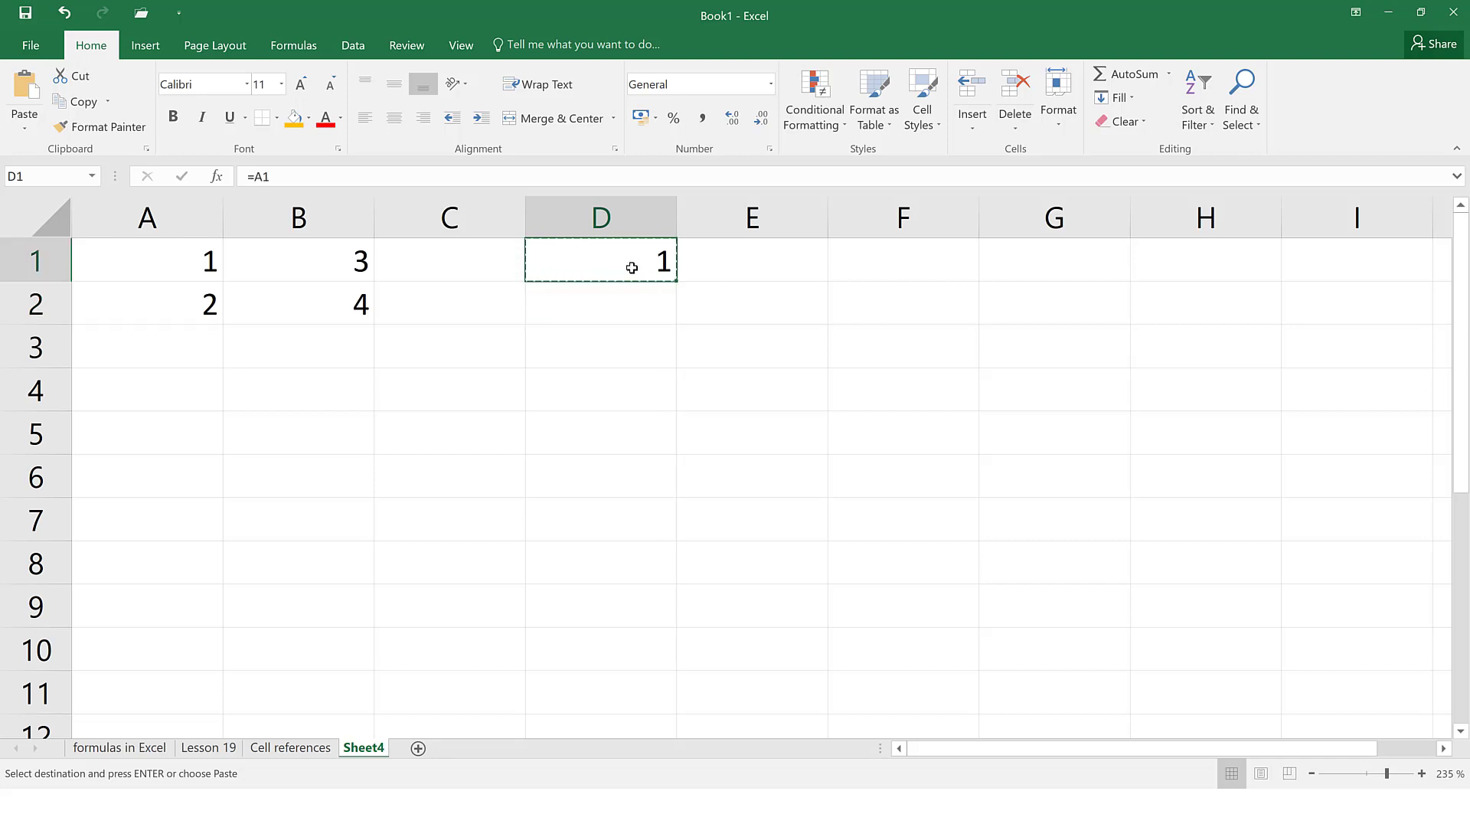
left_click(635, 310)
key("ctrl+v")
key("ctrl")
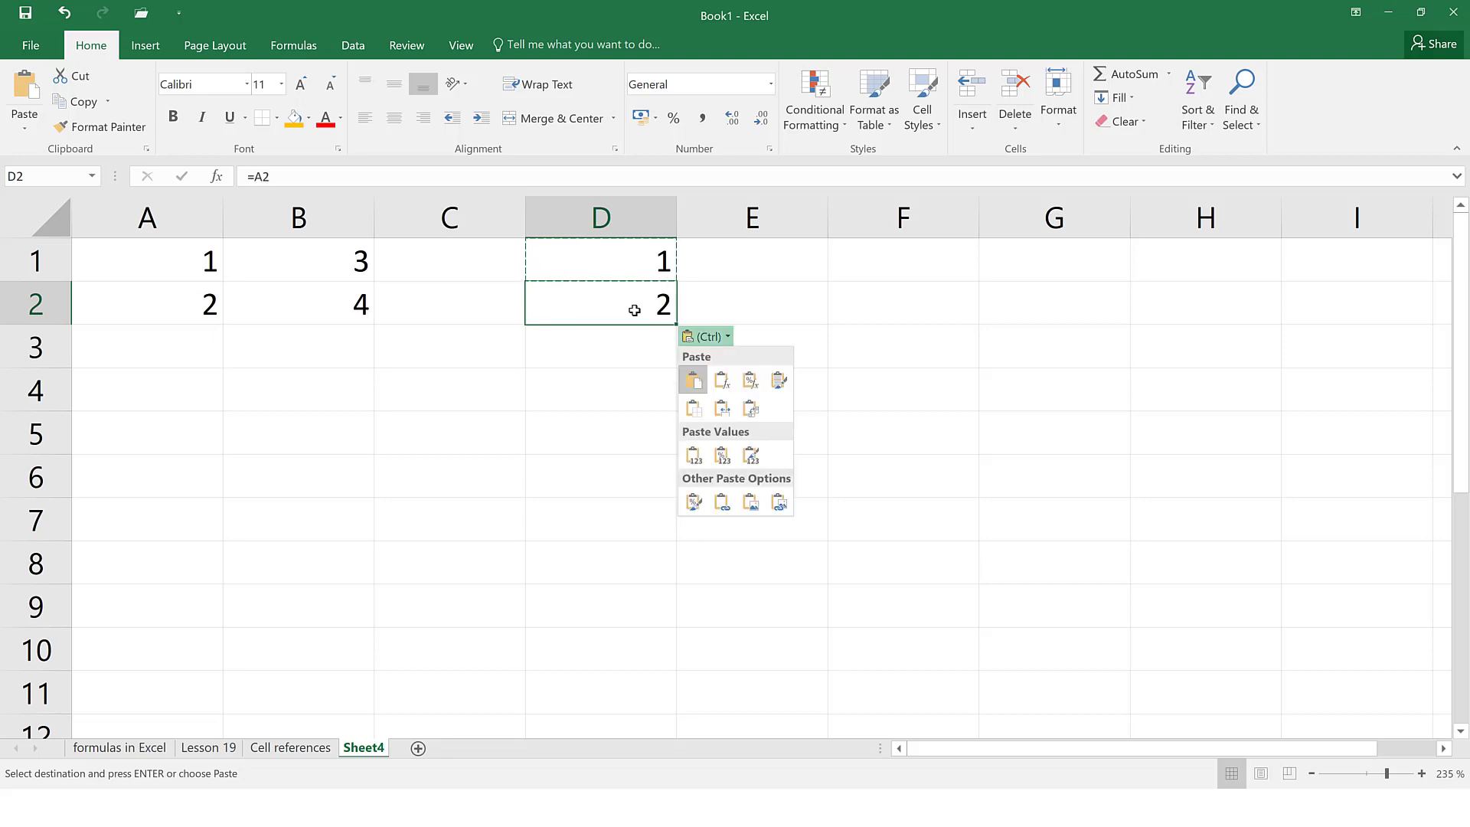
left_click(371, 180)
left_click(357, 175)
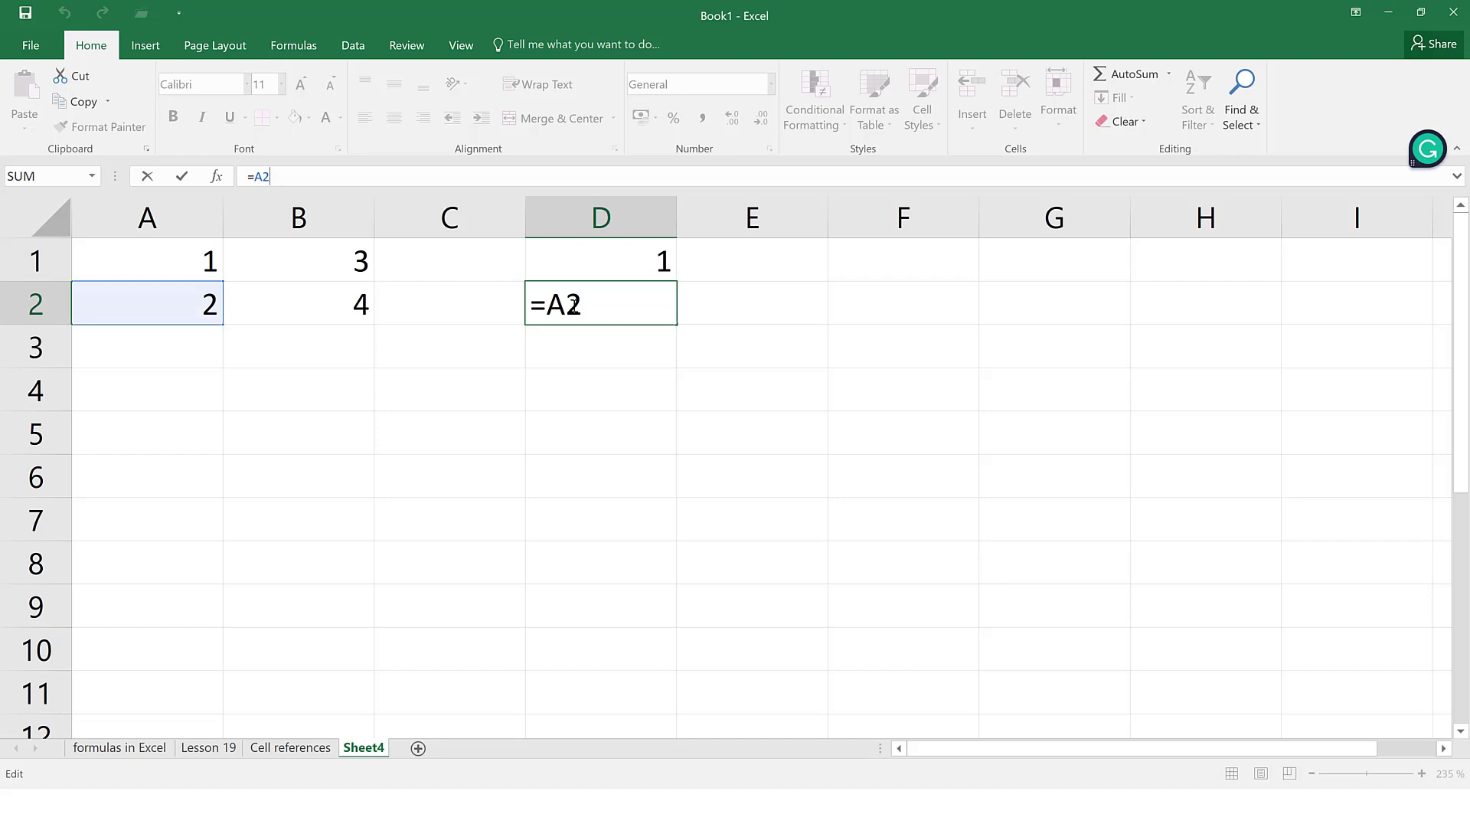
Step: Copy the formula from D1 across to E1 and check the reference in the pasted formula
left_click(626, 257)
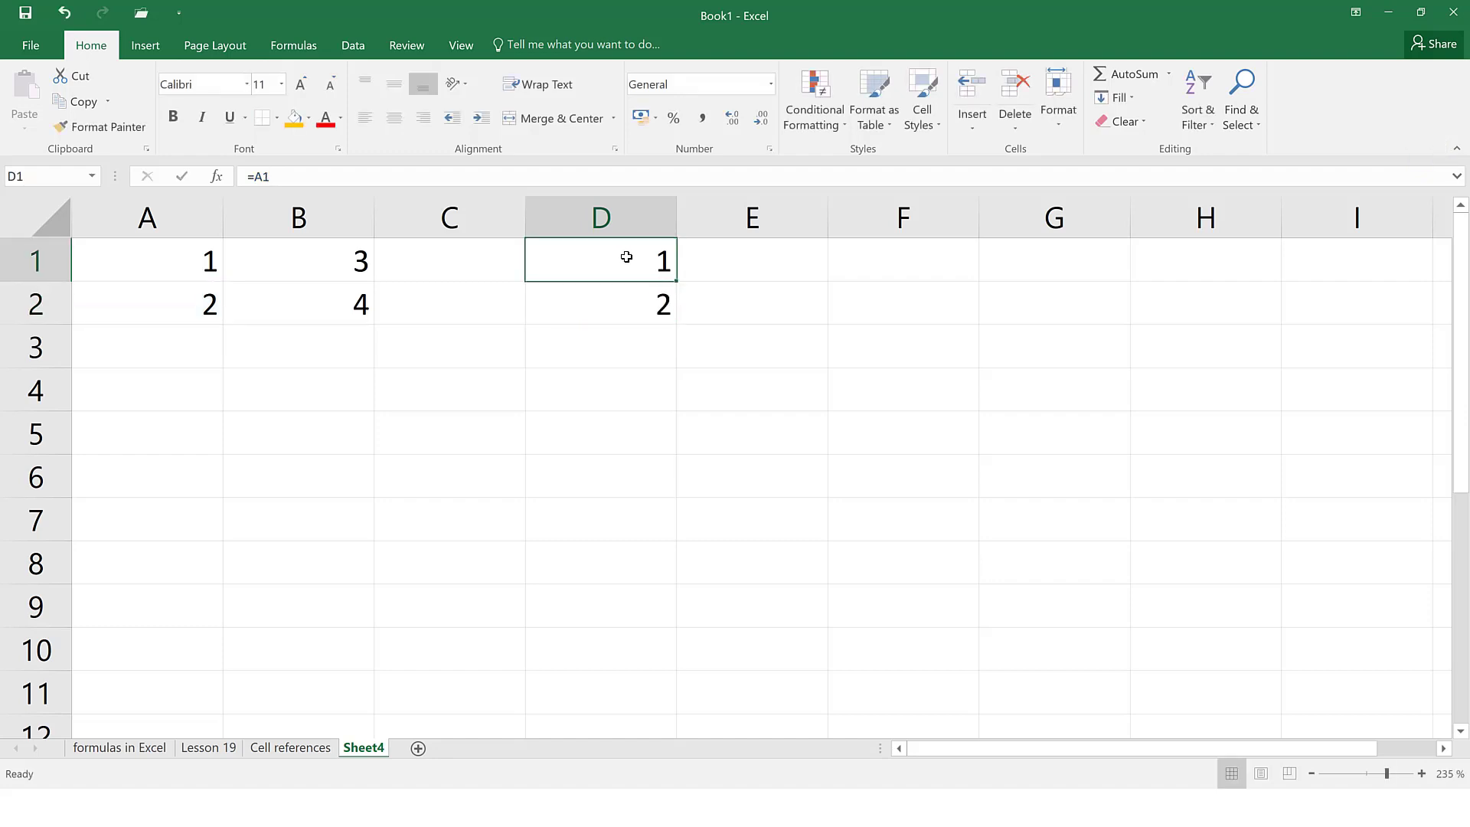
key("ctrl+c")
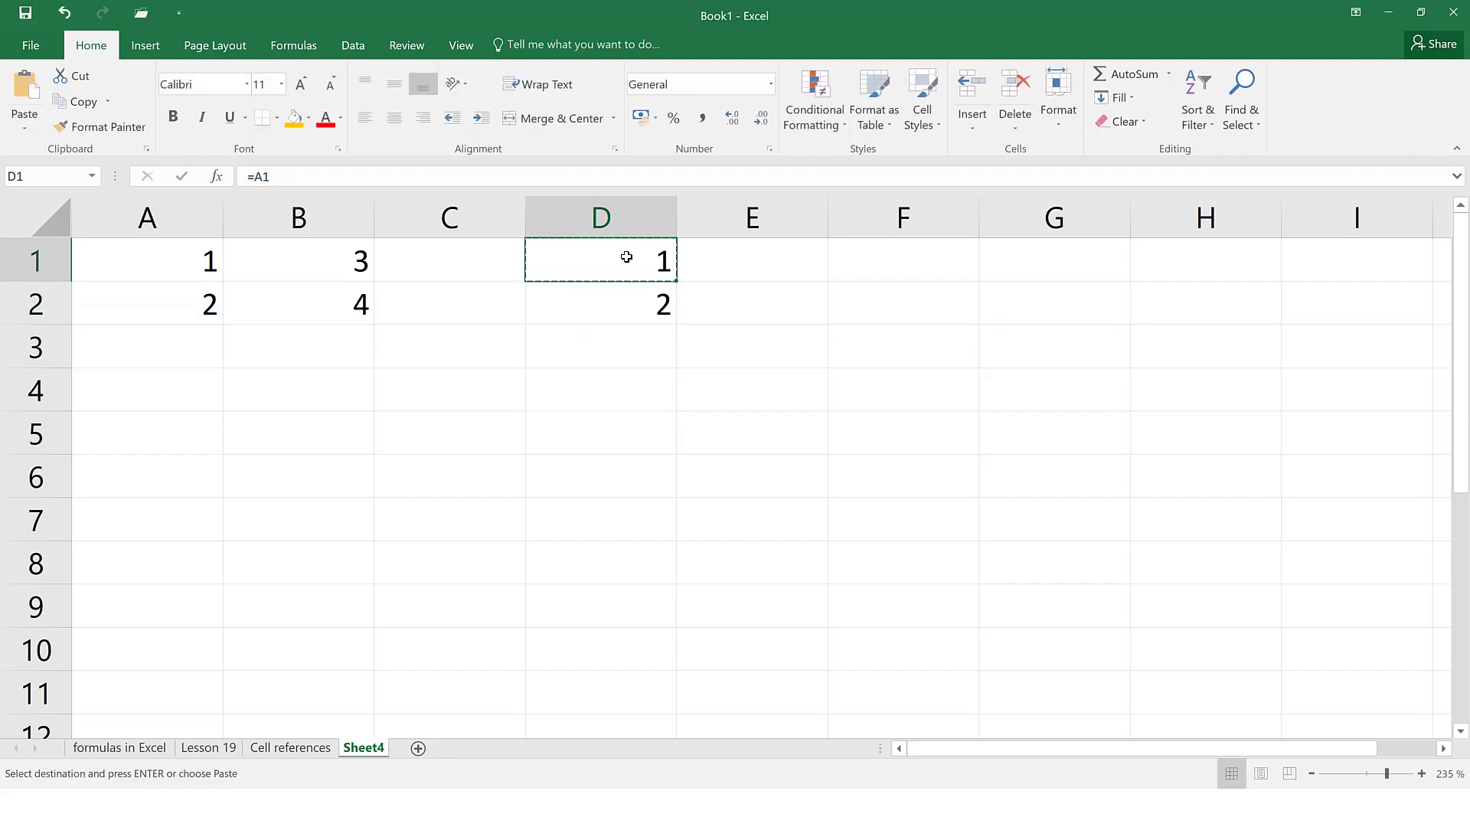
left_click(775, 272)
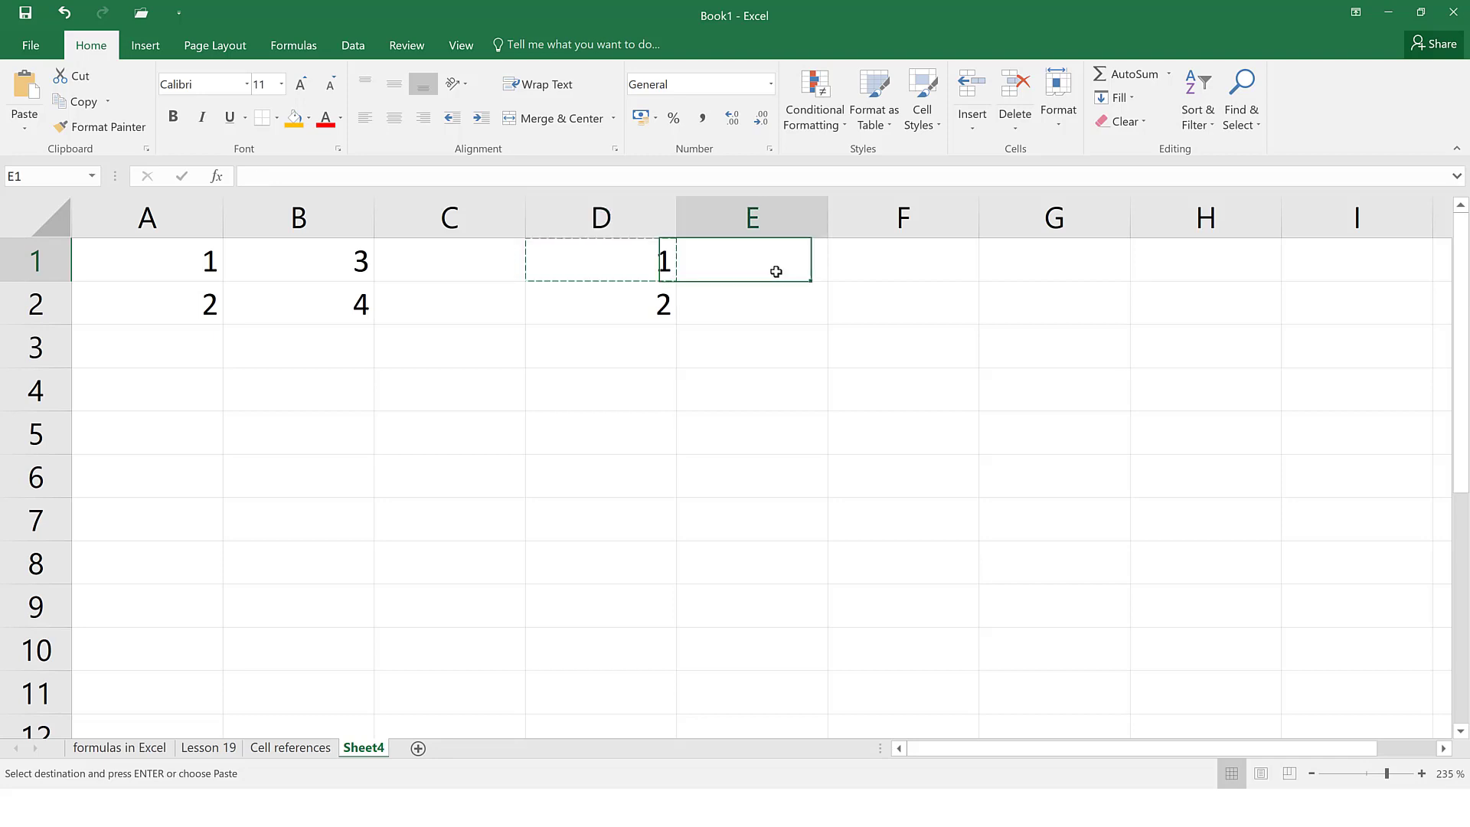
key("ctrl+v")
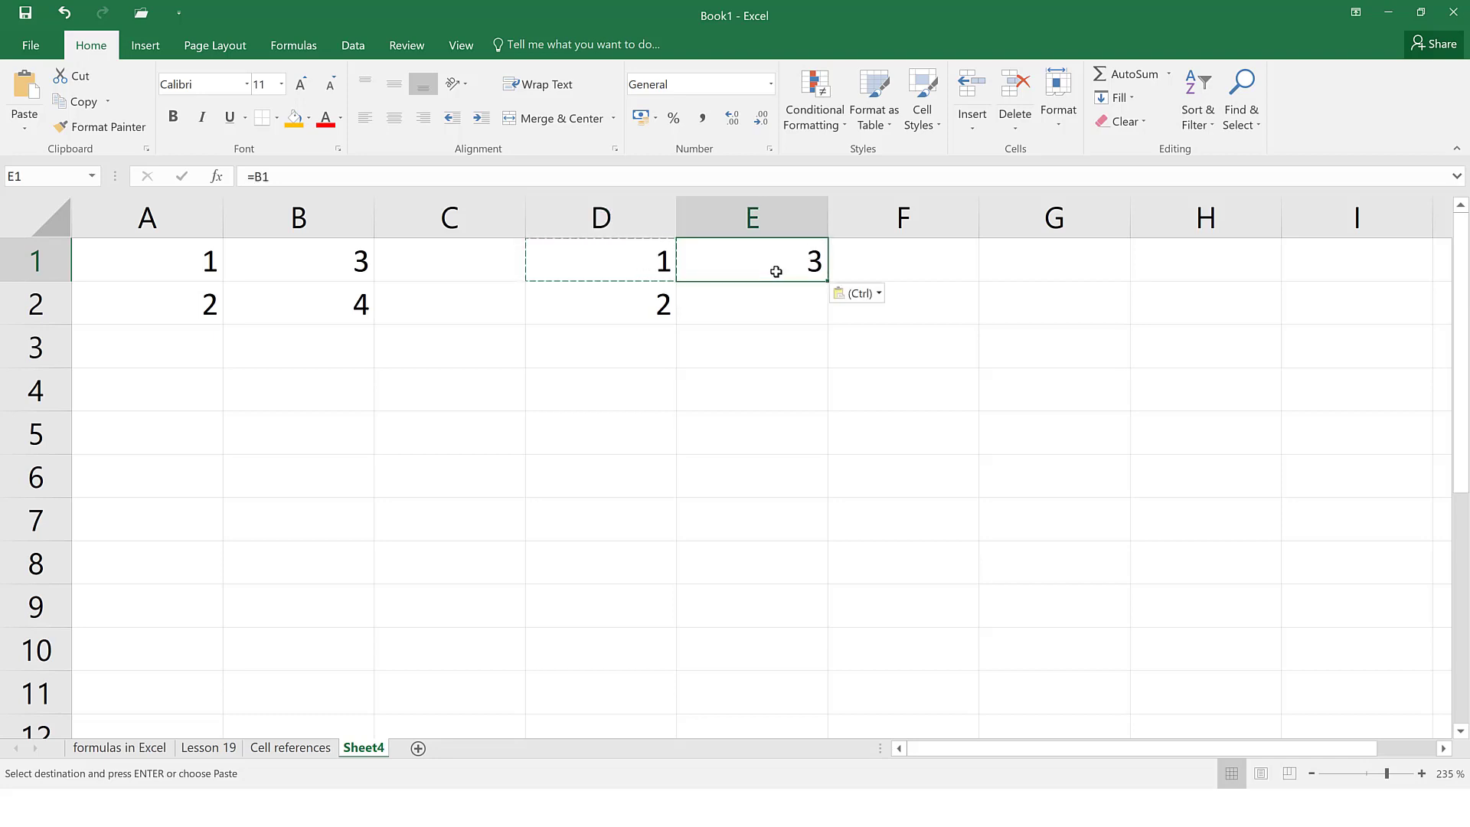
key("Escape")
left_click(381, 176)
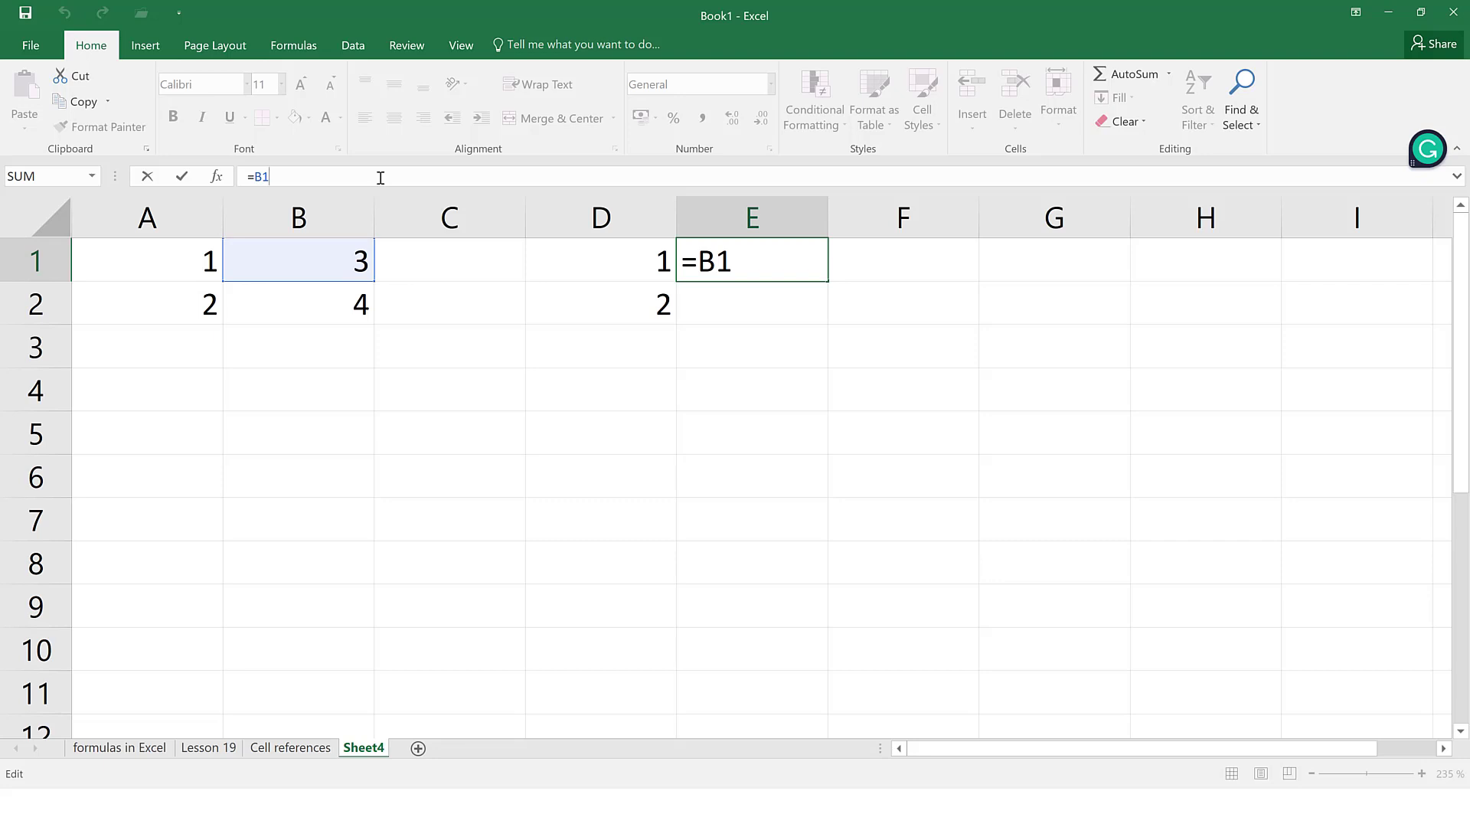
key("Return")
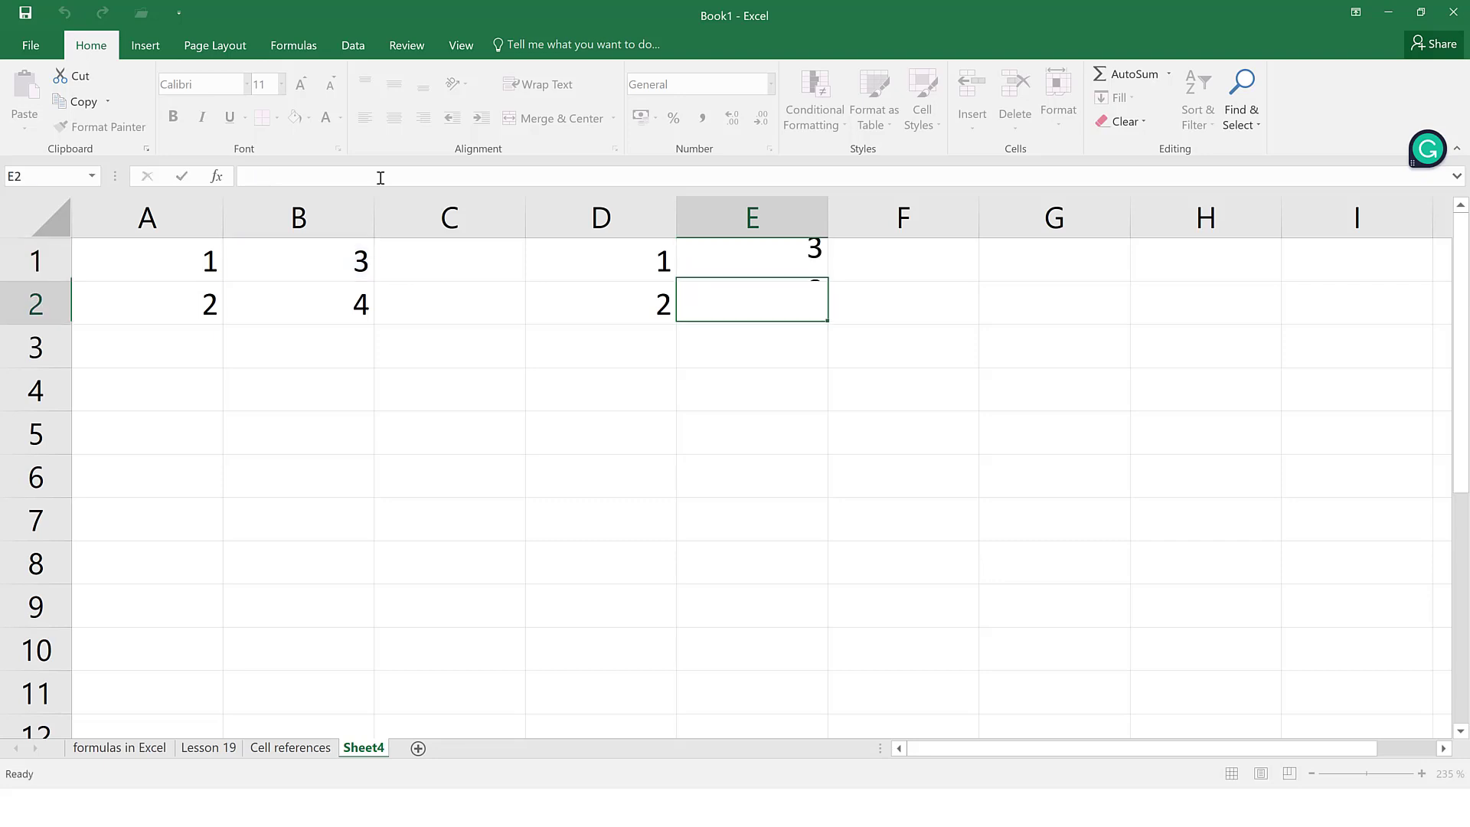
Step: Copy the formula from D1 to F1 and check which cell the pasted formula references
left_click(939, 262)
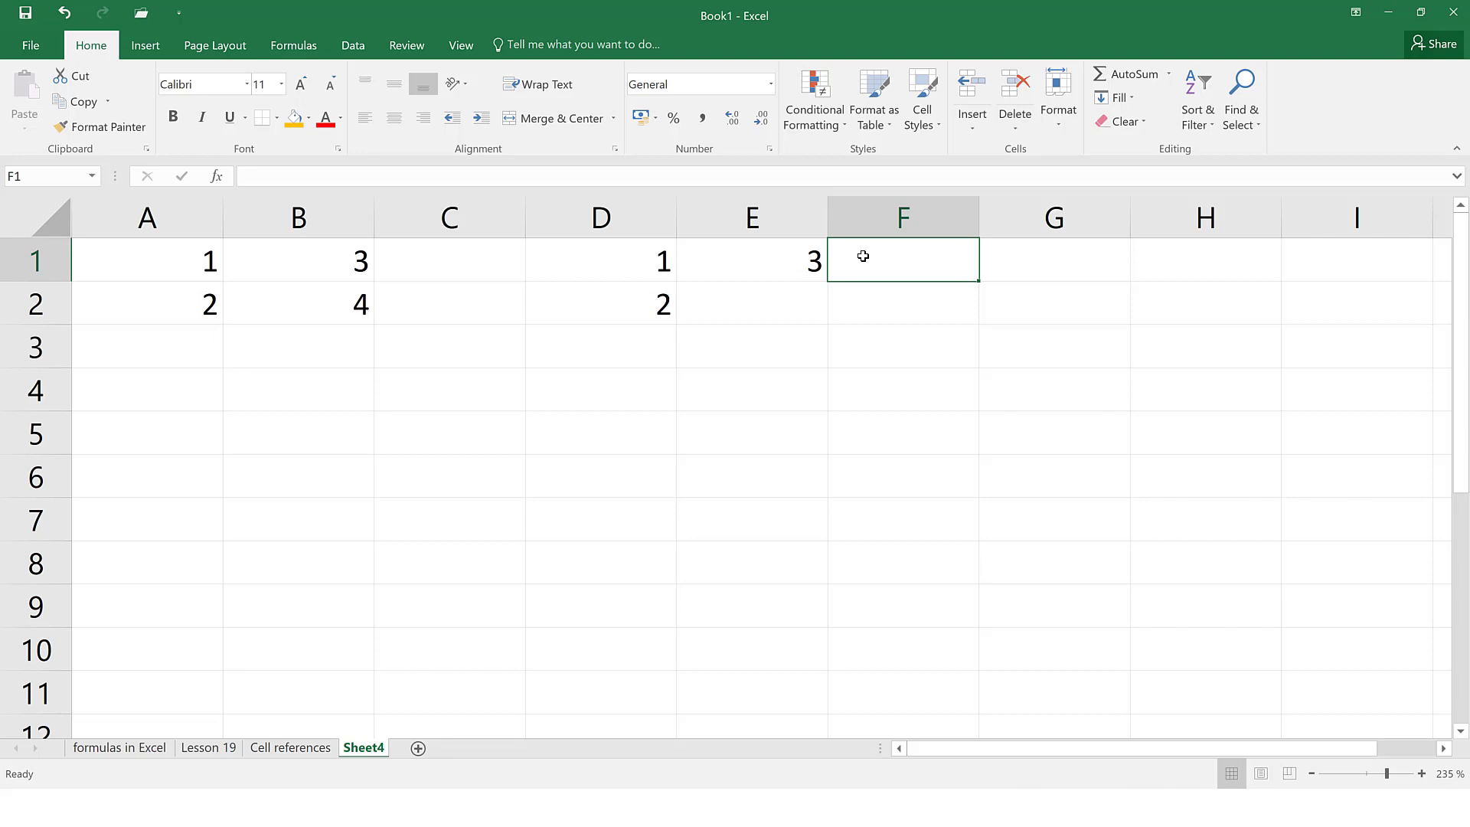
left_click(651, 268)
key("ctrl+c")
left_click(937, 261)
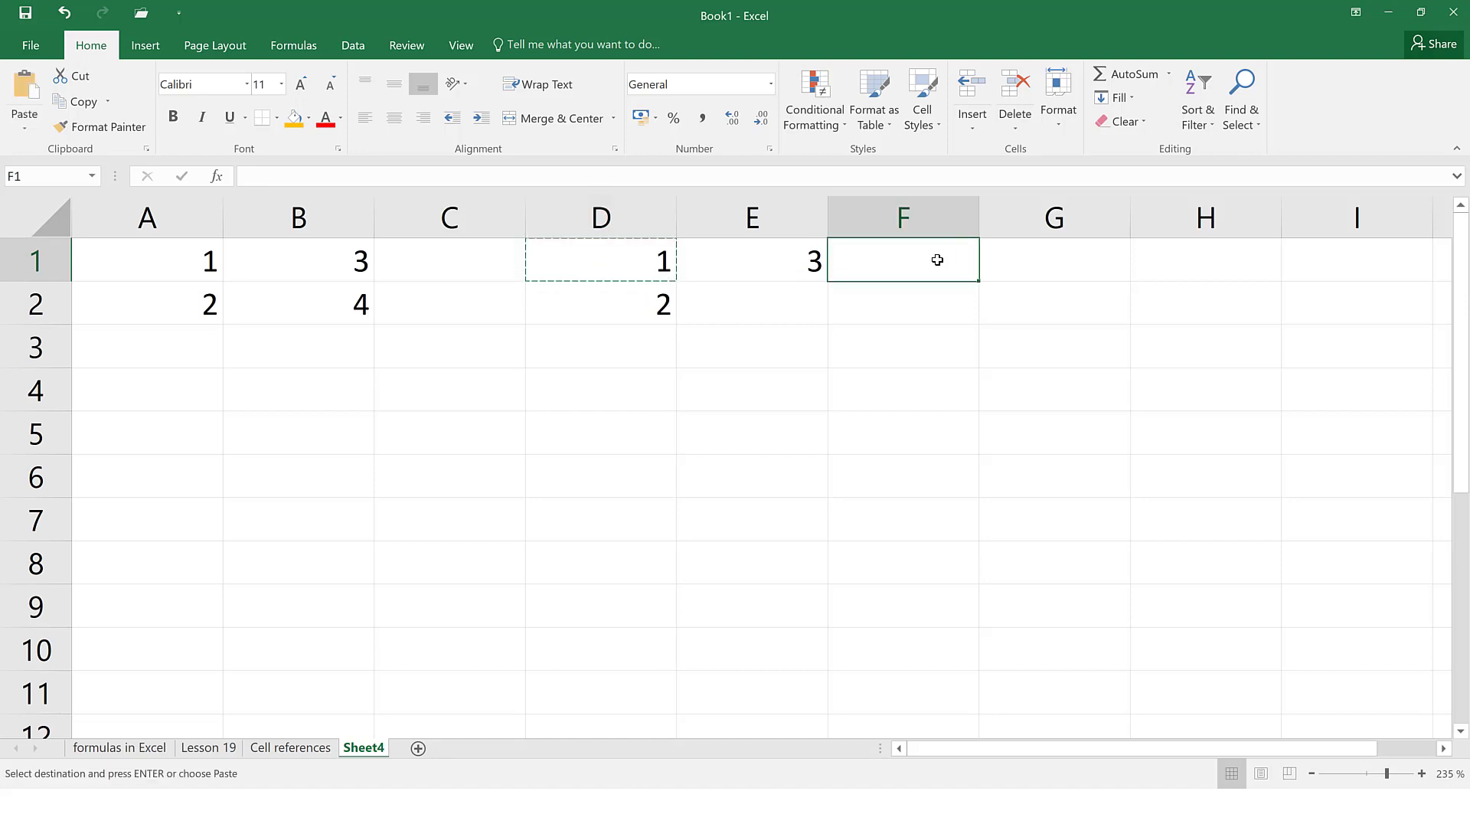
key("ctrl+v")
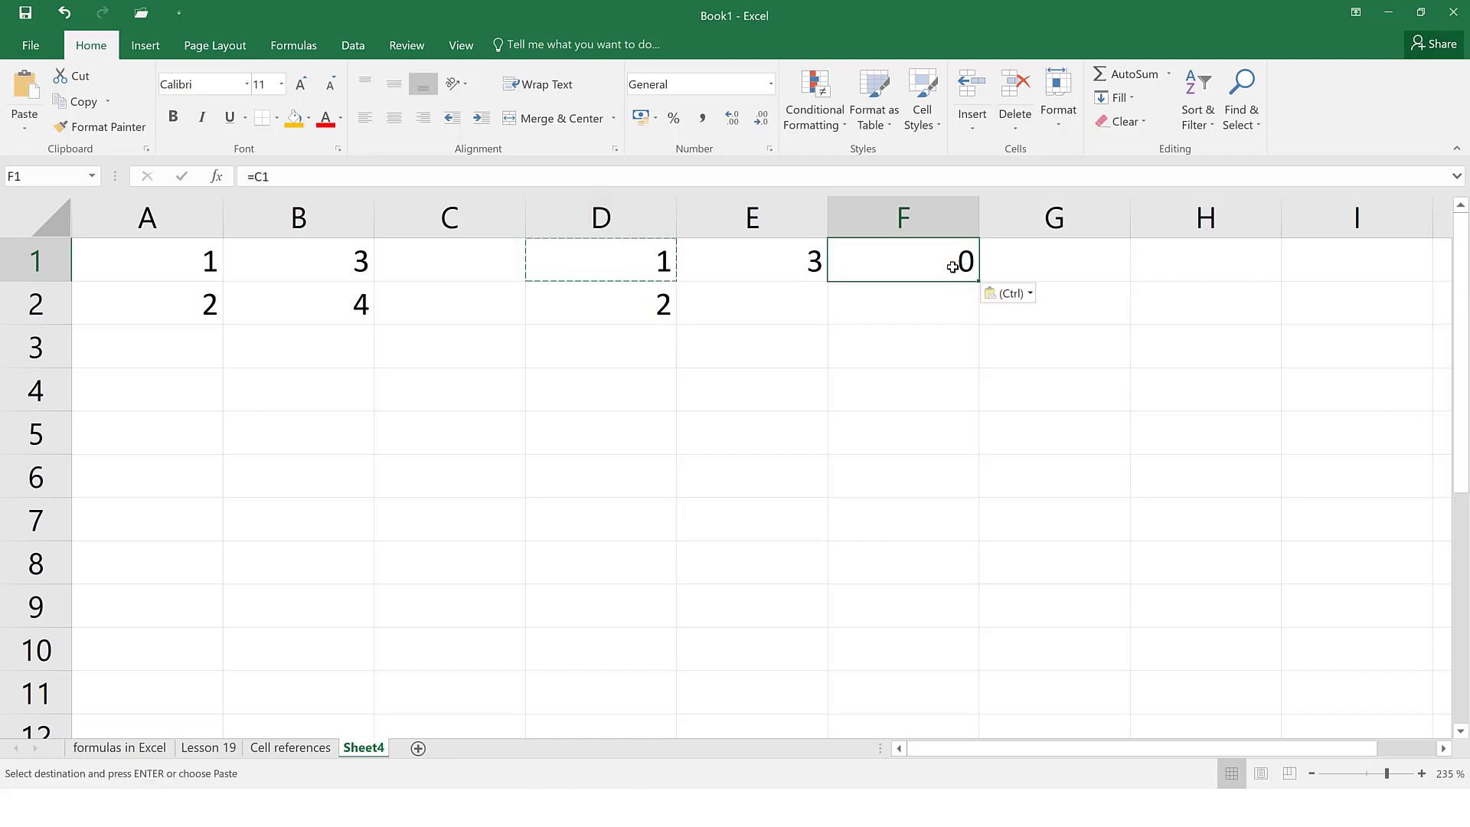
key("F2")
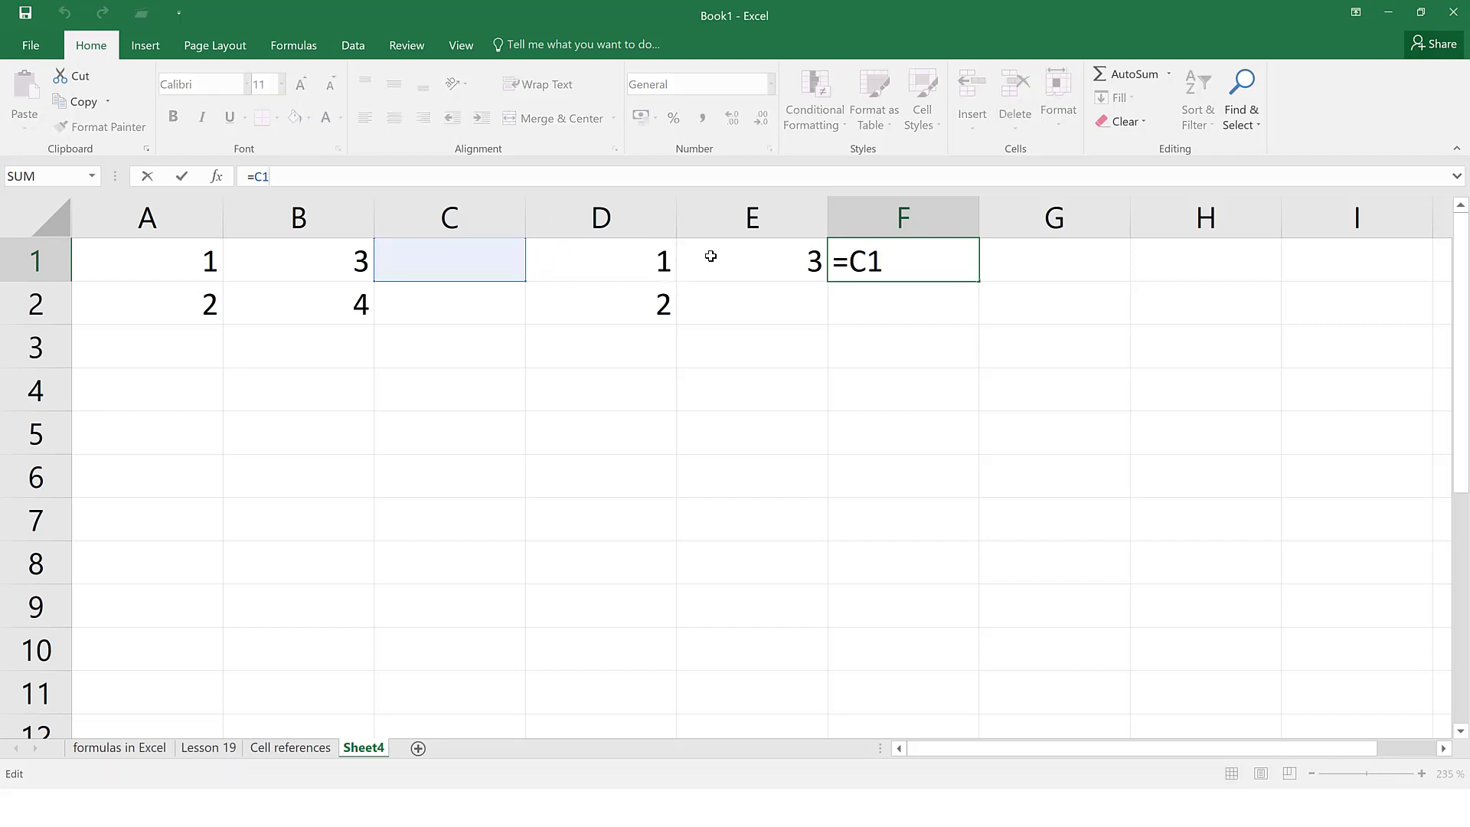
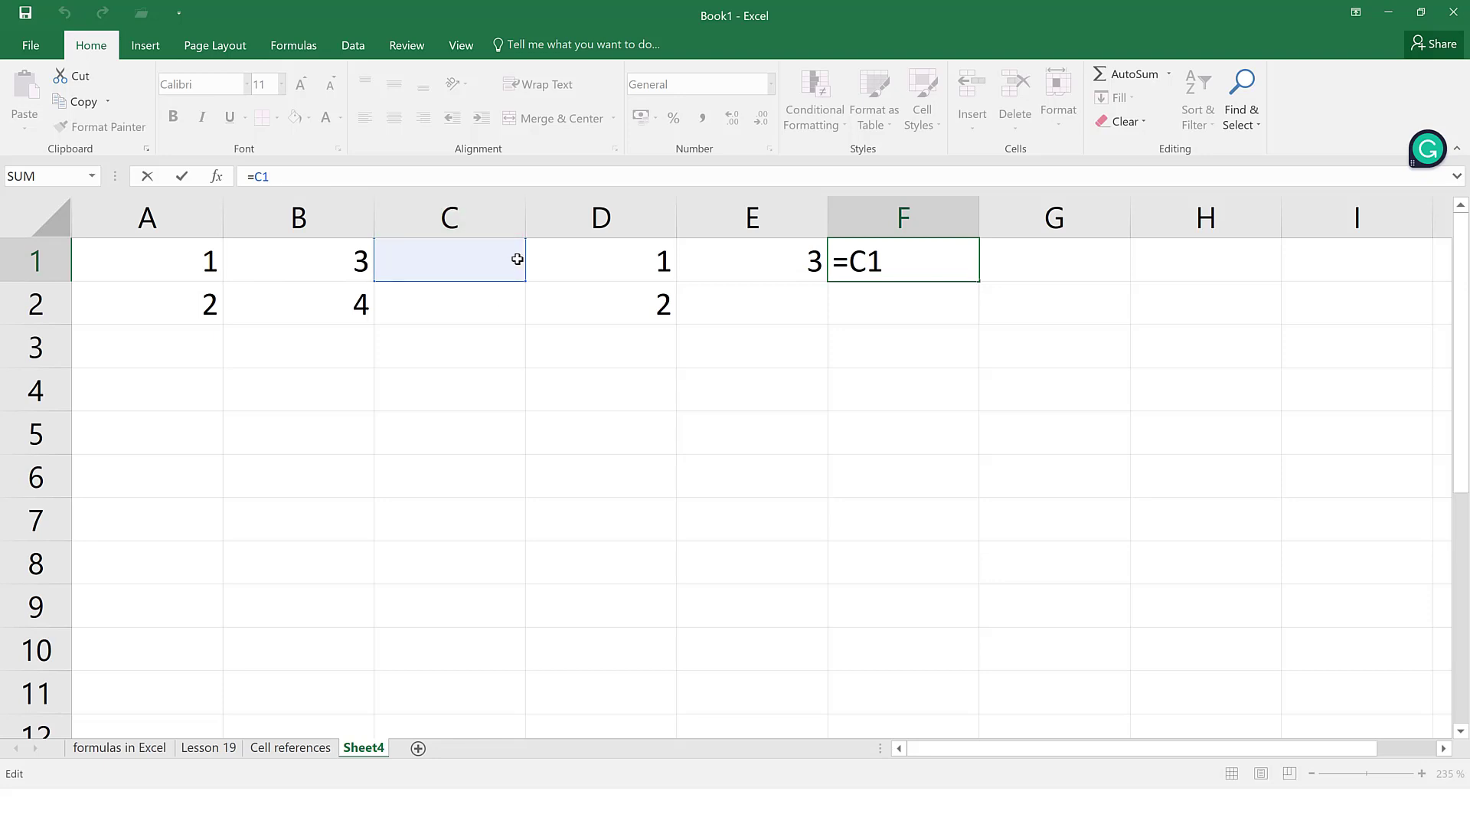
left_click(808, 320)
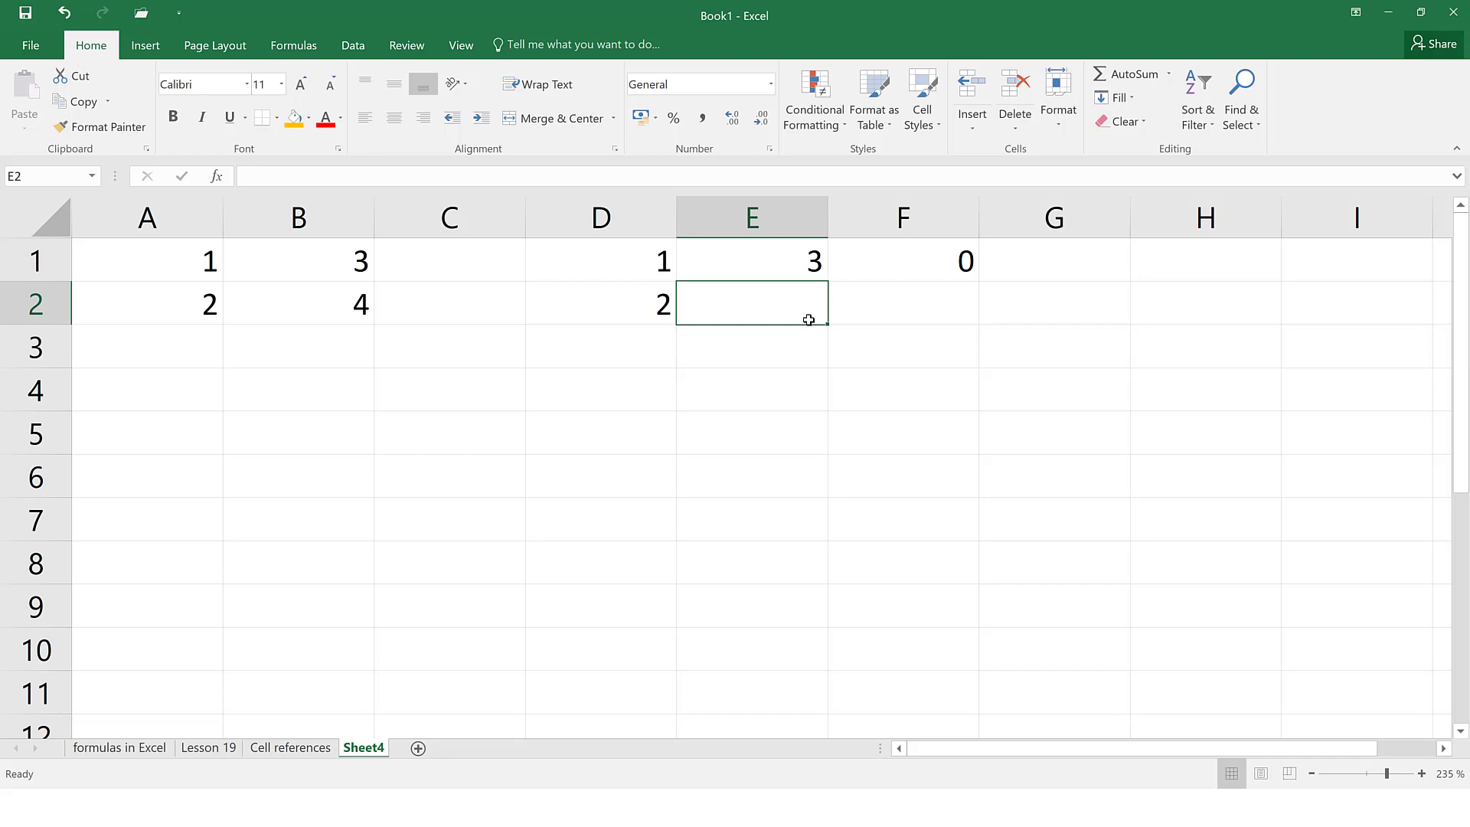
Step: Copy the formula from D1 to H2 to check its pasted reference, and clear H2 again
left_click(633, 270)
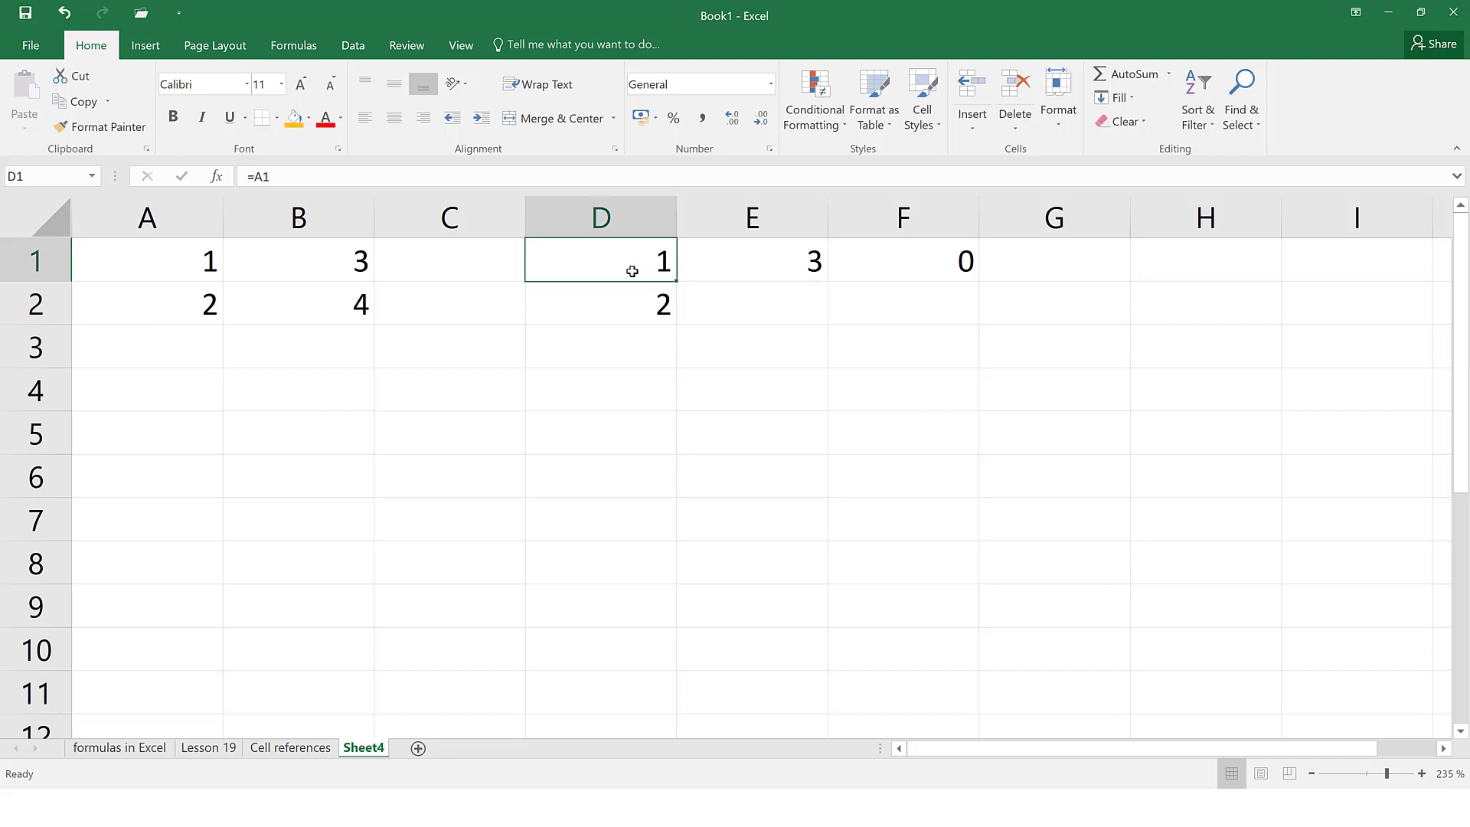
left_click(331, 184)
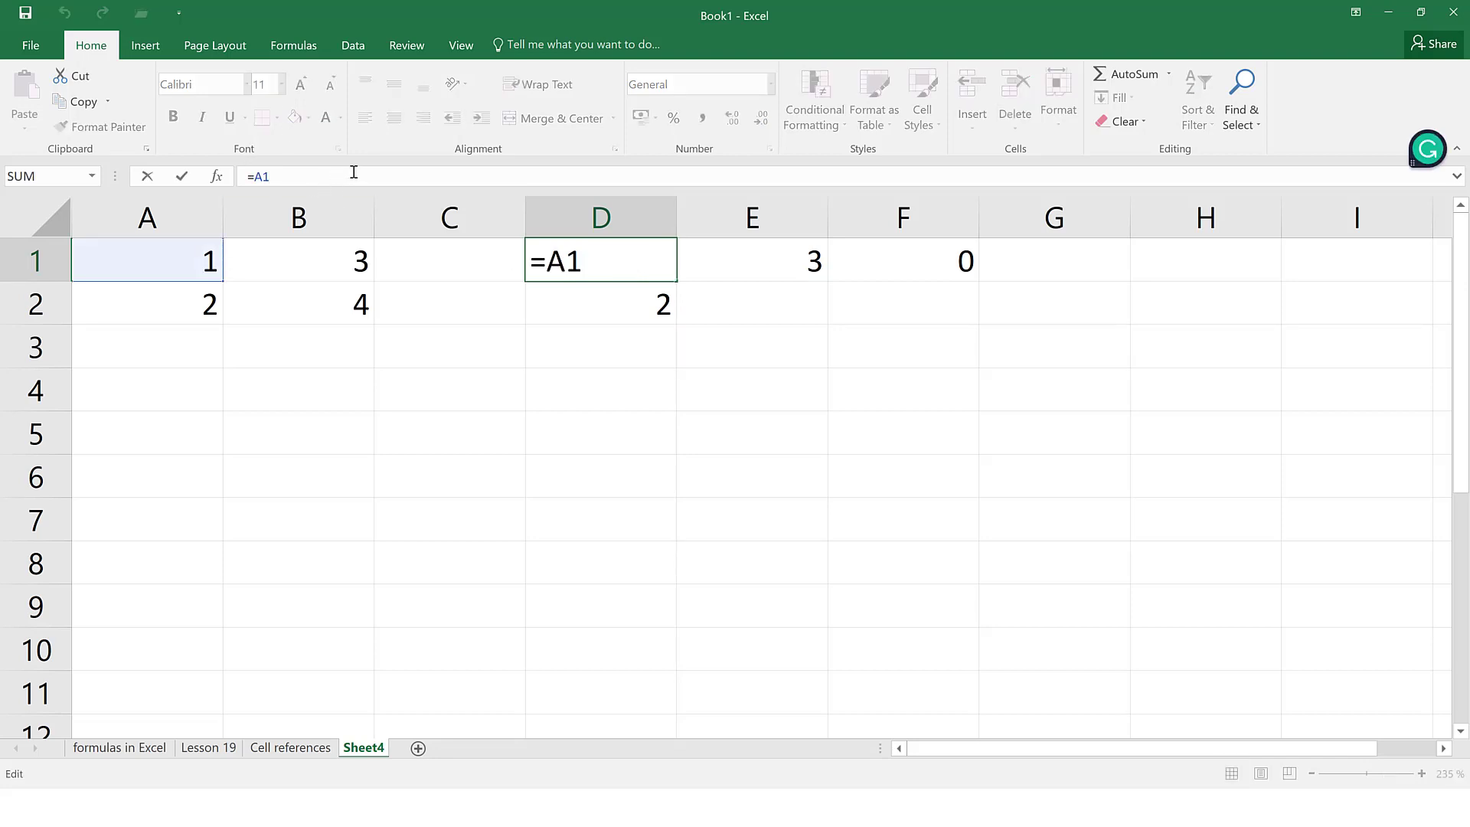
left_click(1215, 295)
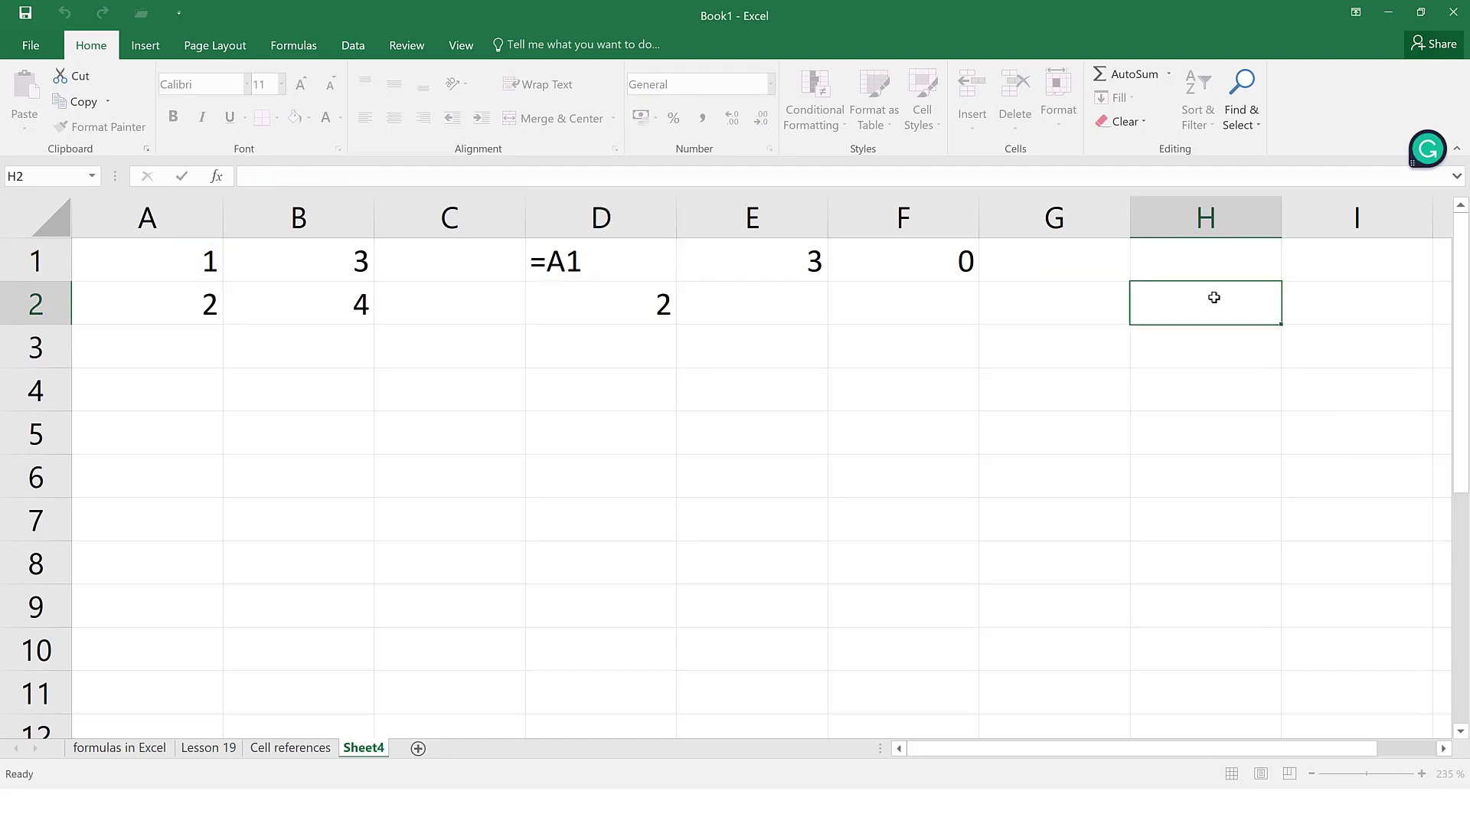
left_click(590, 266)
key("ctrl+c")
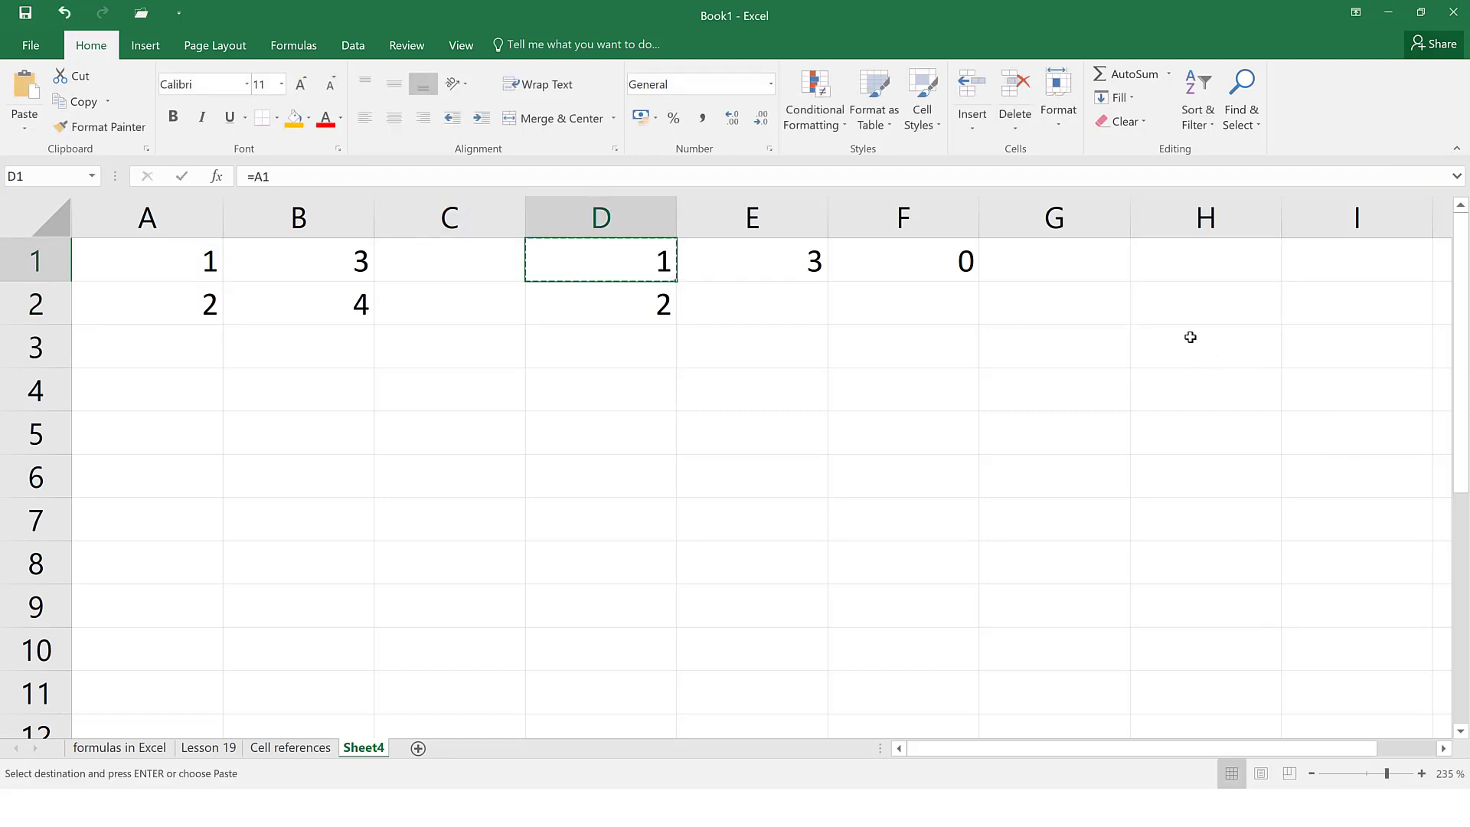
left_click(1210, 310)
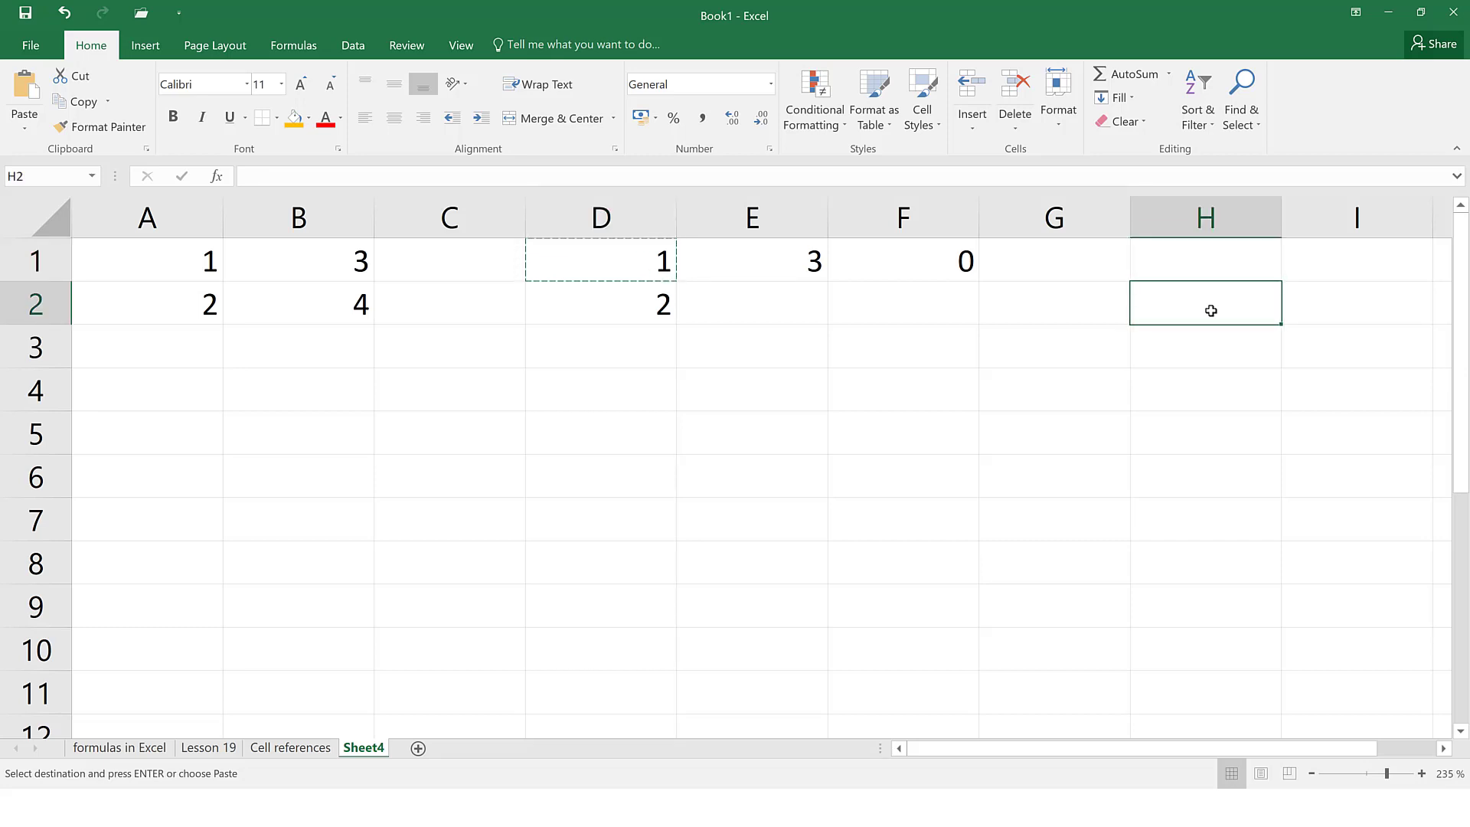
key("ctrl+v")
left_click(253, 177)
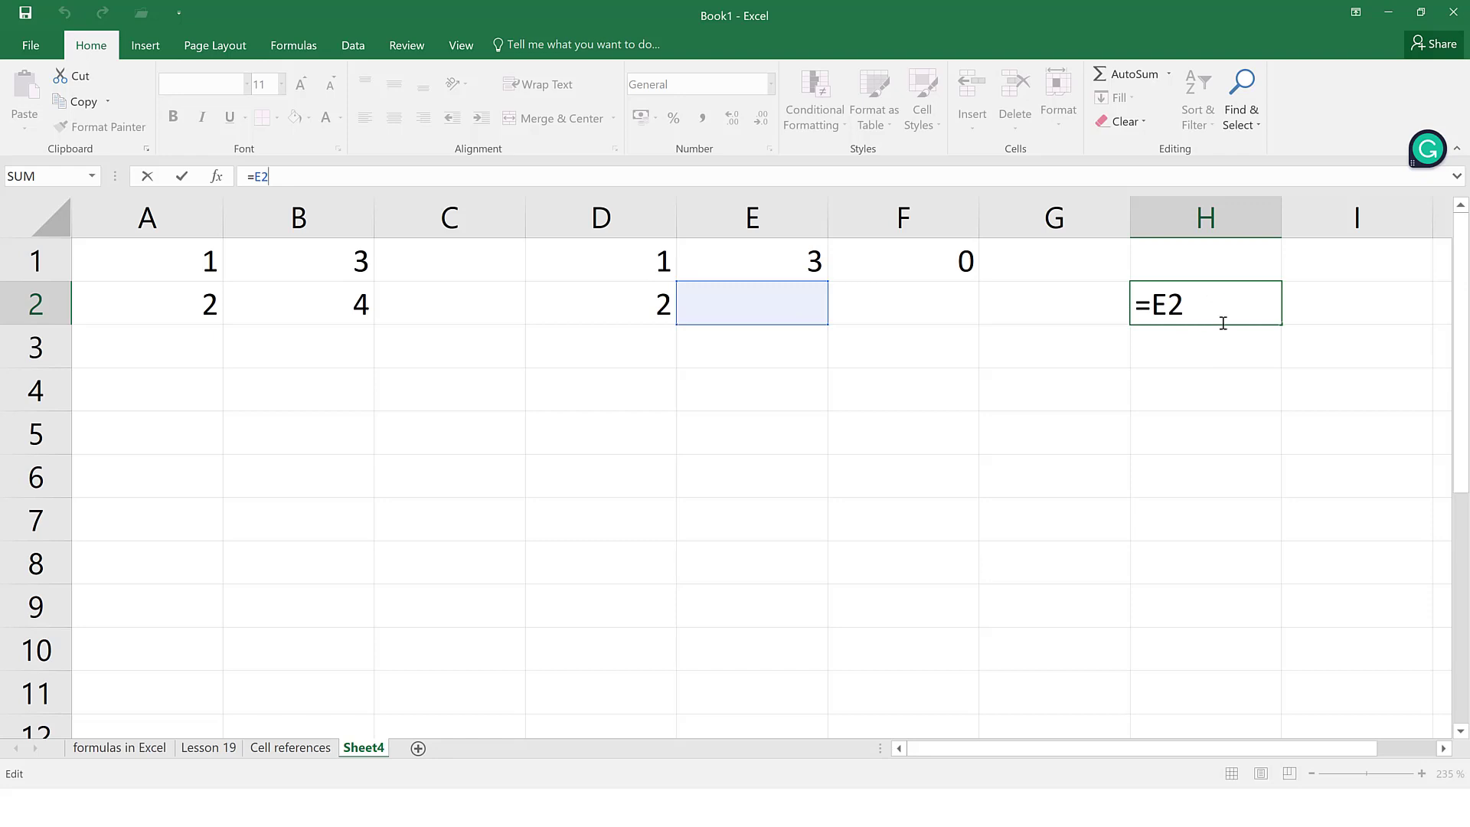
key("ctrl+Return")
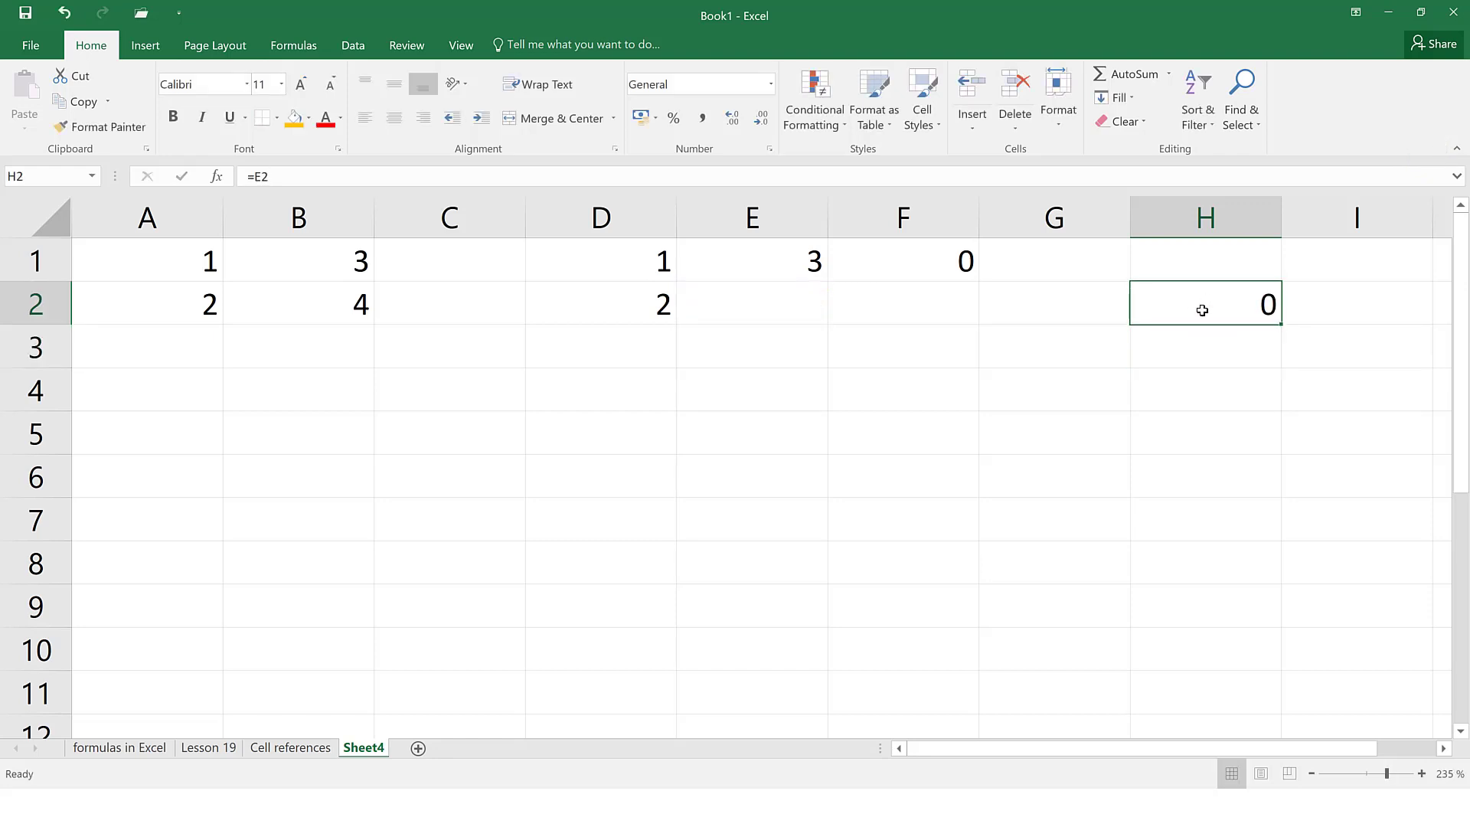
key("Delete")
left_click(621, 273)
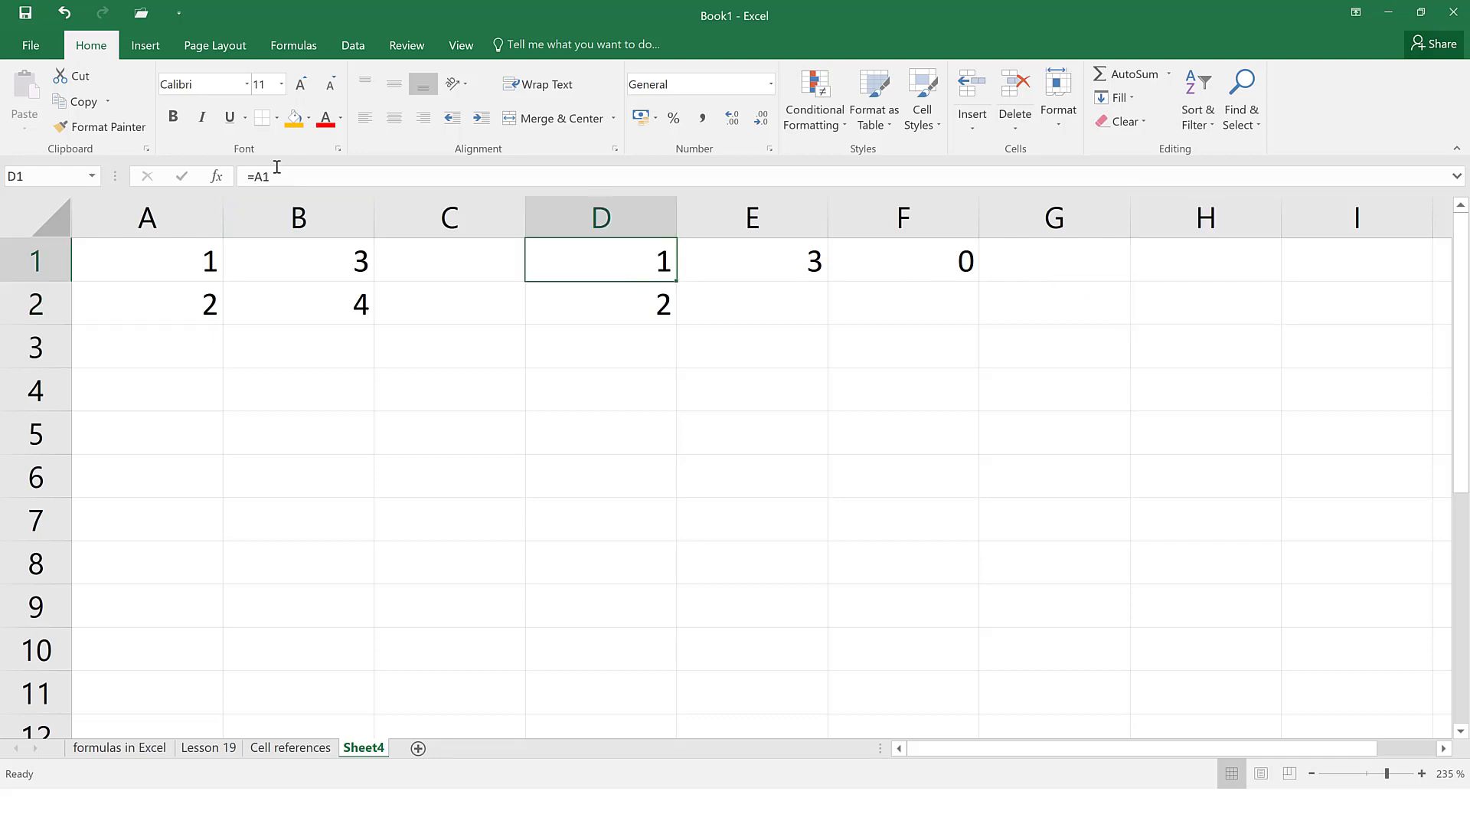
Step: Make the reference in D1 fully absolute by changing its formula to =$A$1
left_click(258, 182)
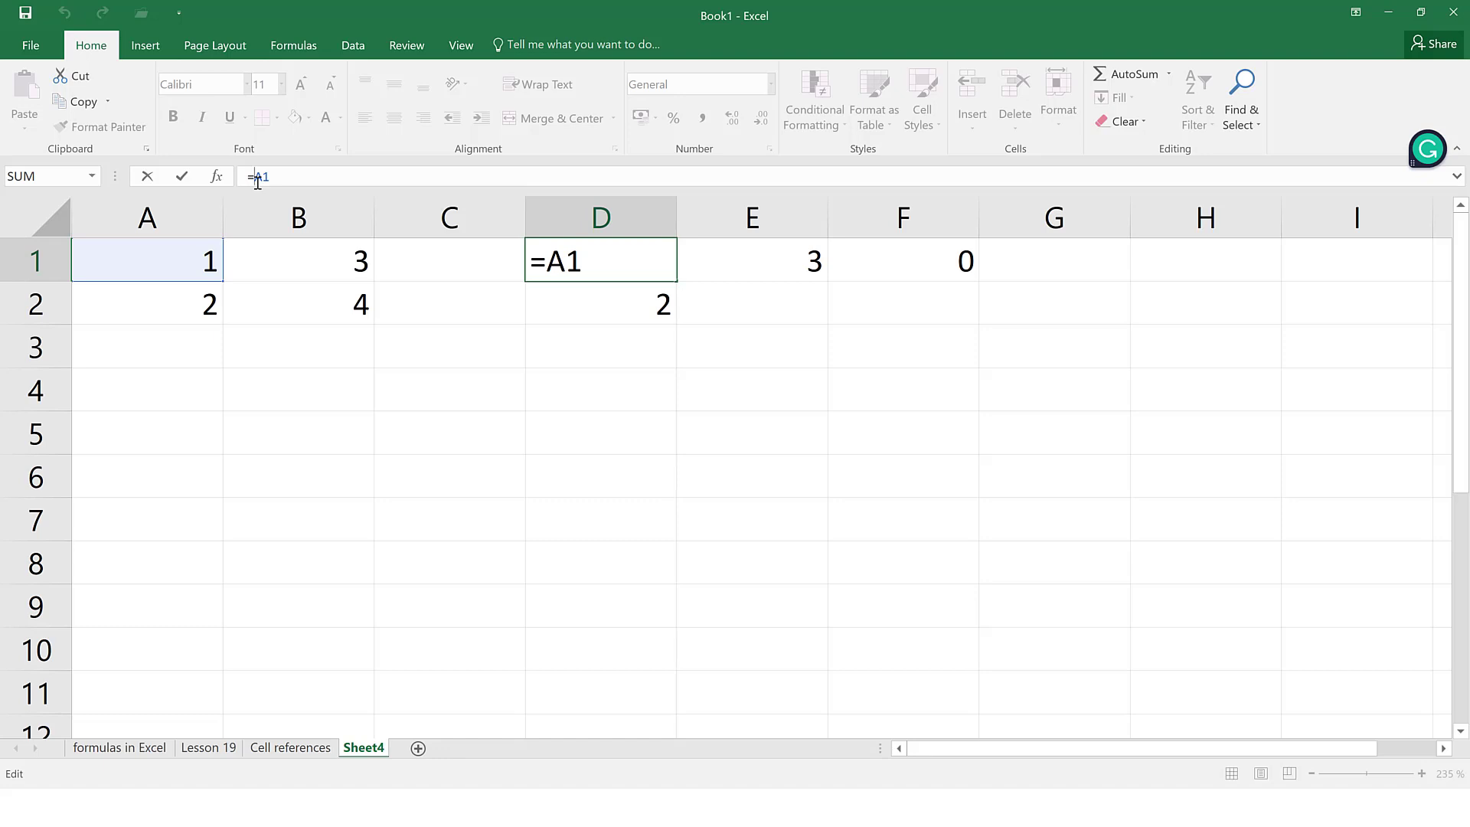
type("$")
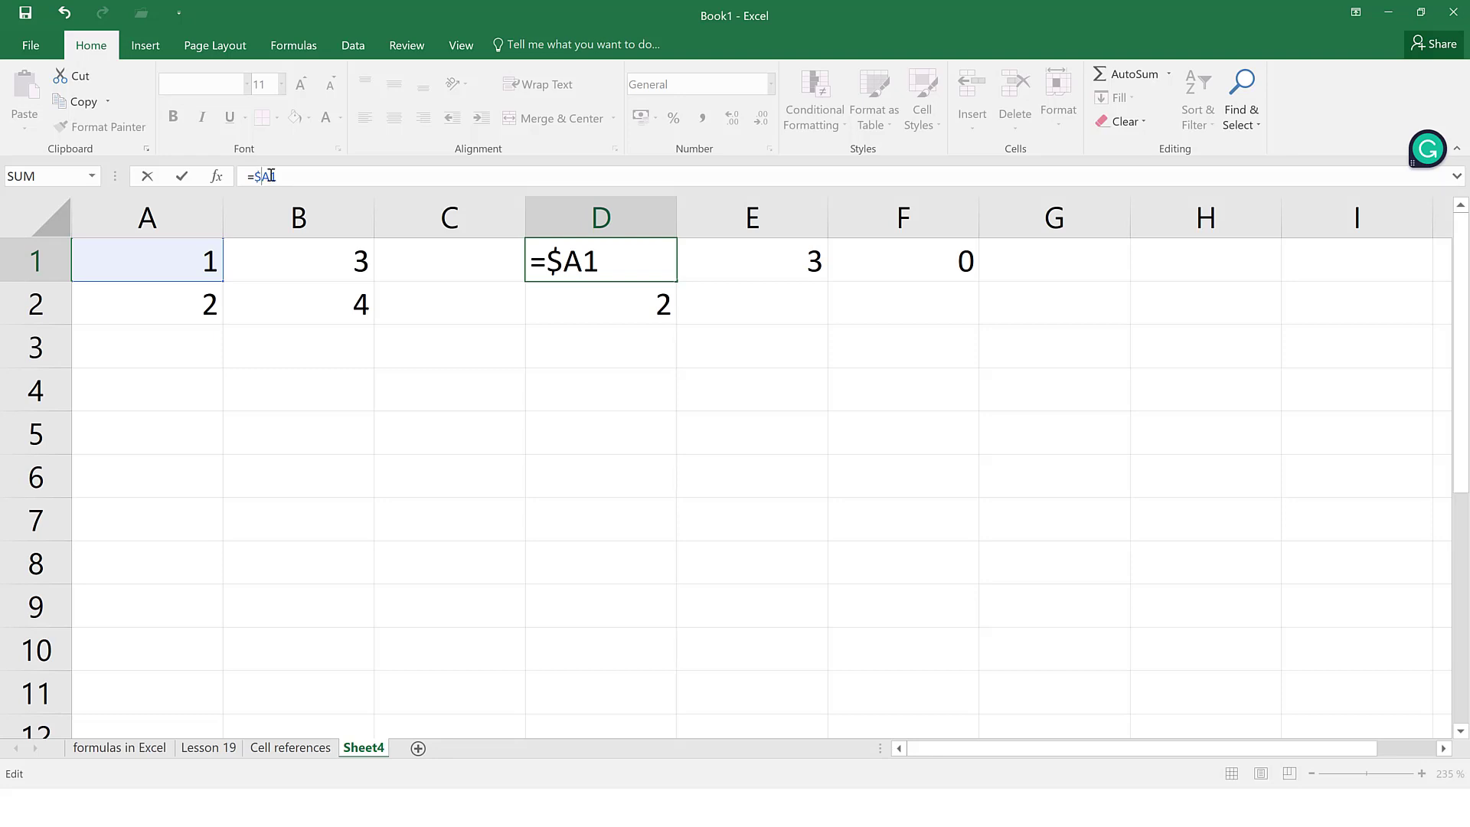
type("$")
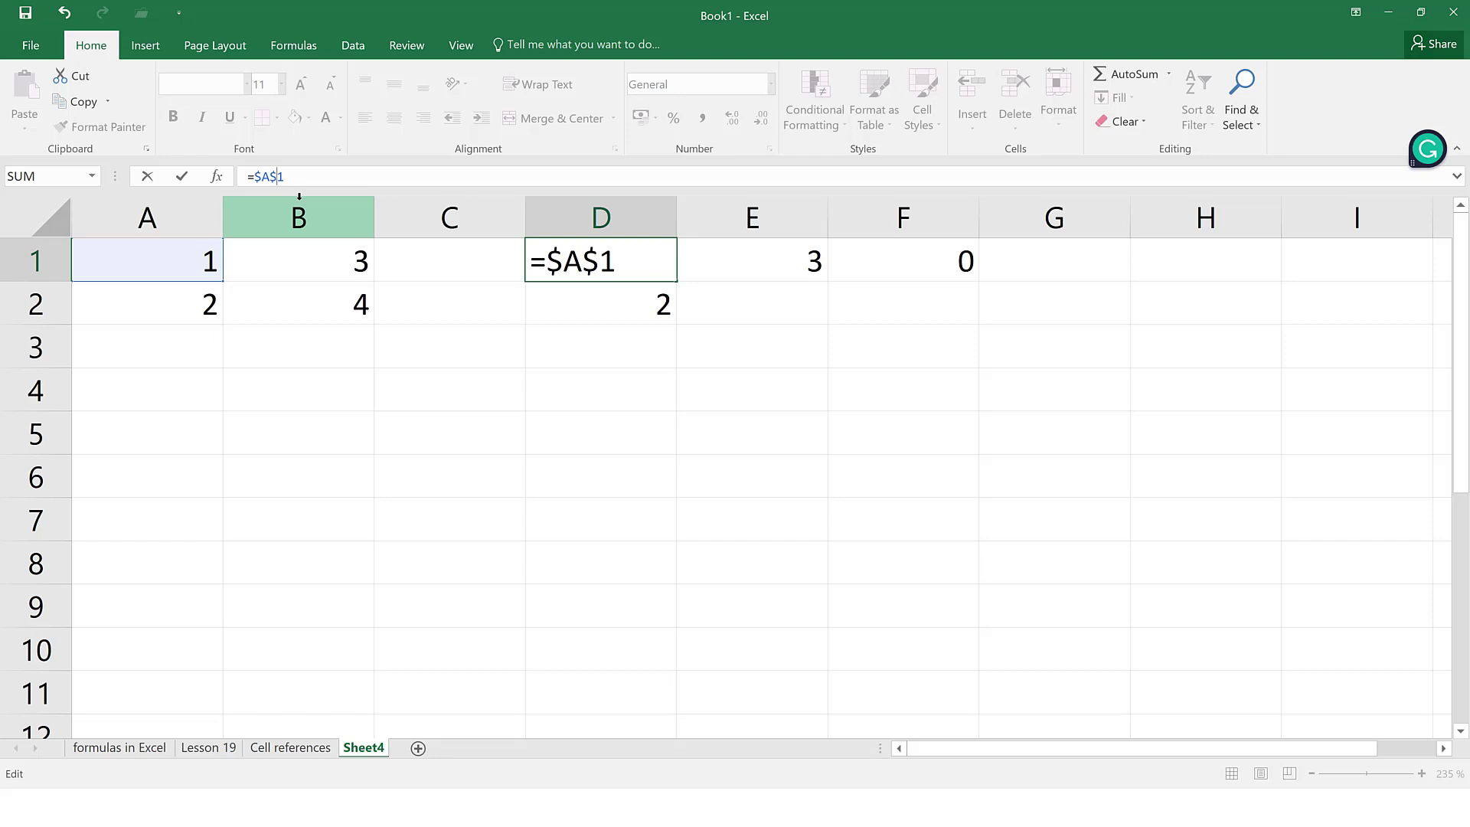
key("Return")
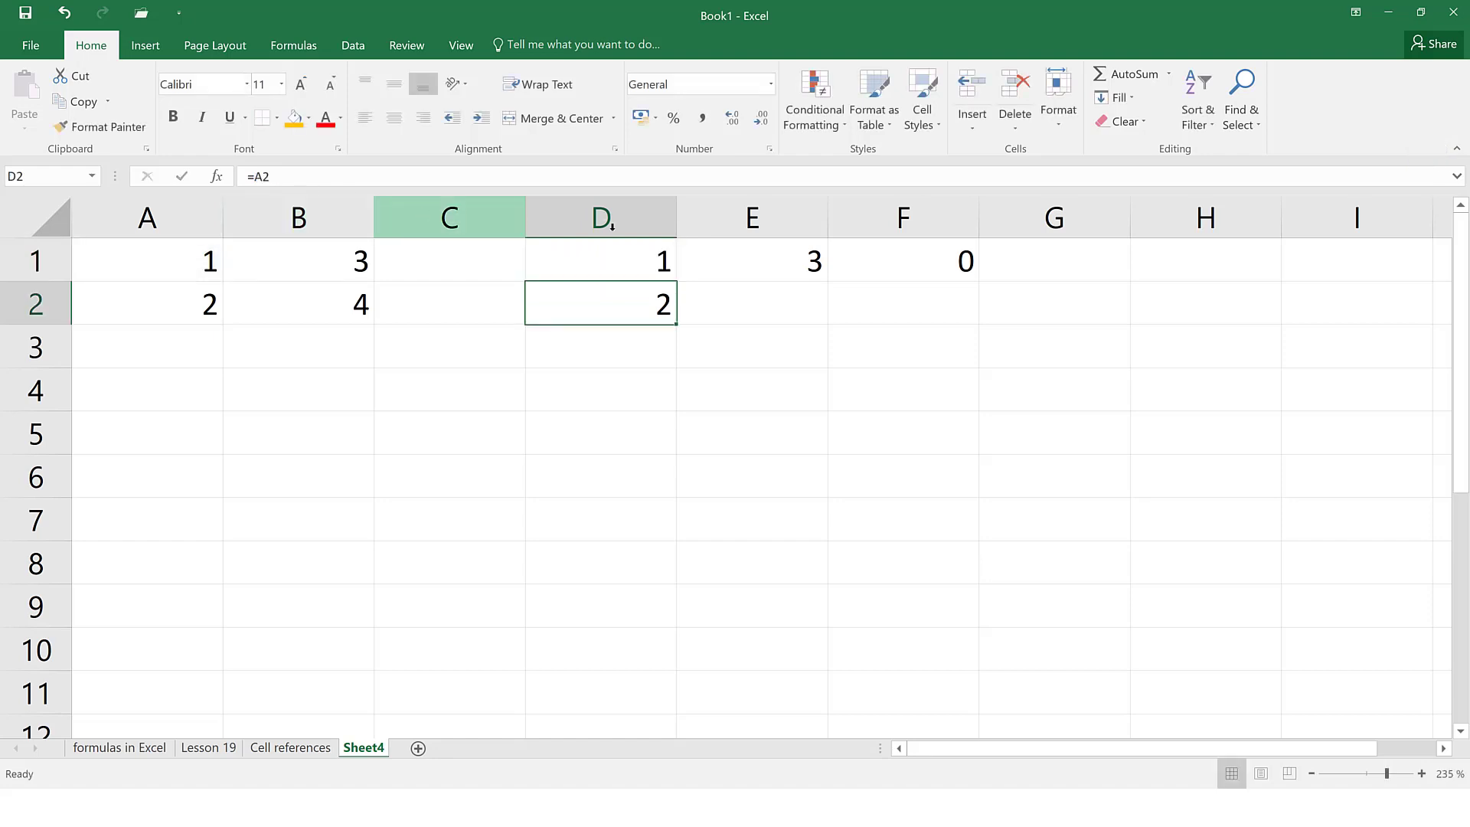
Step: Copy the absolute-reference formula from D1 to H2 and check which cell the pasted formula references
left_click(639, 262)
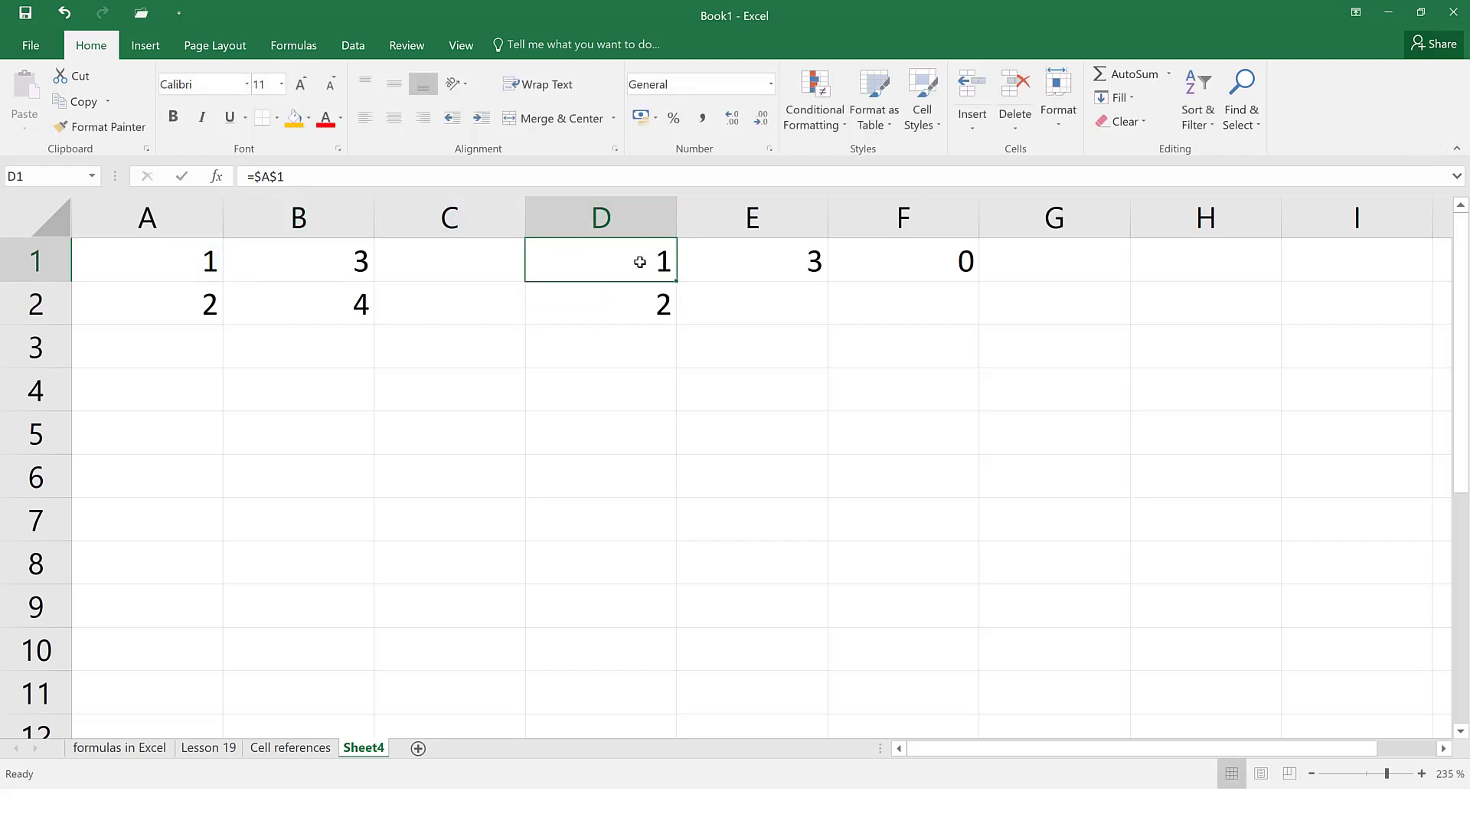
key("ctrl+c")
left_click(1230, 307)
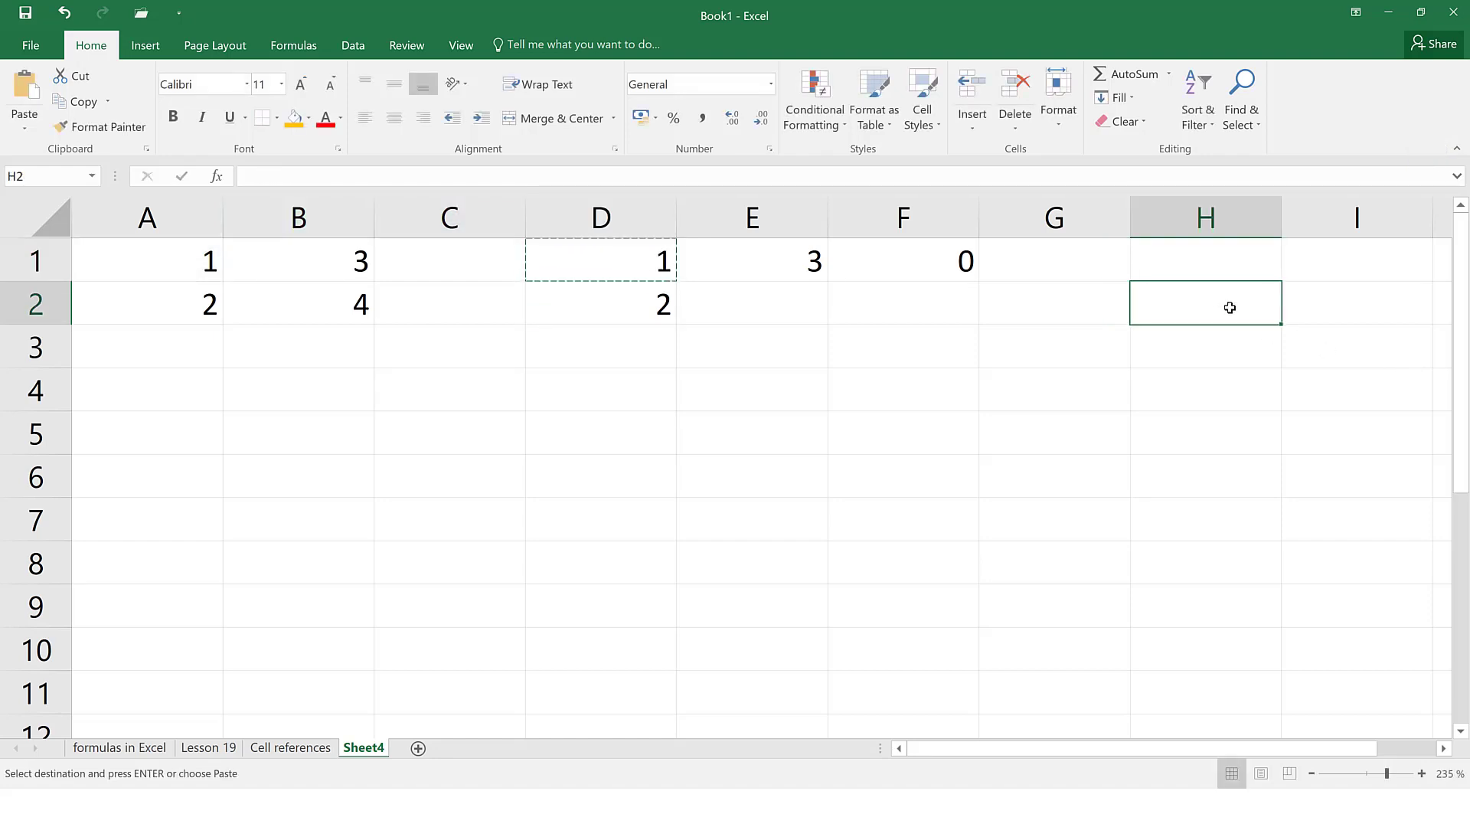
key("ctrl+v")
left_click(690, 175)
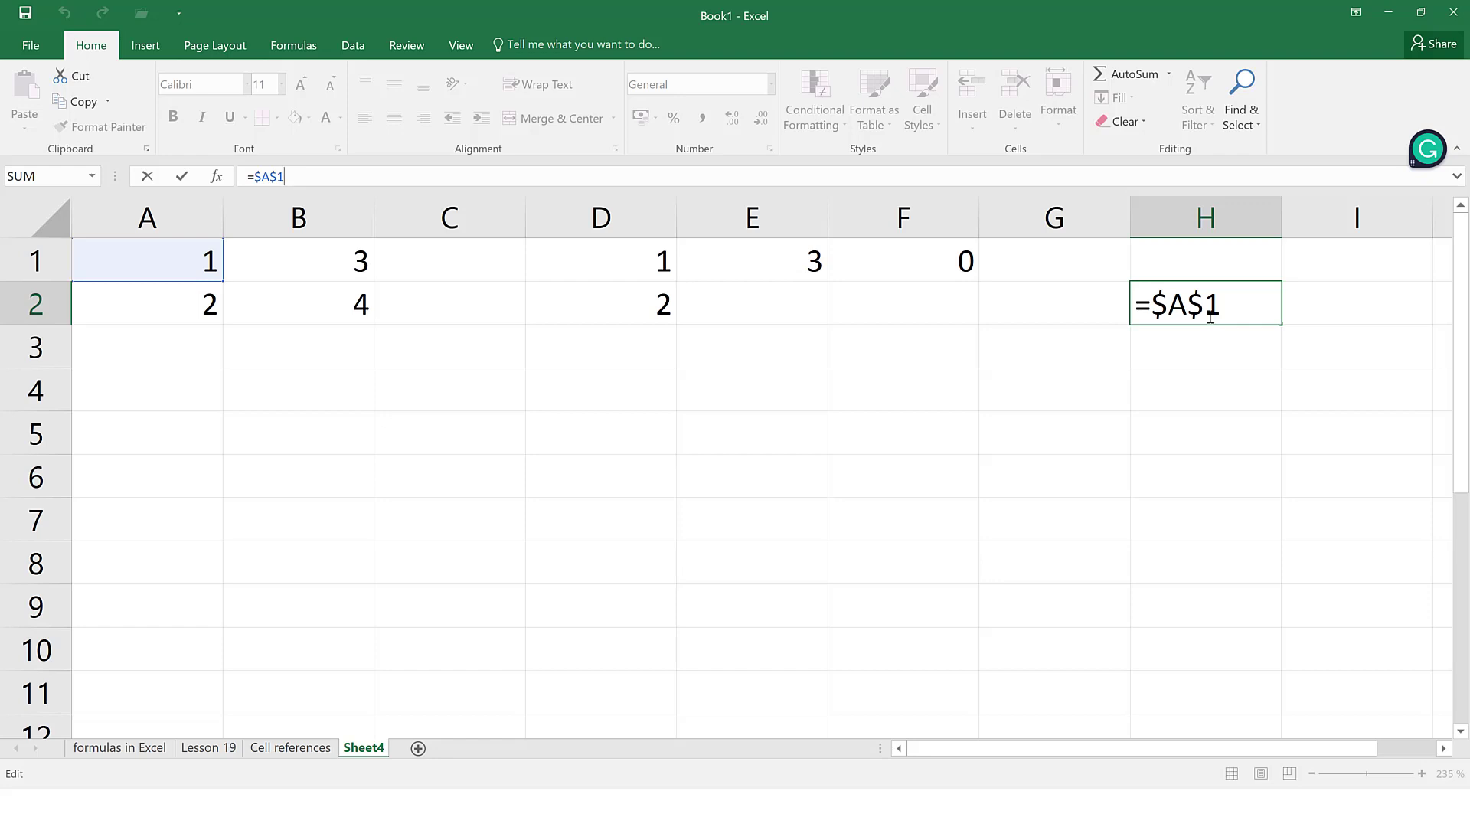
Step: Try the formula in H2 with only the column locked as =$A1, and restore it to =$A$1
left_click(280, 176)
key("BackSpace")
key("Return")
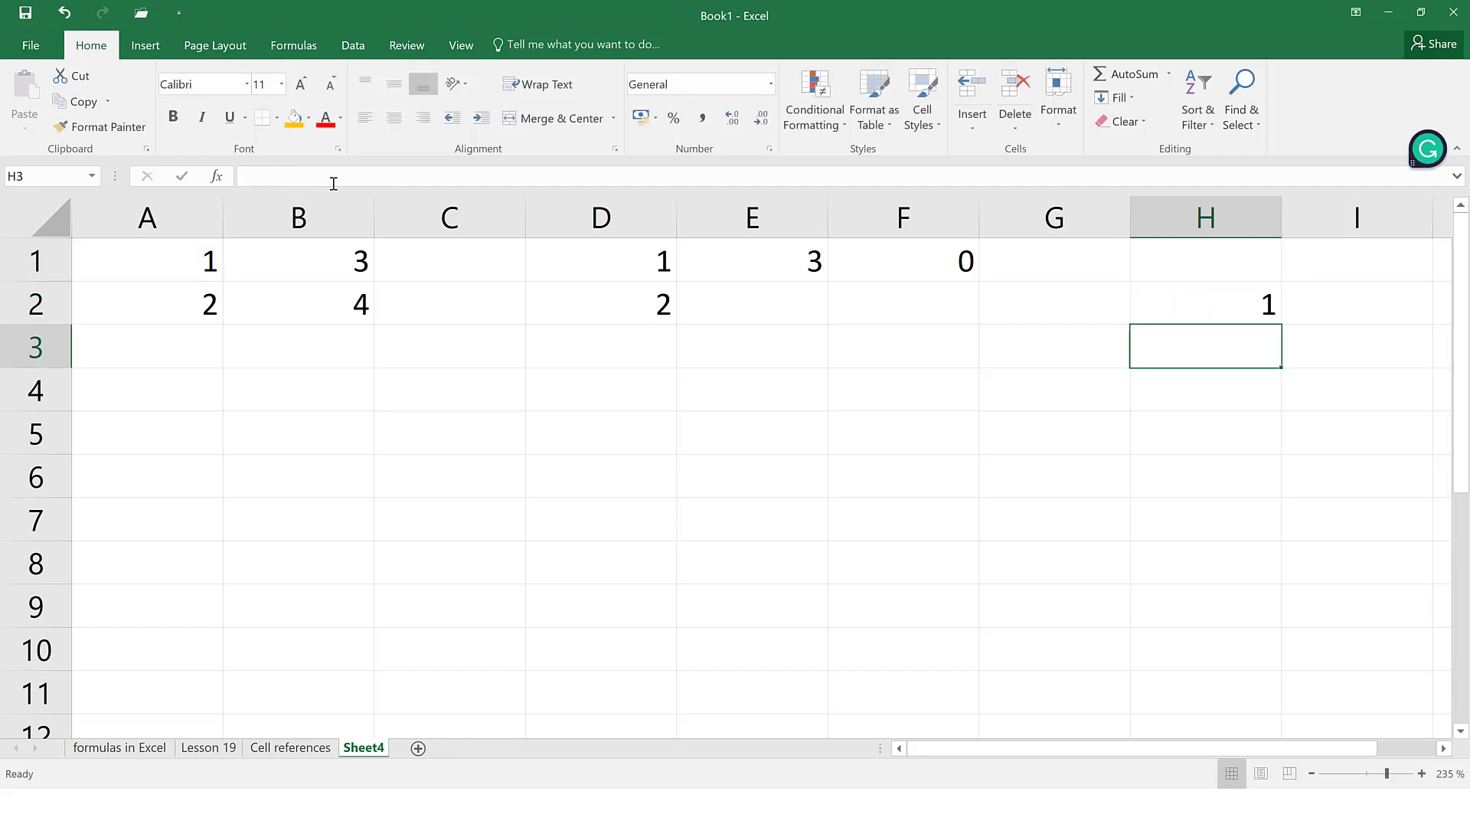
left_click(1225, 301)
left_click(488, 173)
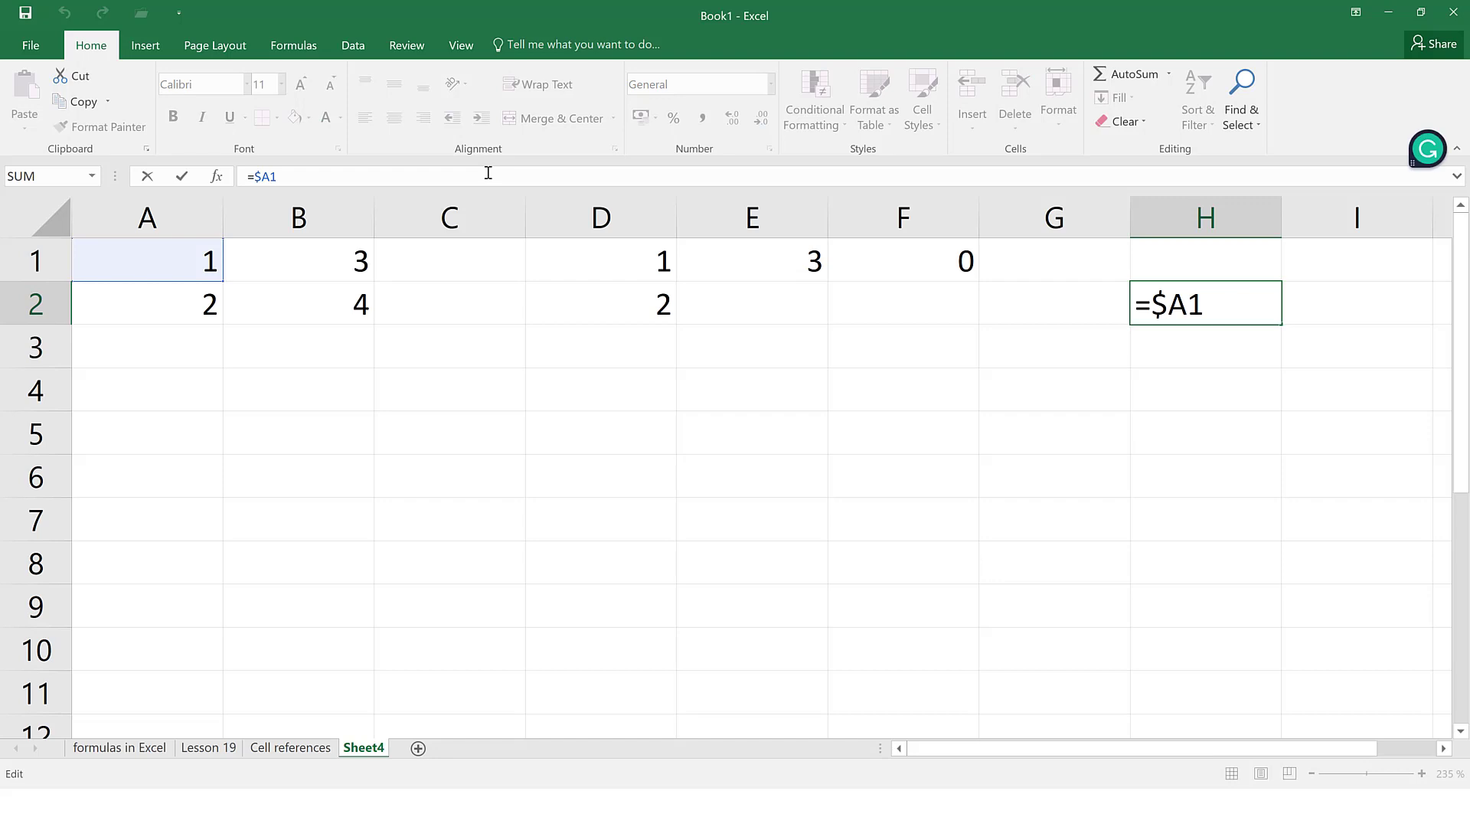
type("$")
left_click(298, 179)
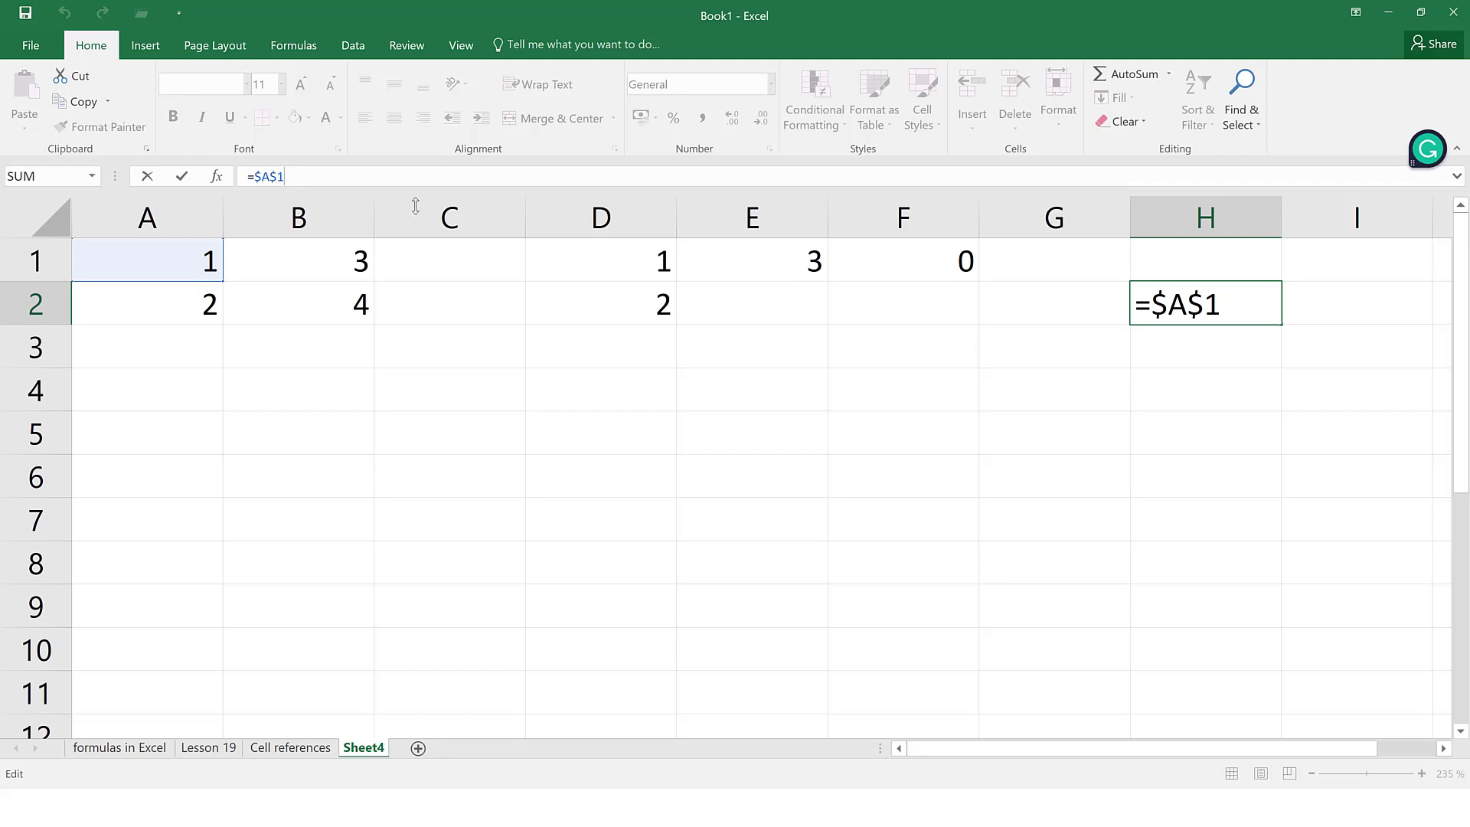
Step: Clear the contents of H2
left_click(1047, 314)
left_click(1171, 302)
key("Delete")
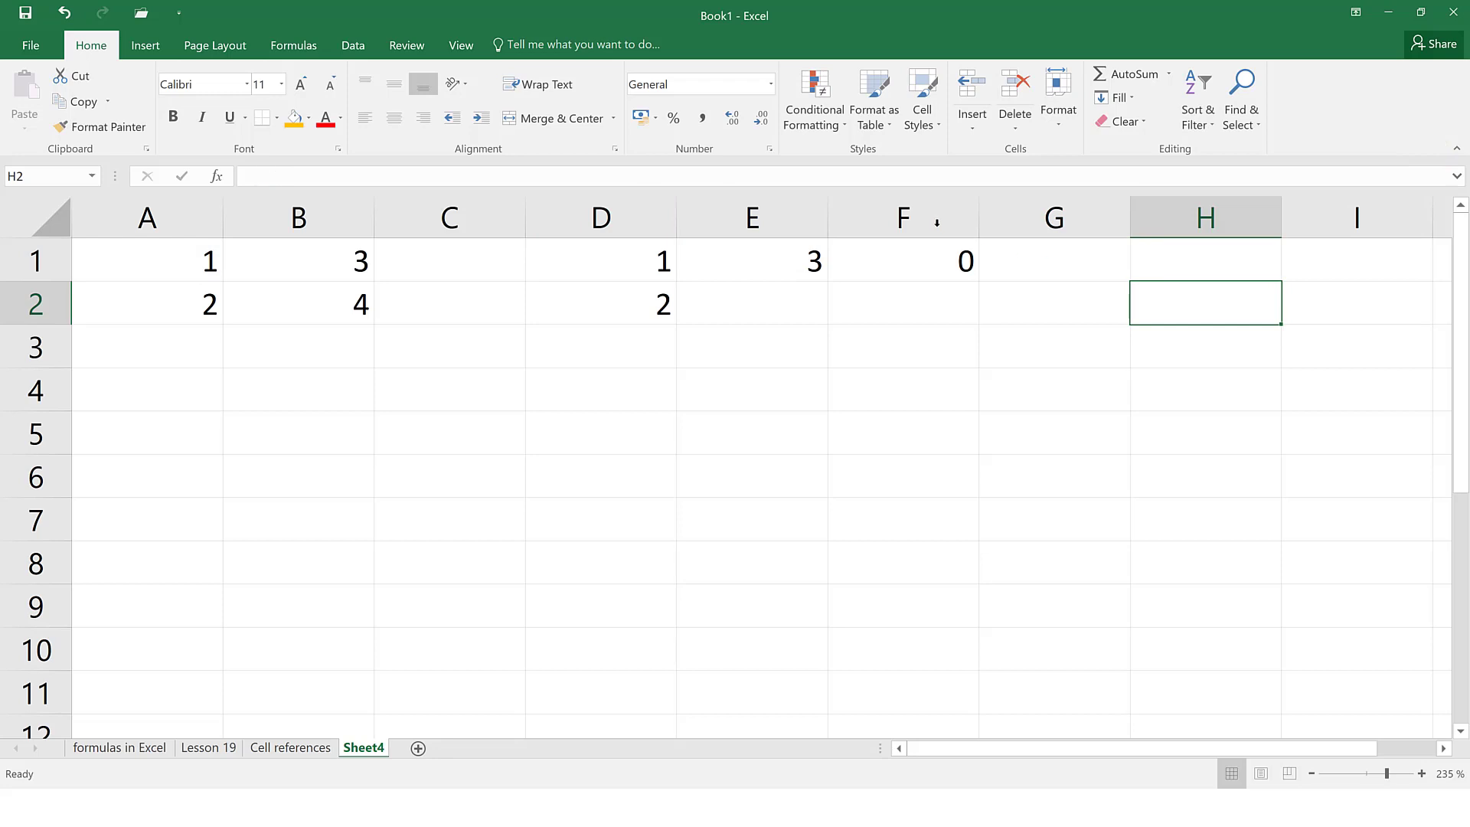
Step: Lock only the column in D1's reference by changing its formula to =$A1
left_click(647, 270)
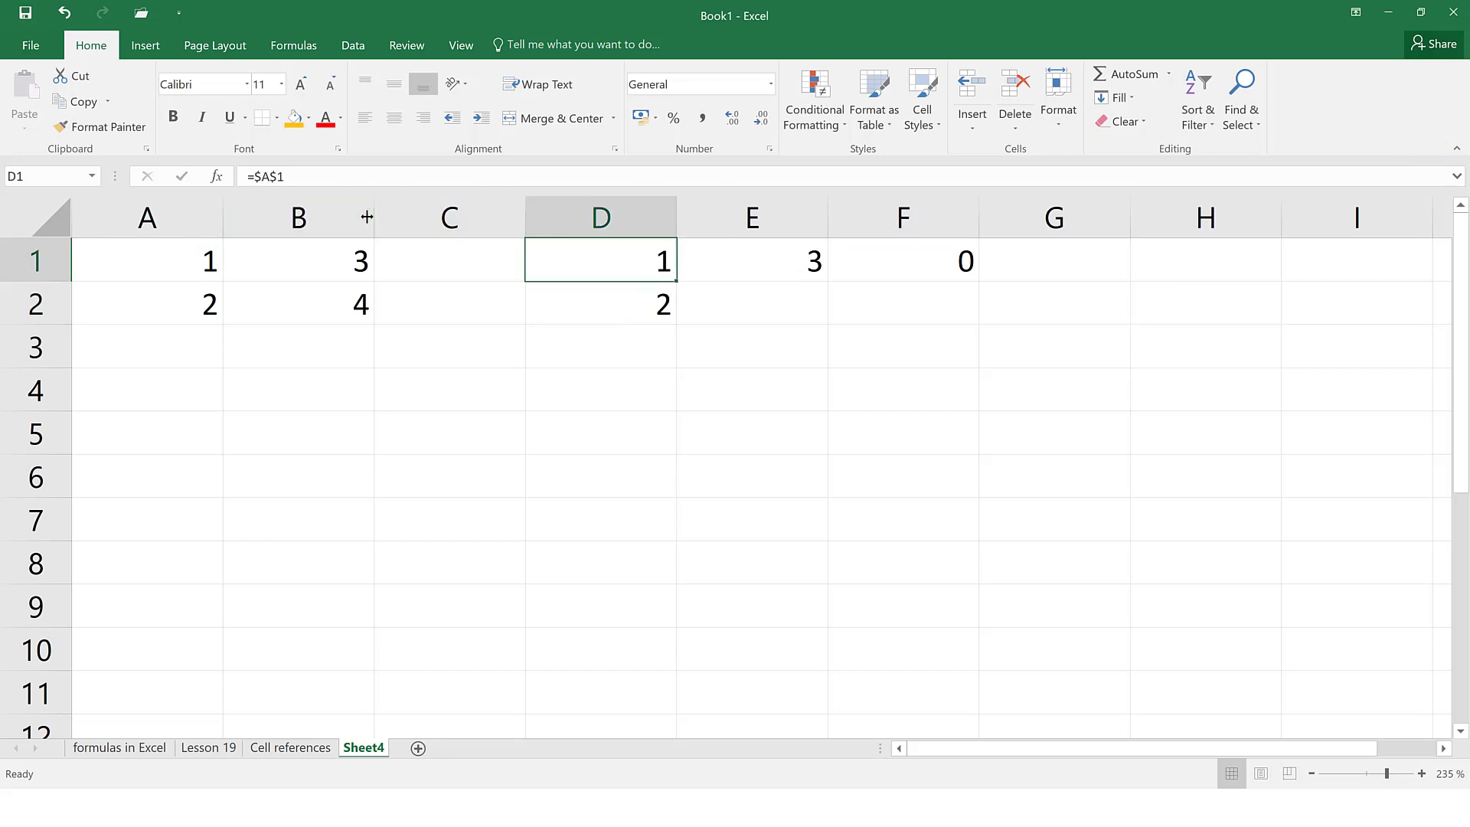
left_click(274, 174)
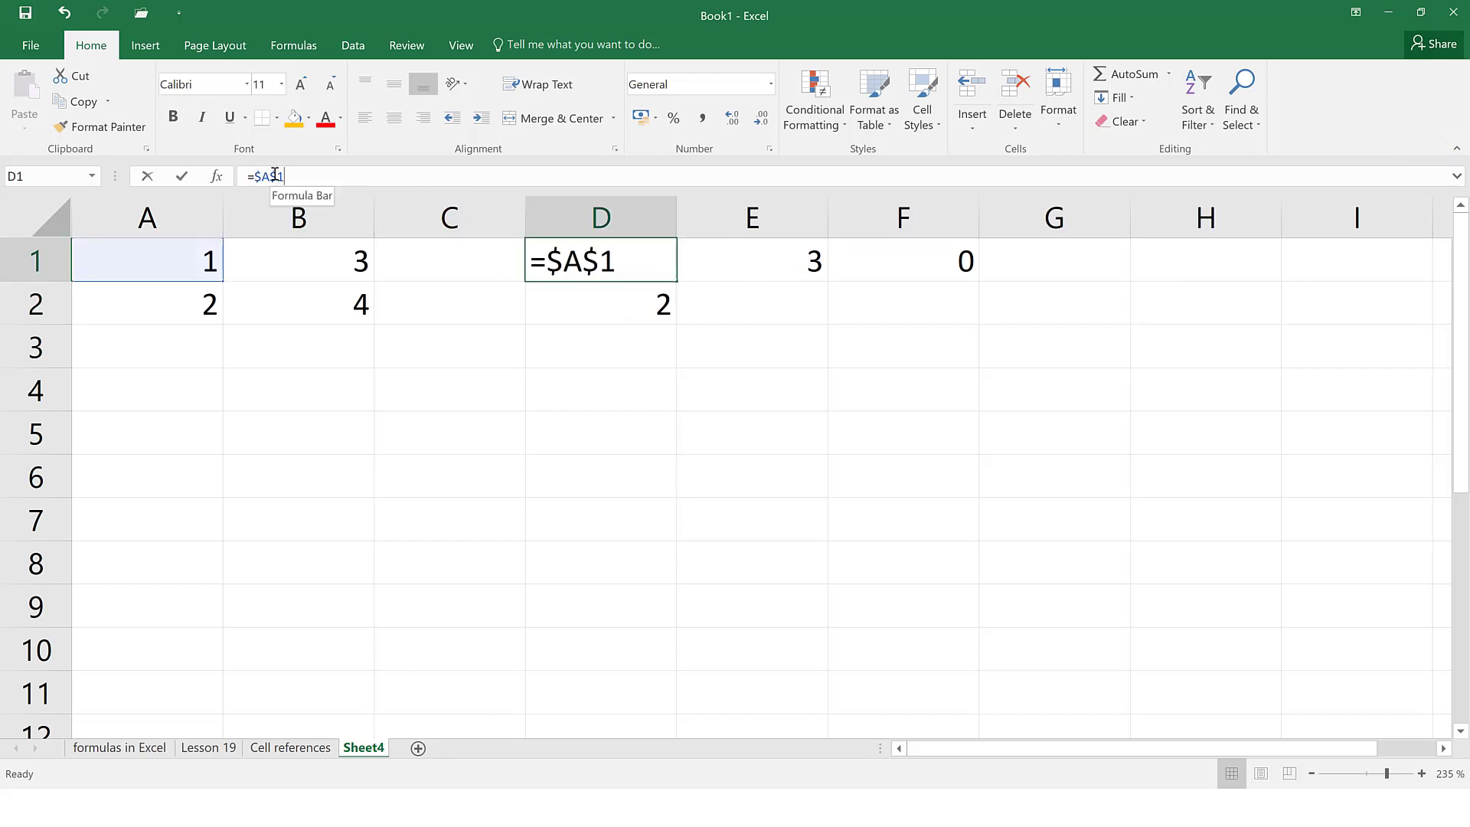
left_click(274, 174)
key("BackSpace")
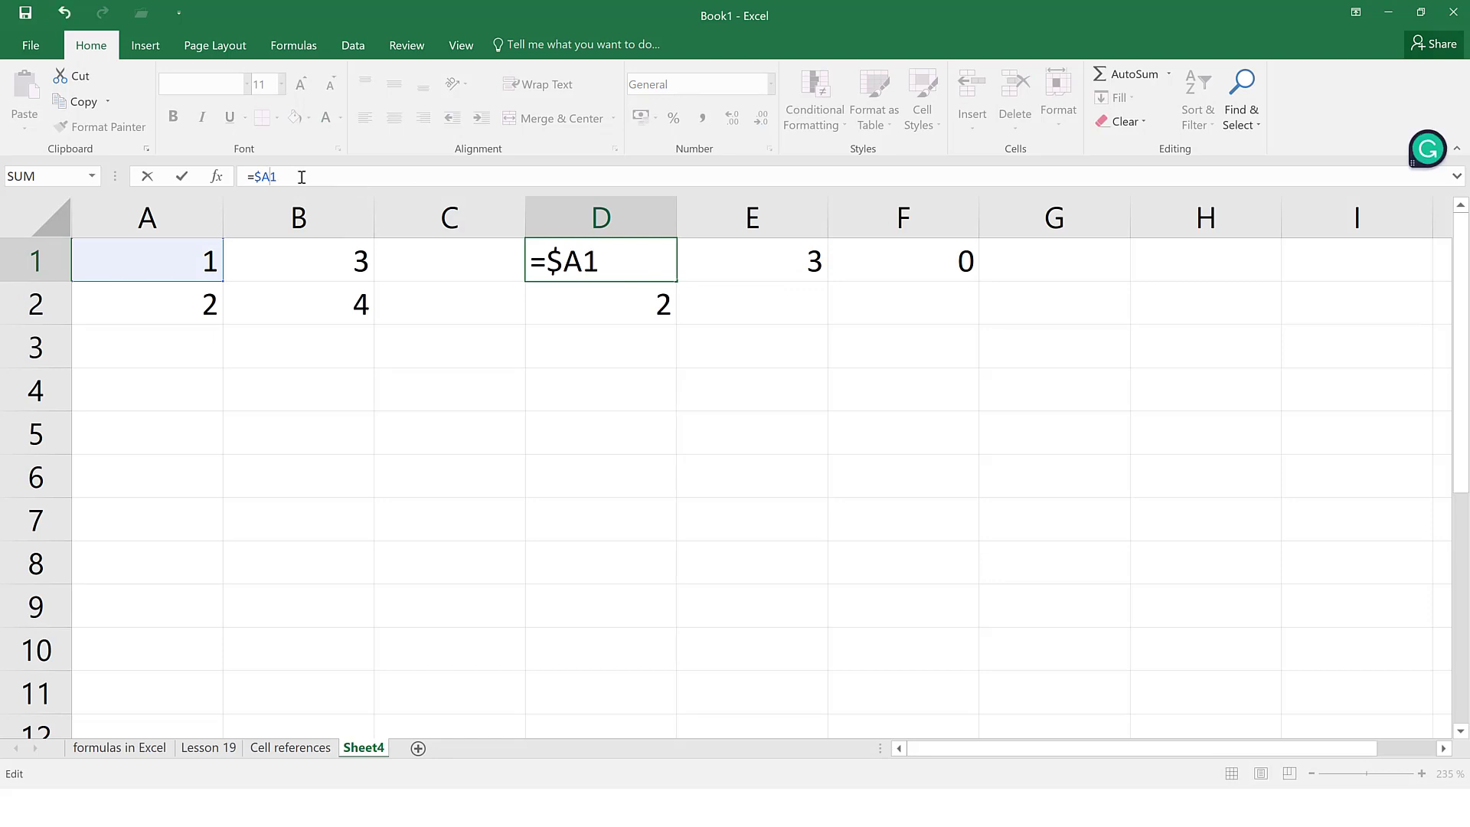
key("Return")
Step: Copy the column-locked formula from D1 to H2 and check the row and column of the pasted reference
left_click(620, 264)
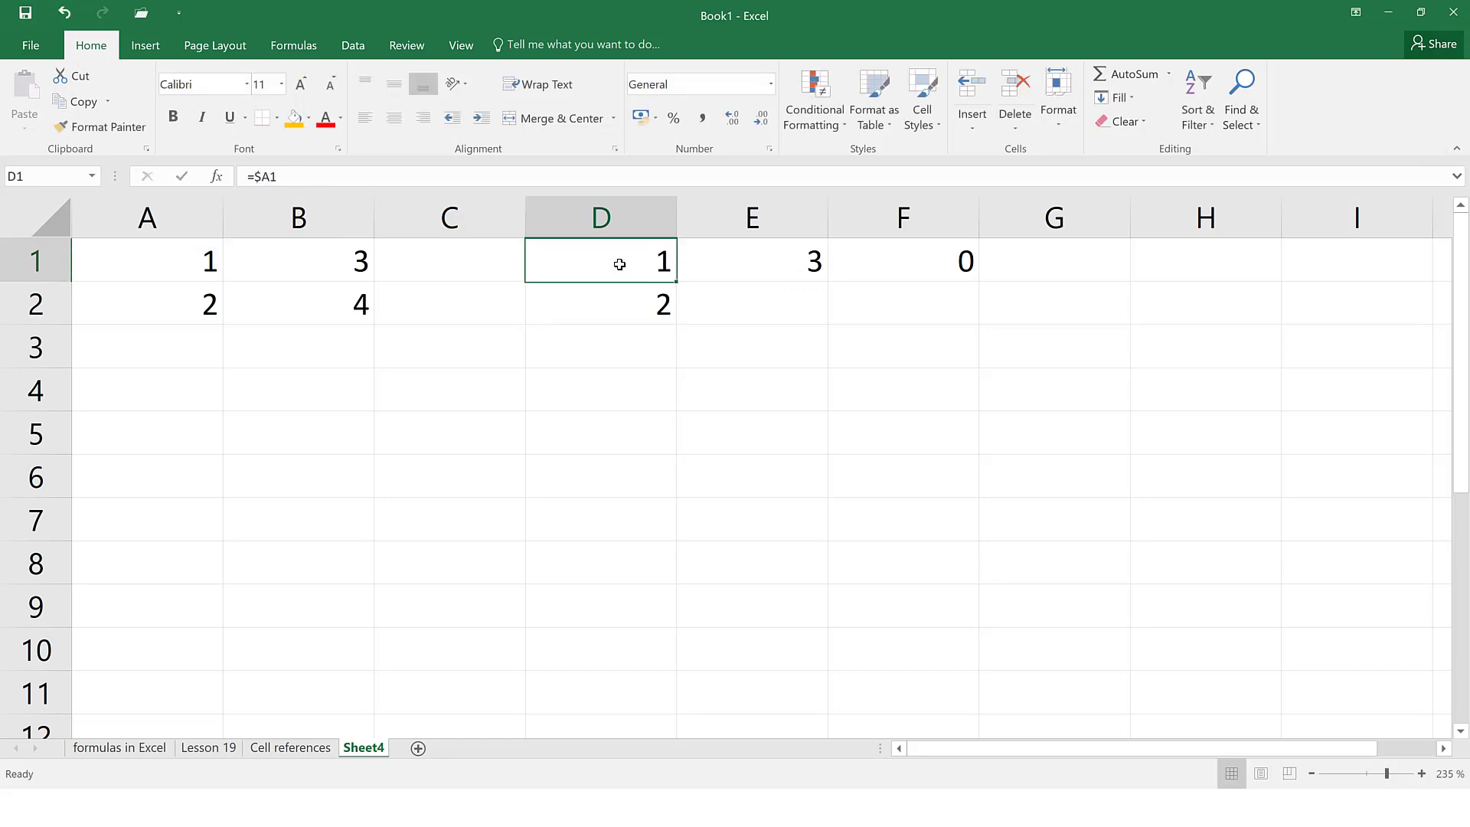
key("ctrl+c")
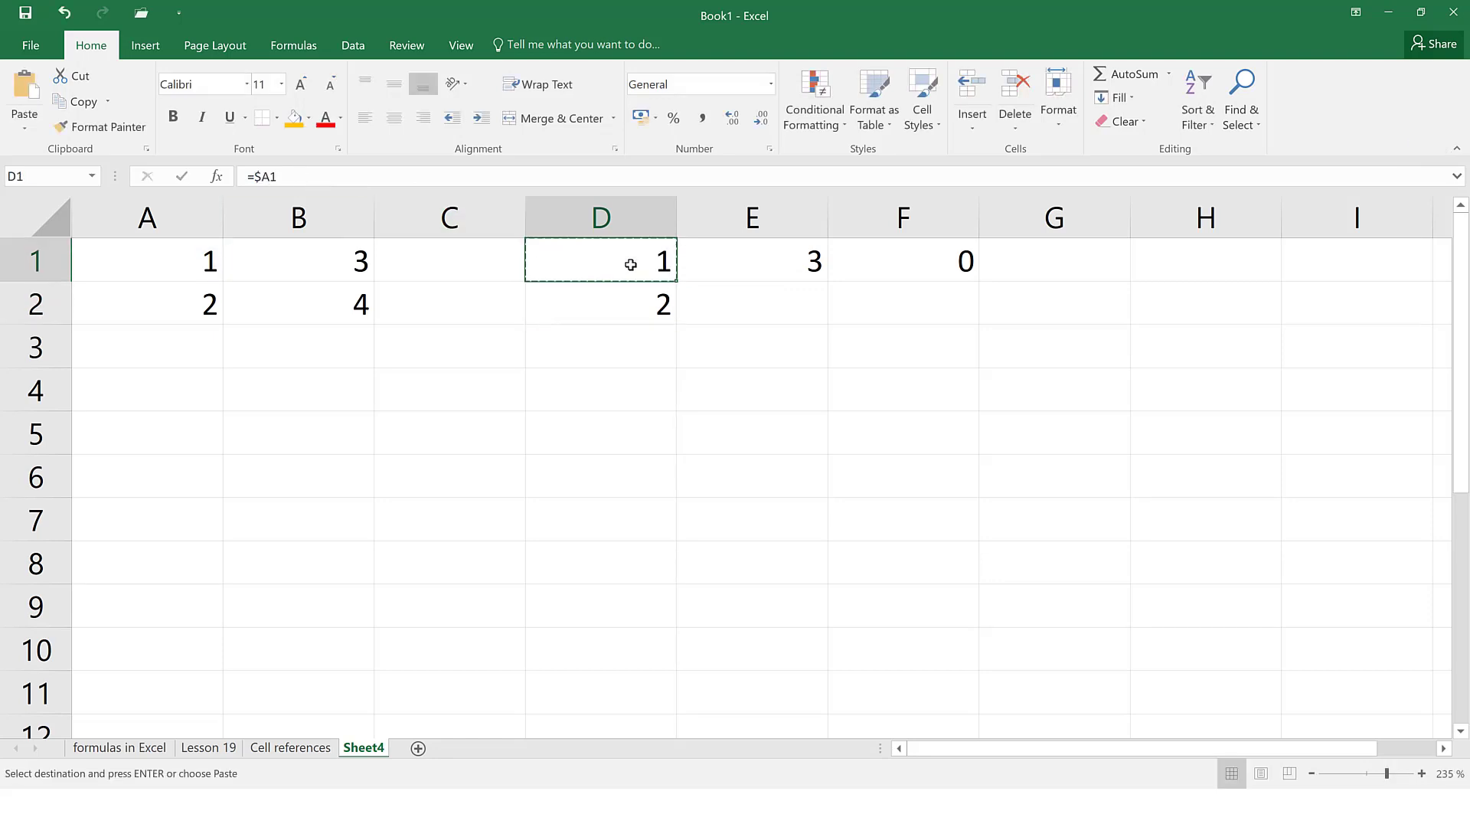
left_click(1232, 306)
key("ctrl+v")
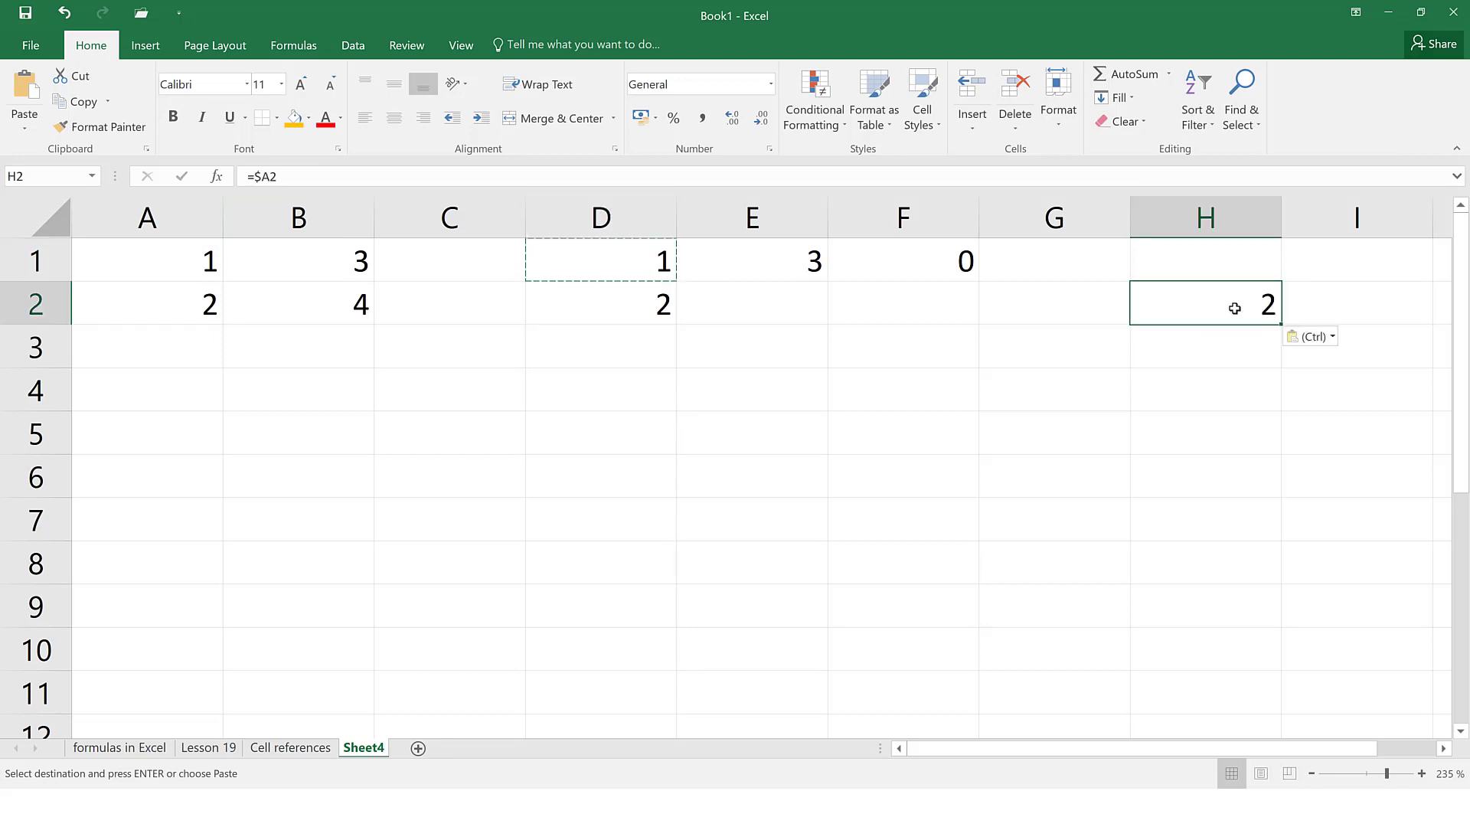
left_click(472, 172)
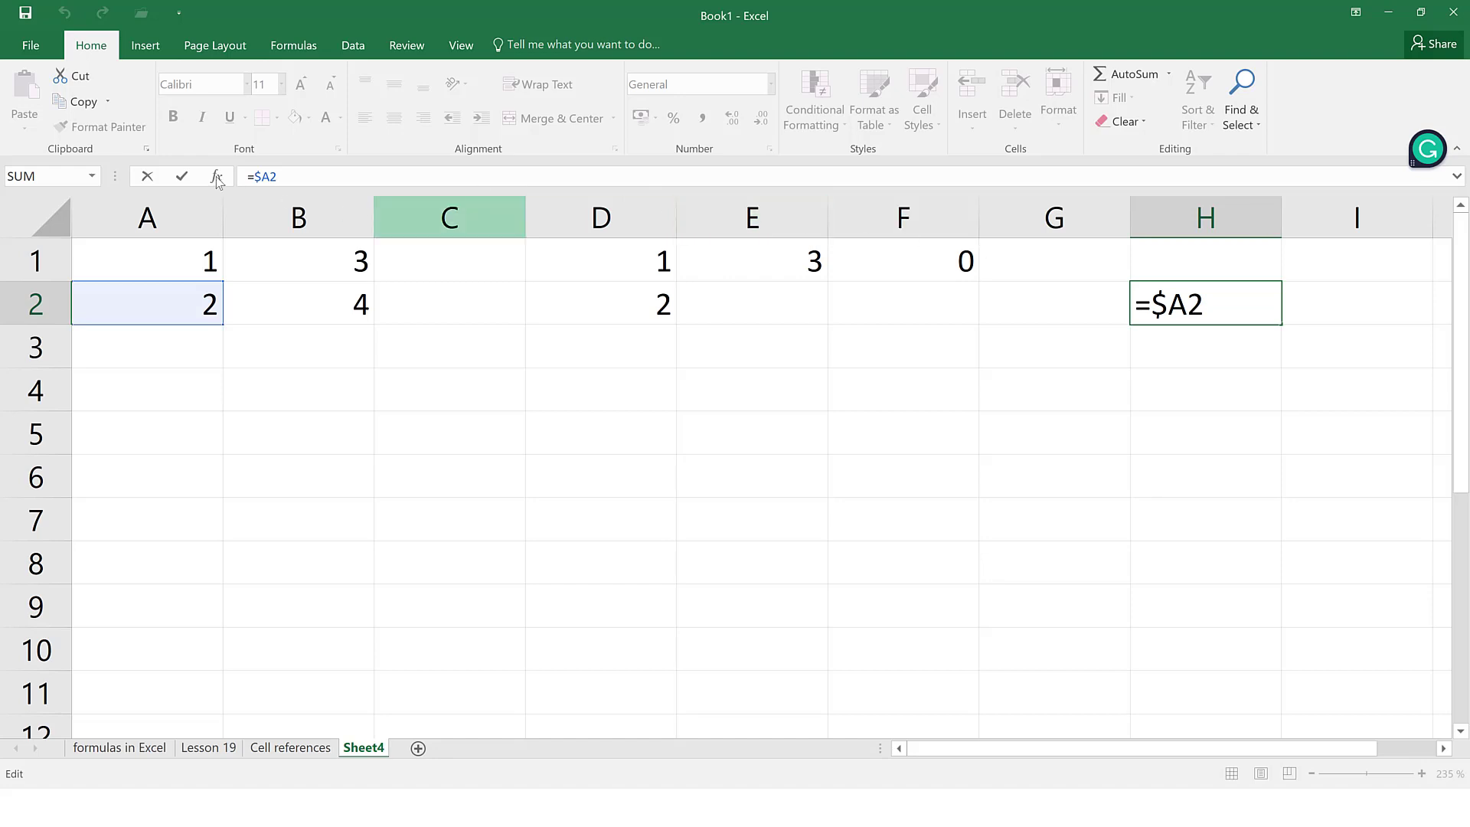
Step: Lock only the row in D1's reference by changing its formula to =A$1
left_click(589, 261)
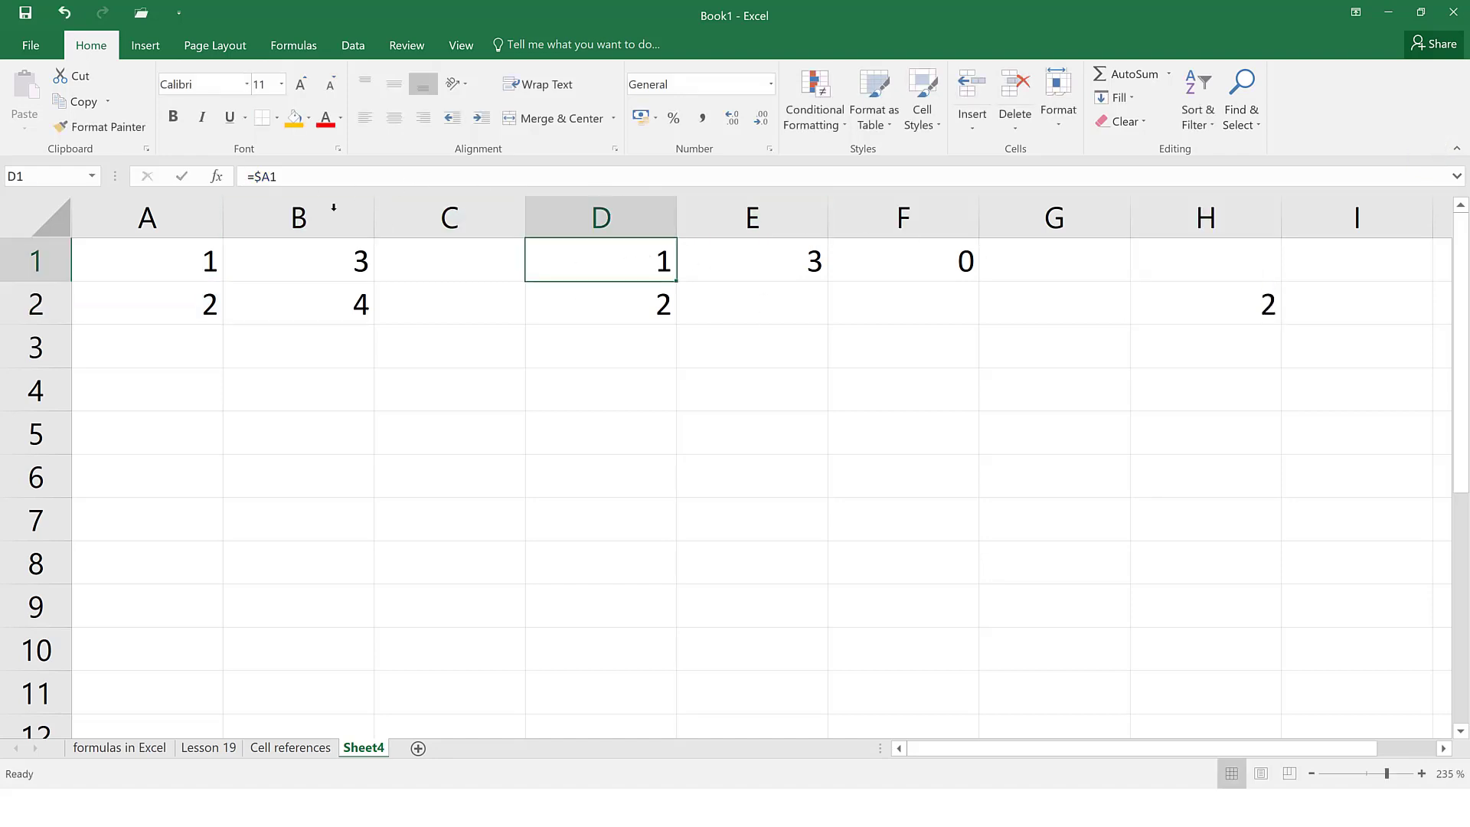
left_click(268, 177)
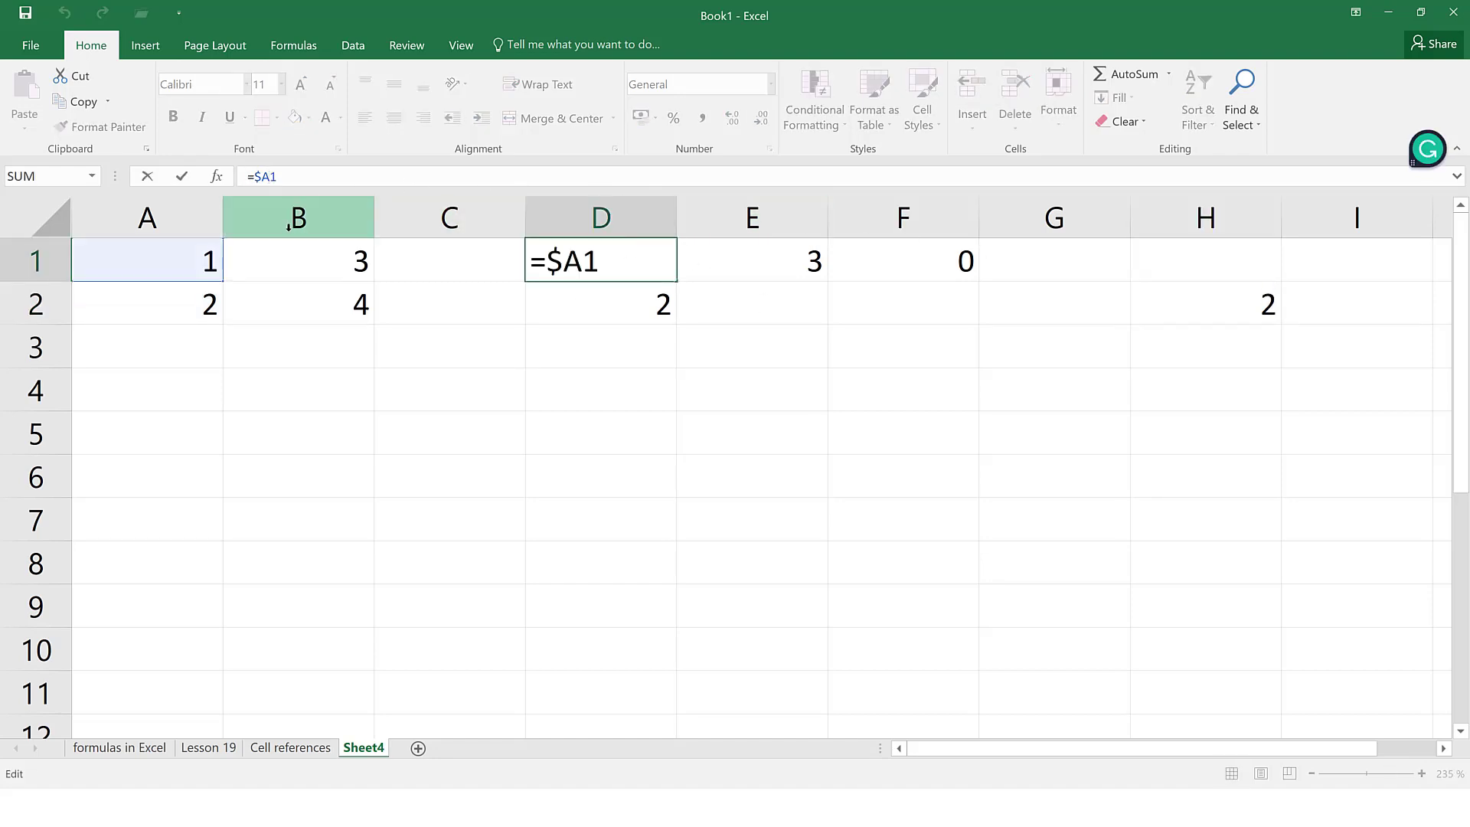
type("$")
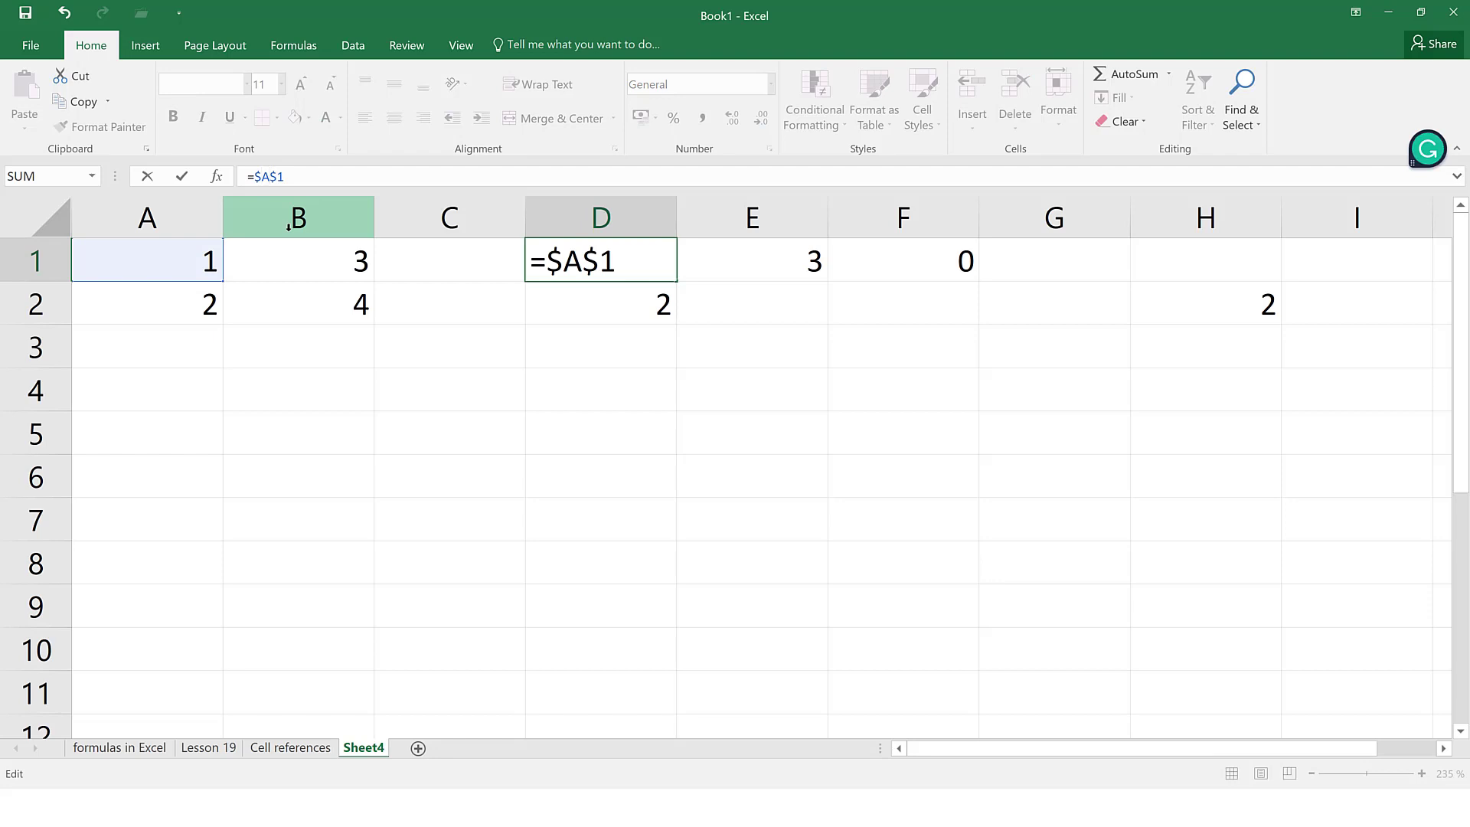
key("F4")
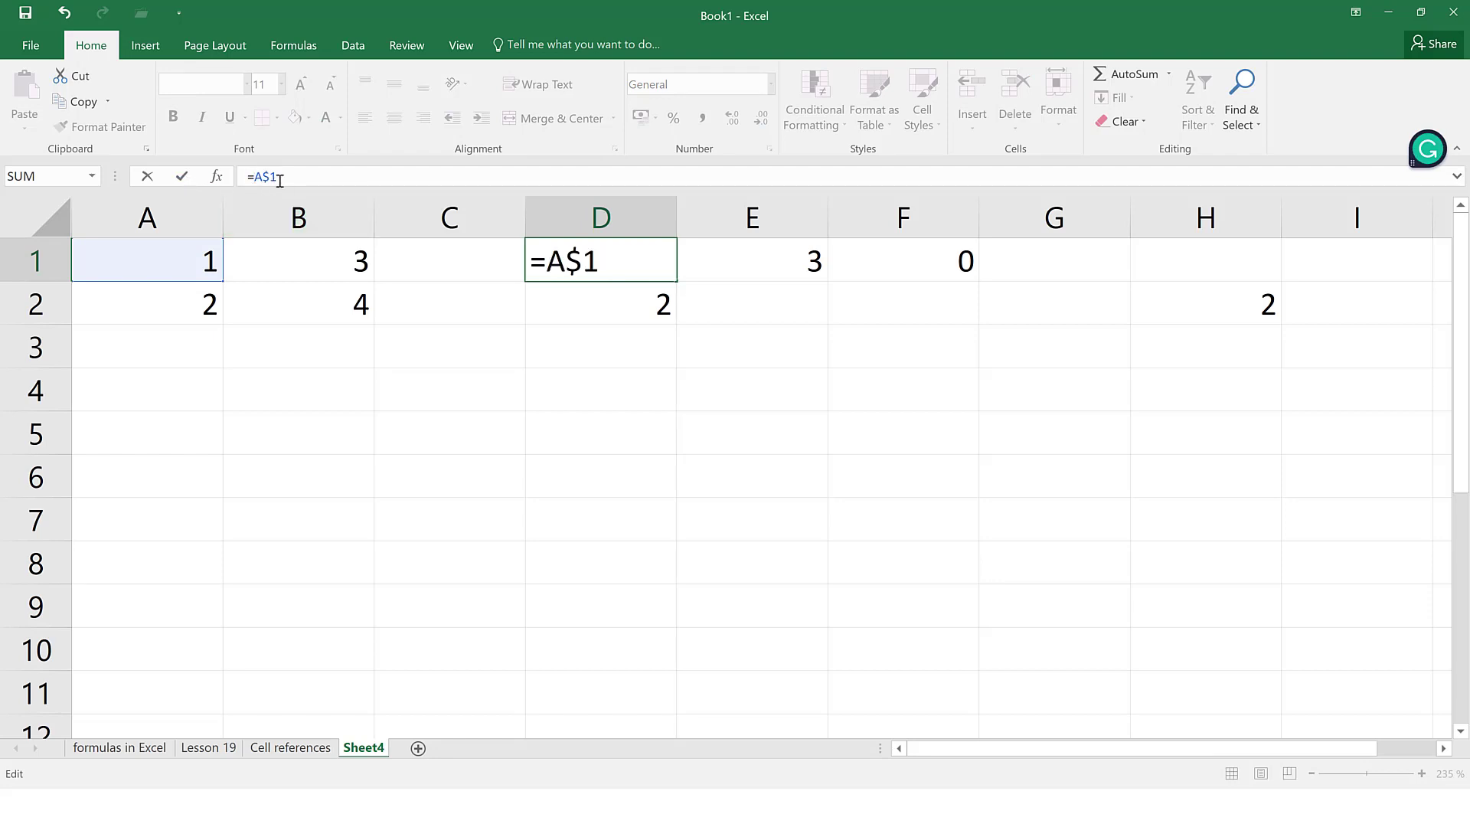
key("Return")
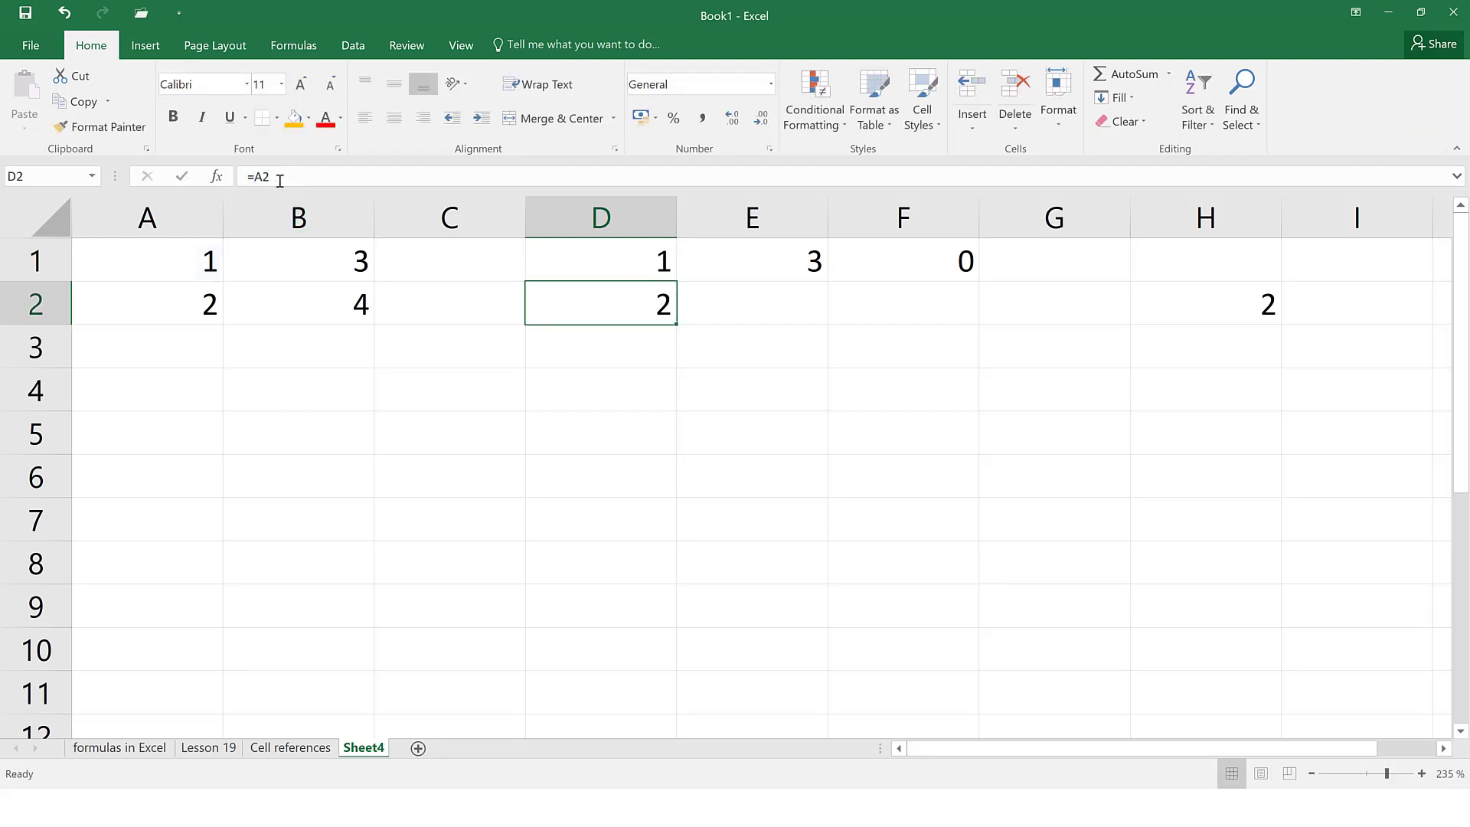
Step: Copy the row-locked formula from D1 over H2 and check which cell the pasted formula references
left_click(661, 269)
left_click(1245, 326)
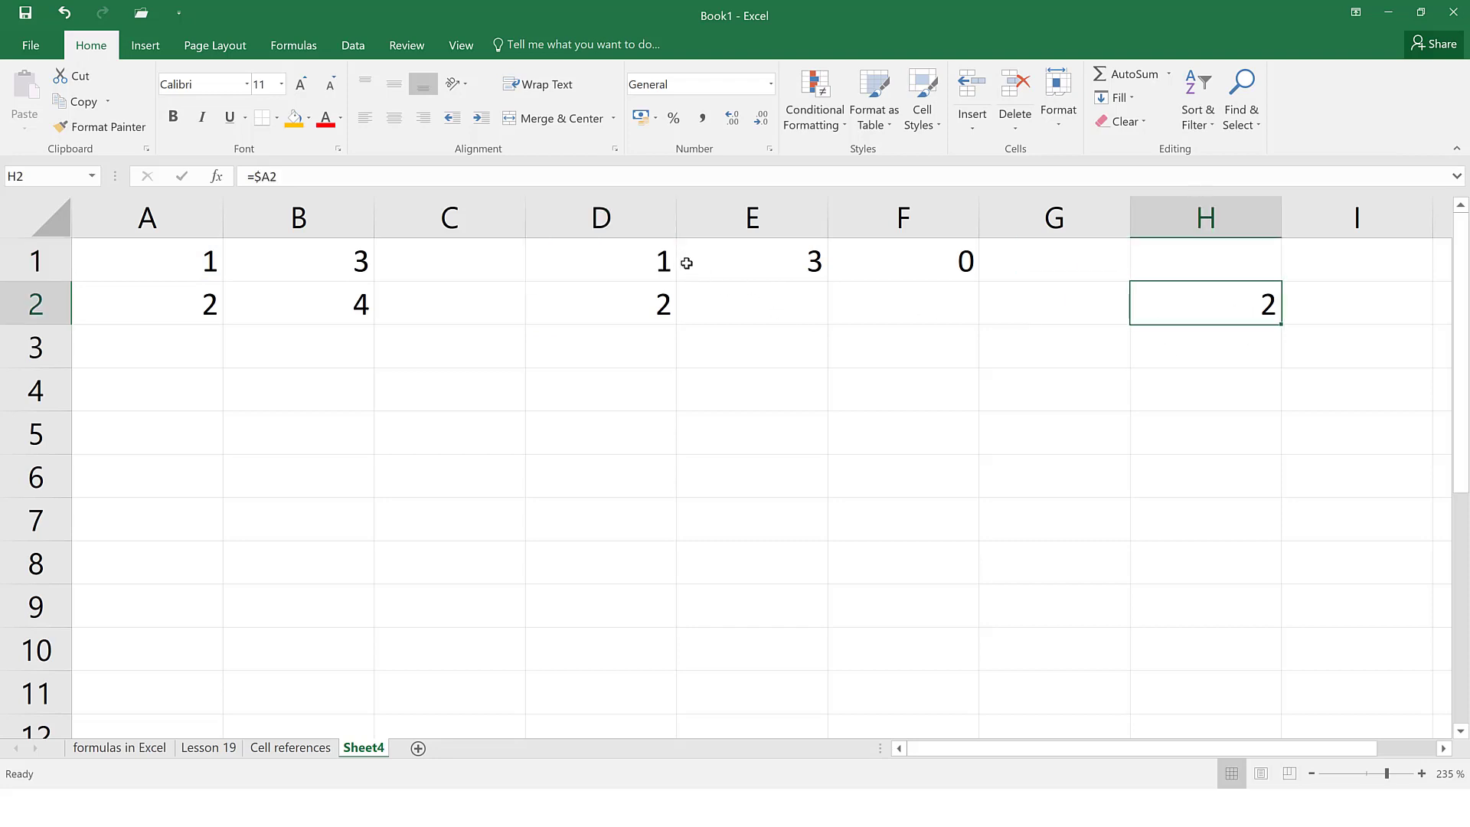
left_click(637, 265)
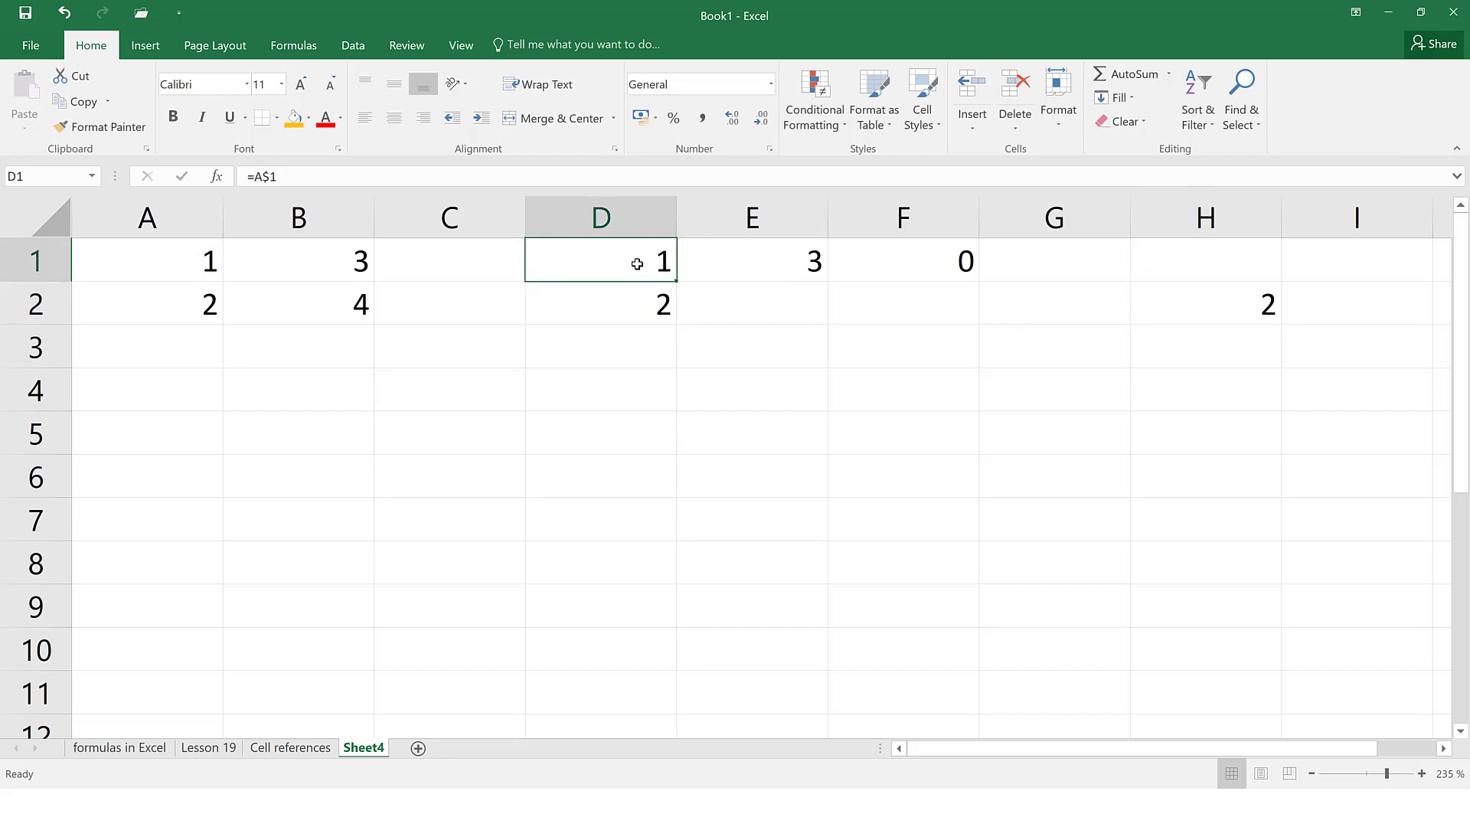
key("ctrl+c")
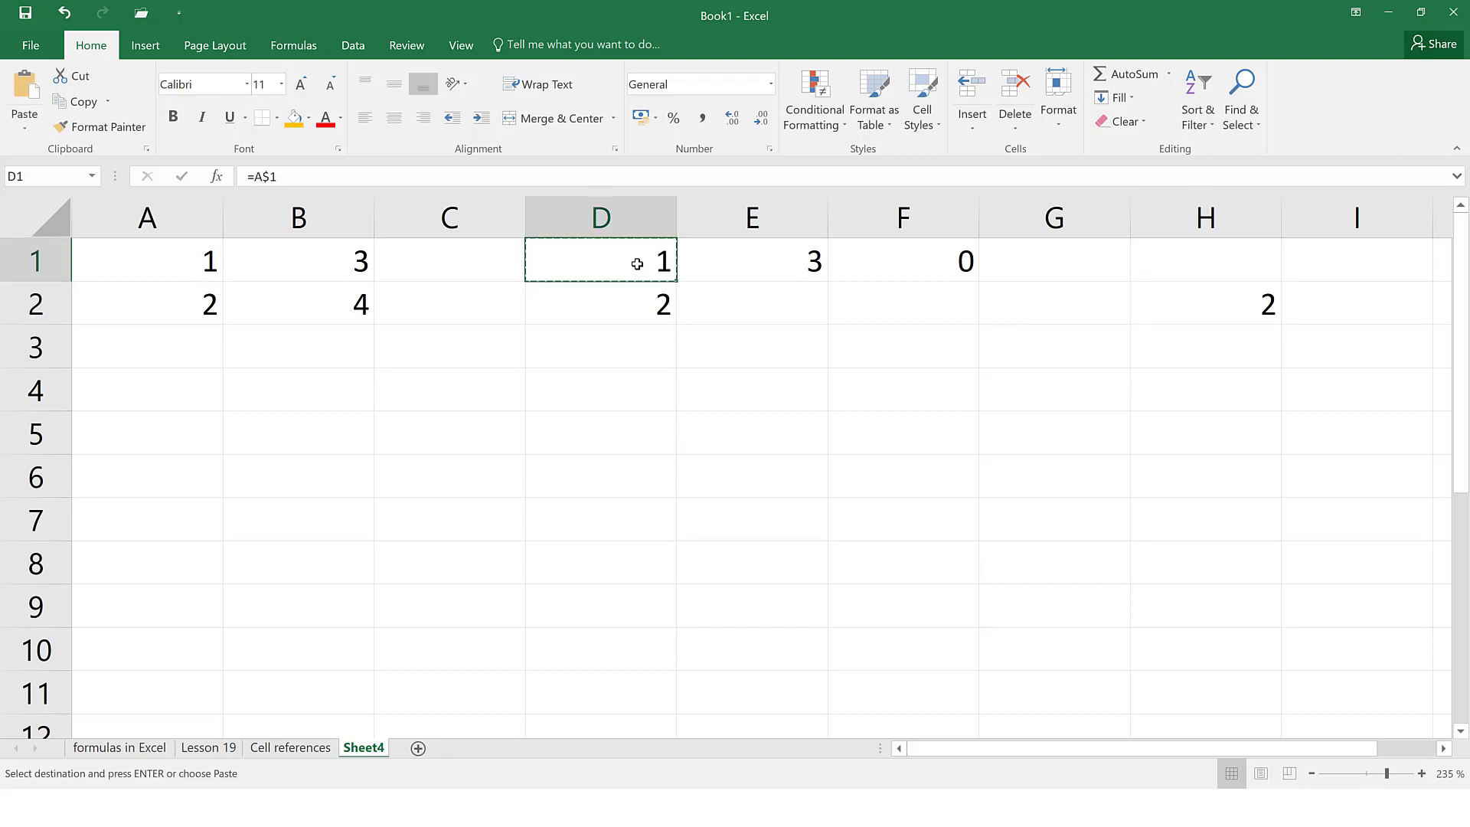
left_click(1184, 301)
key("ctrl+v")
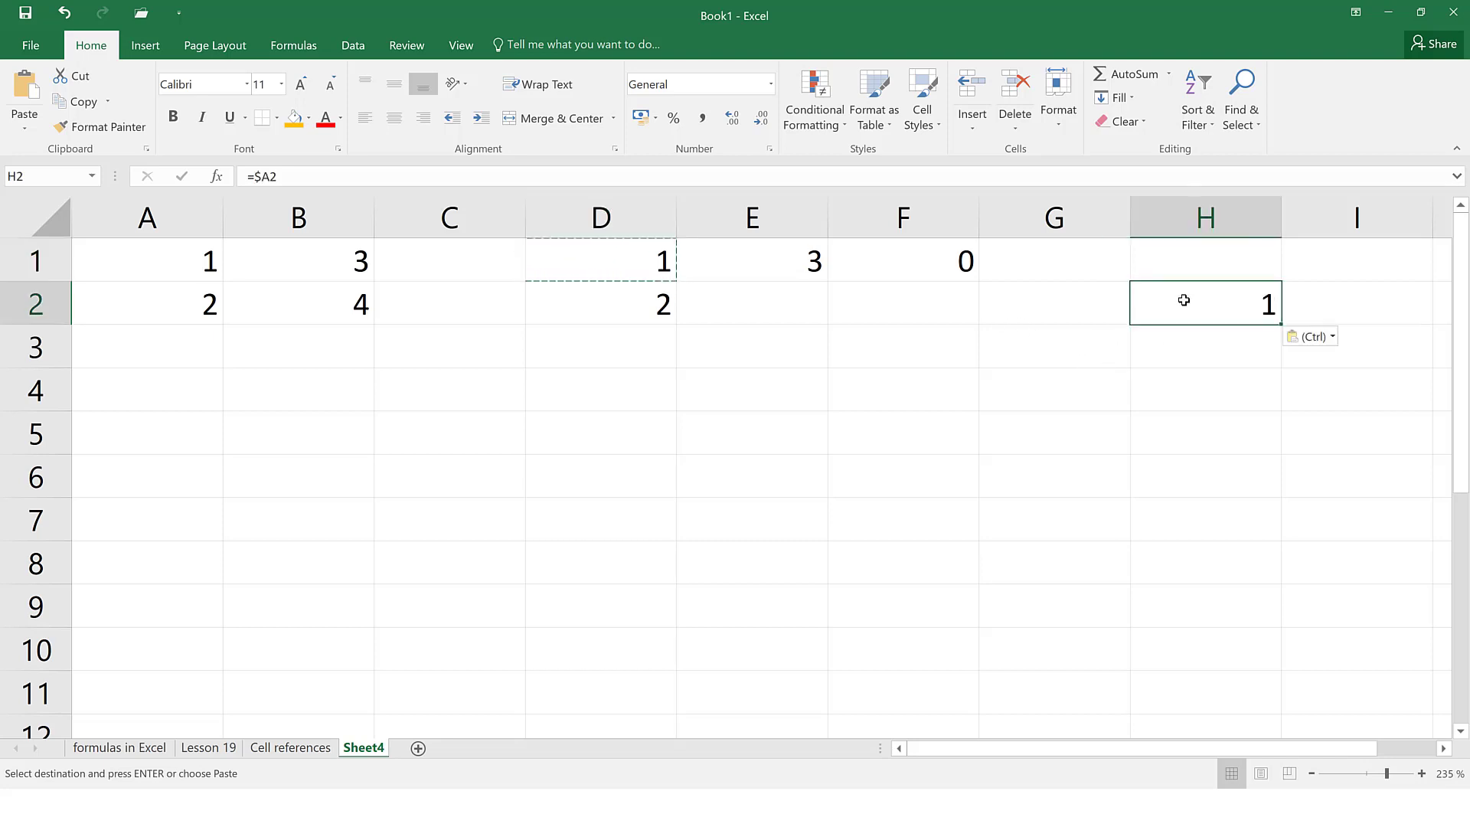
left_click(427, 178)
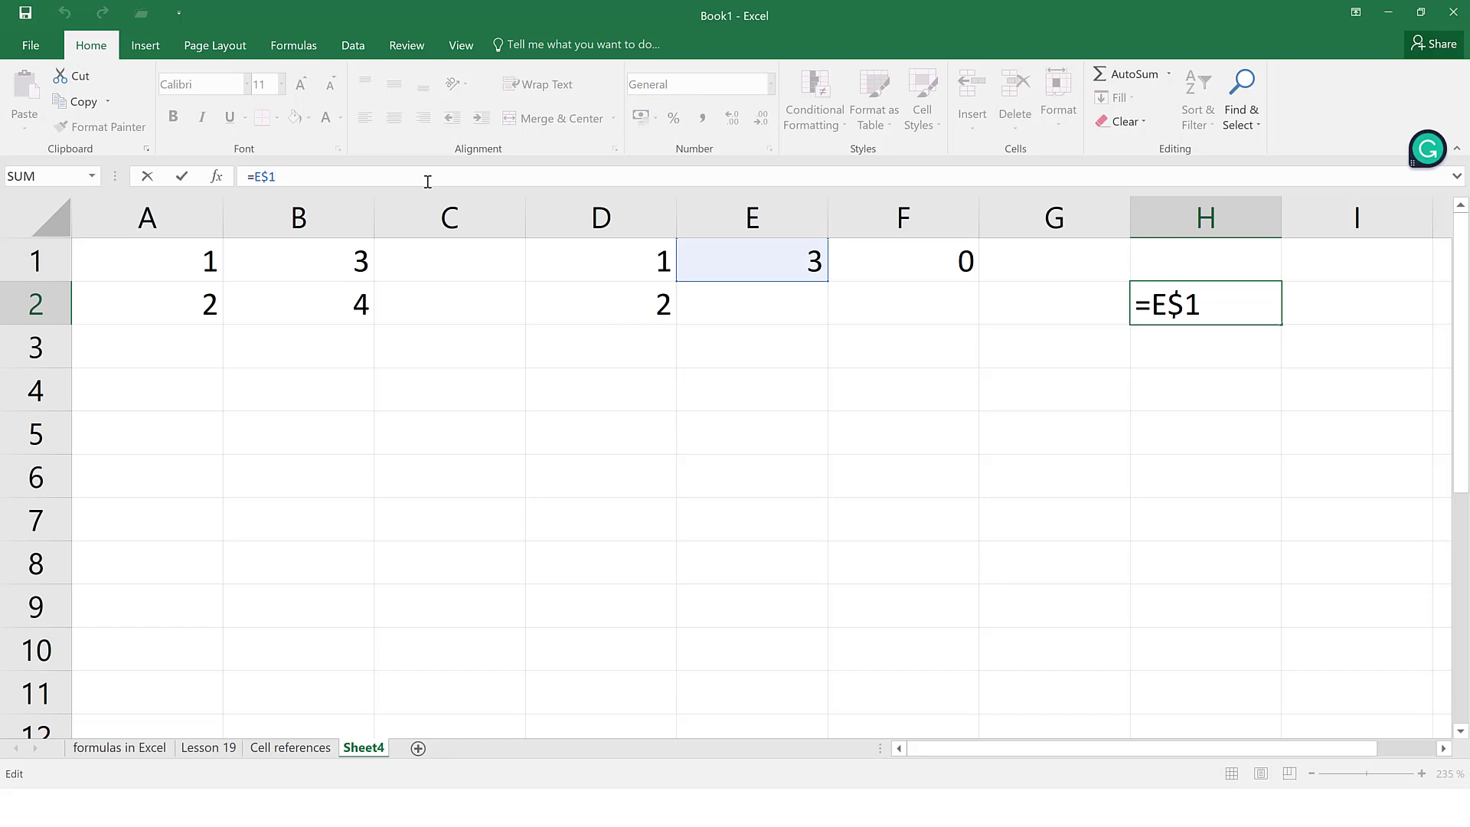
key("Return")
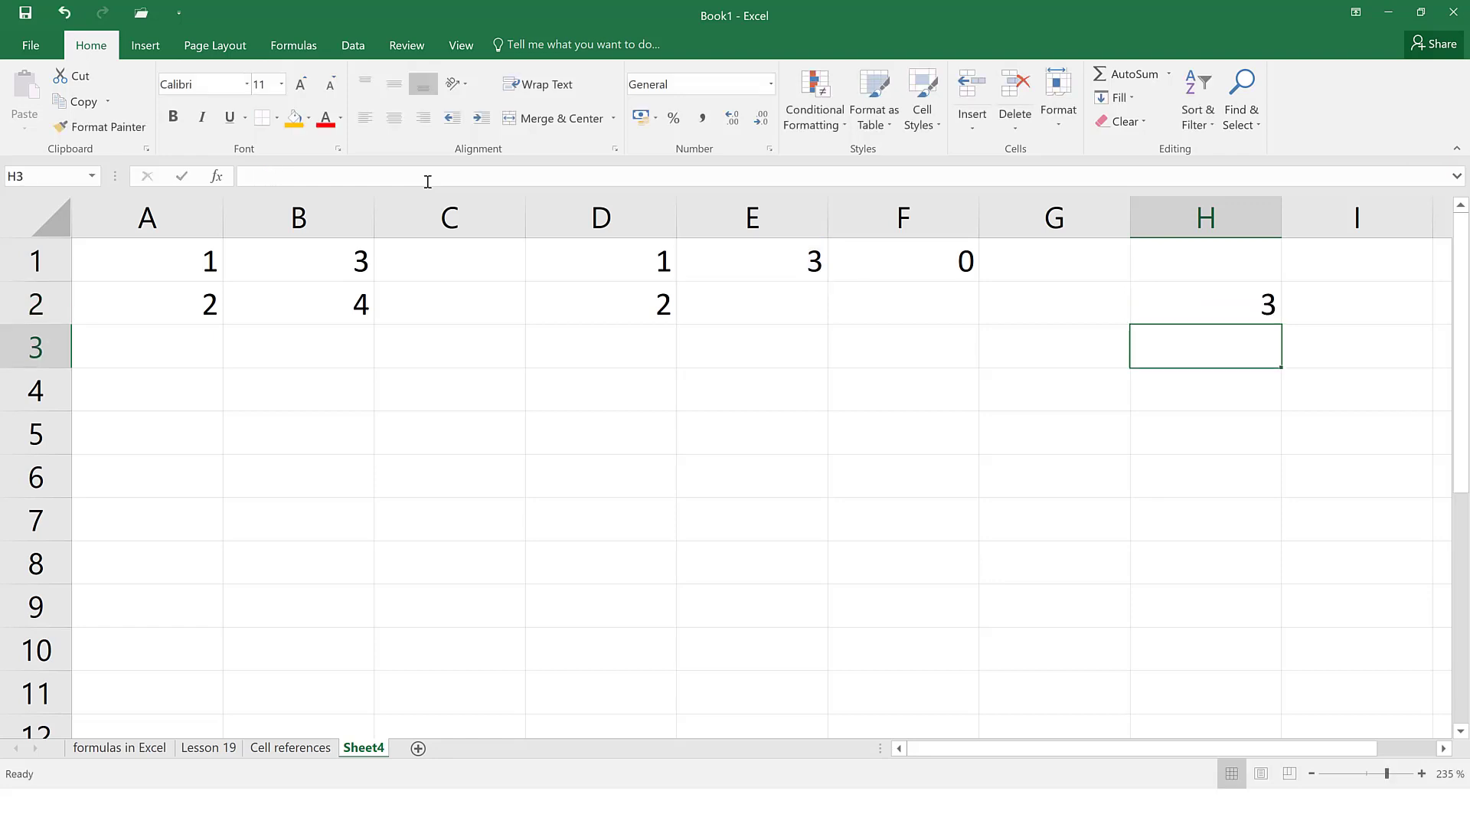
Step: Switch to the Cell references sheet and examine Item 1's cost price, cost of transportation and total unit cost cells
left_click(285, 750)
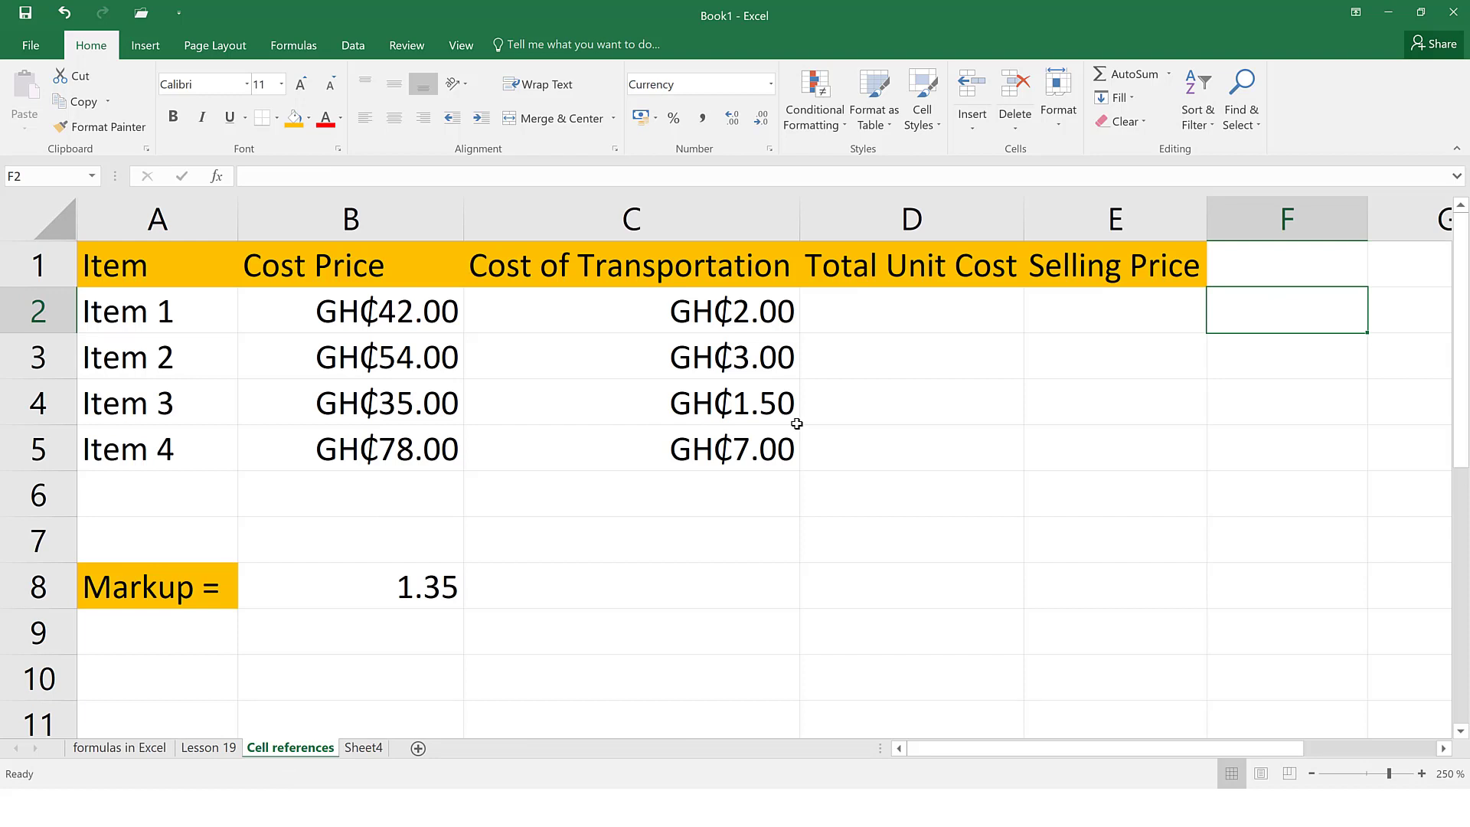
left_click(406, 319)
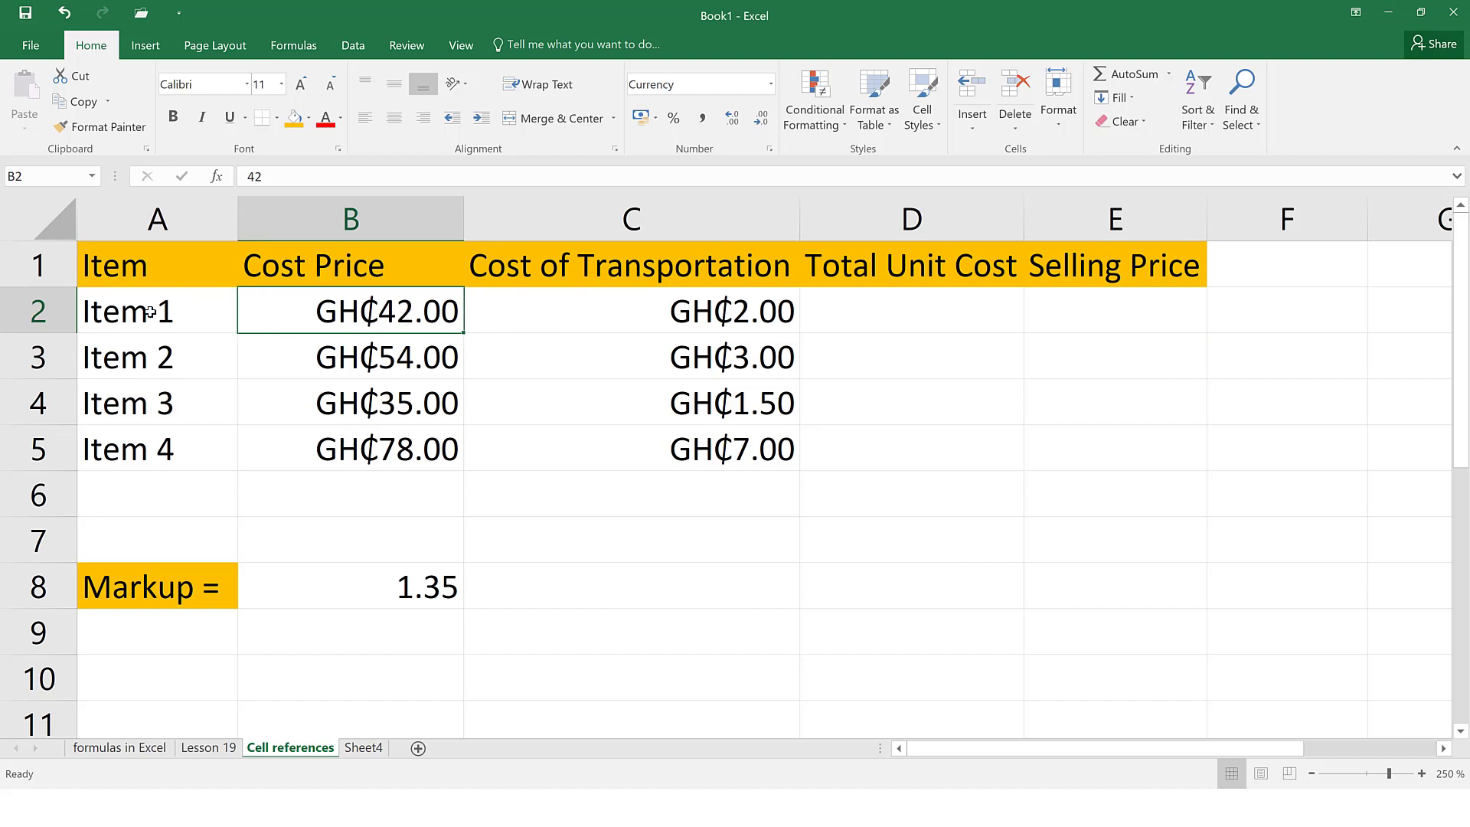
left_click(594, 306)
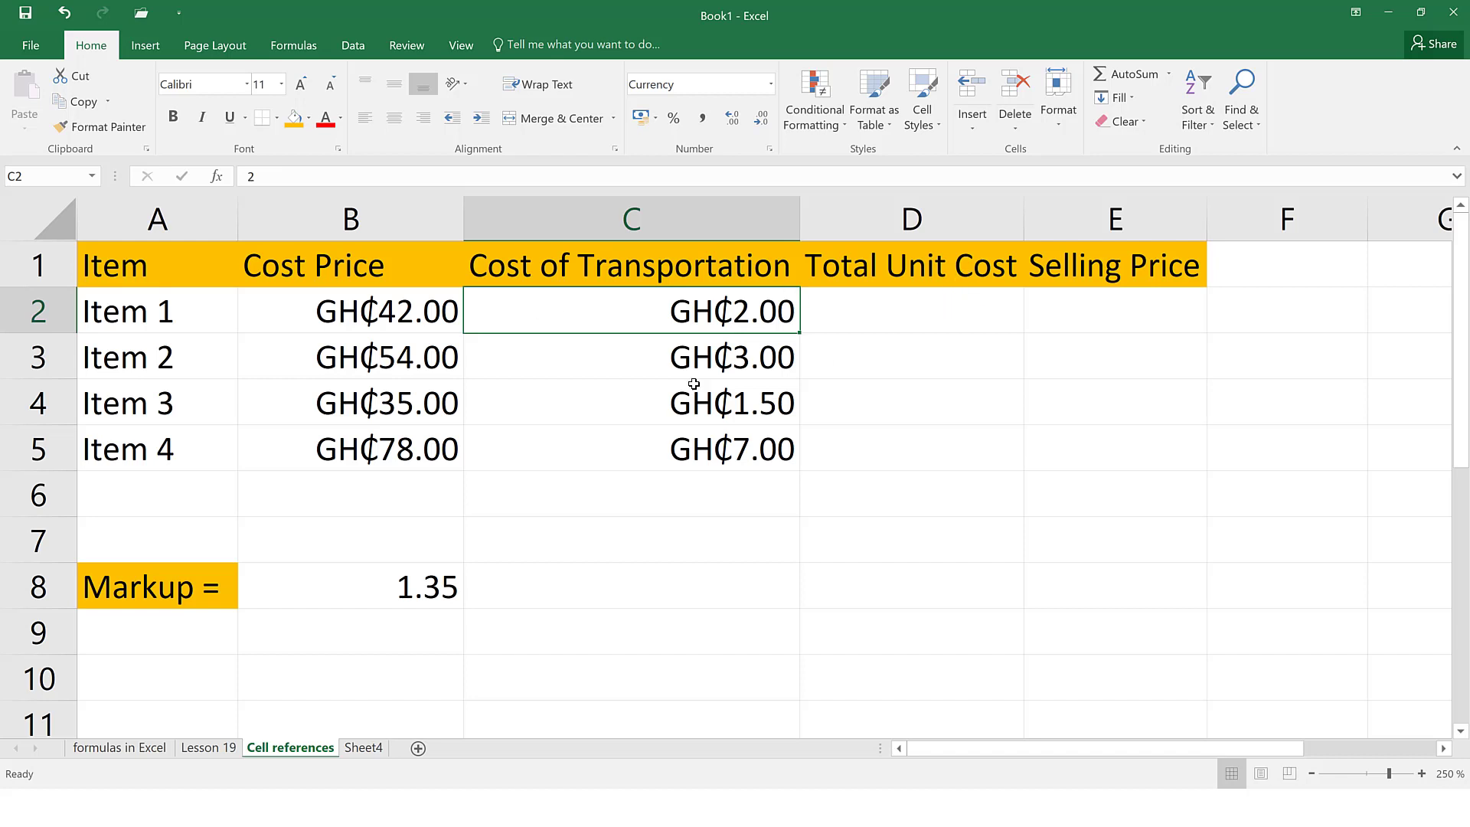
left_click(410, 318)
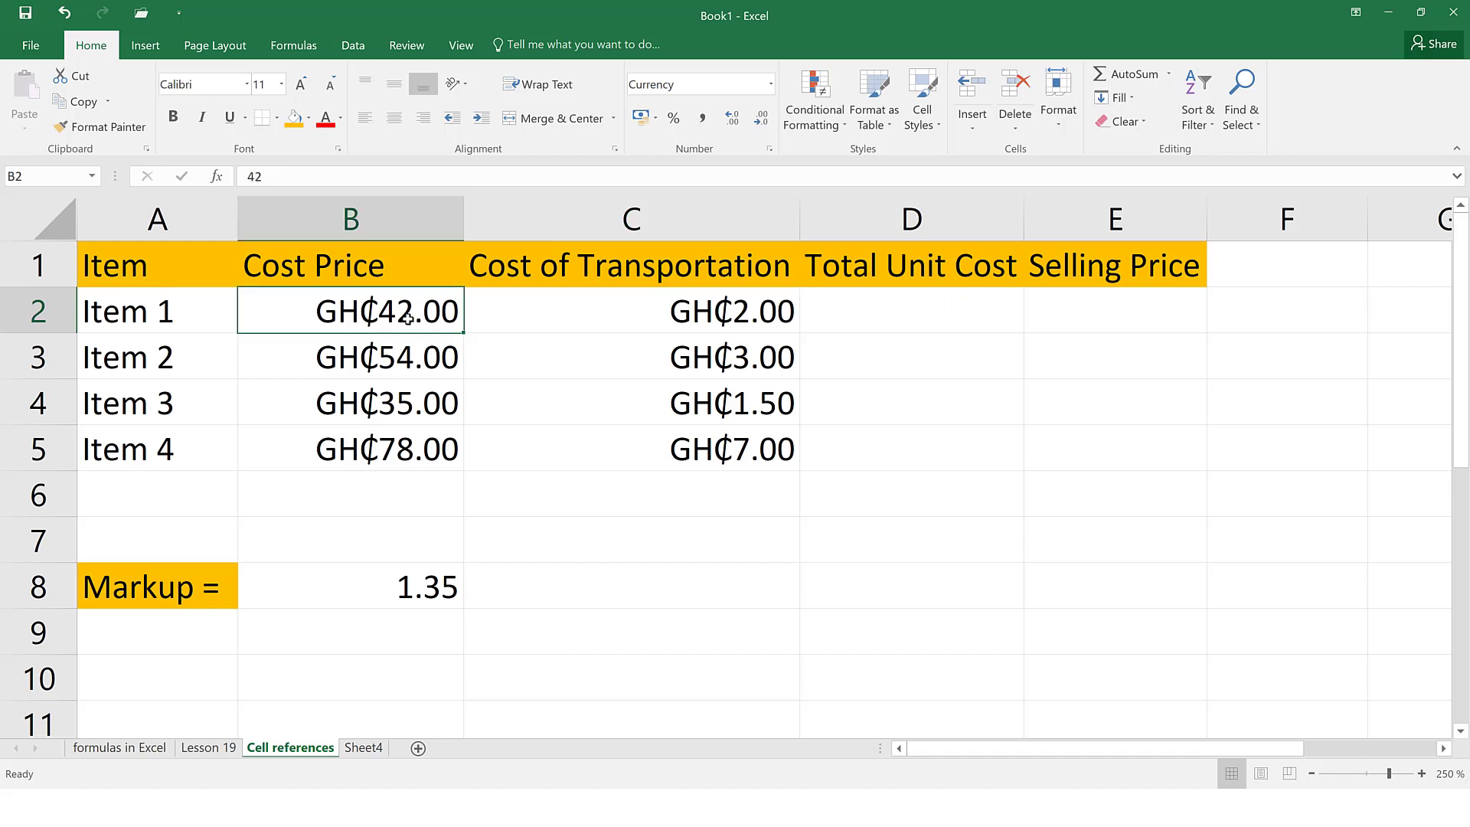
left_click(737, 325)
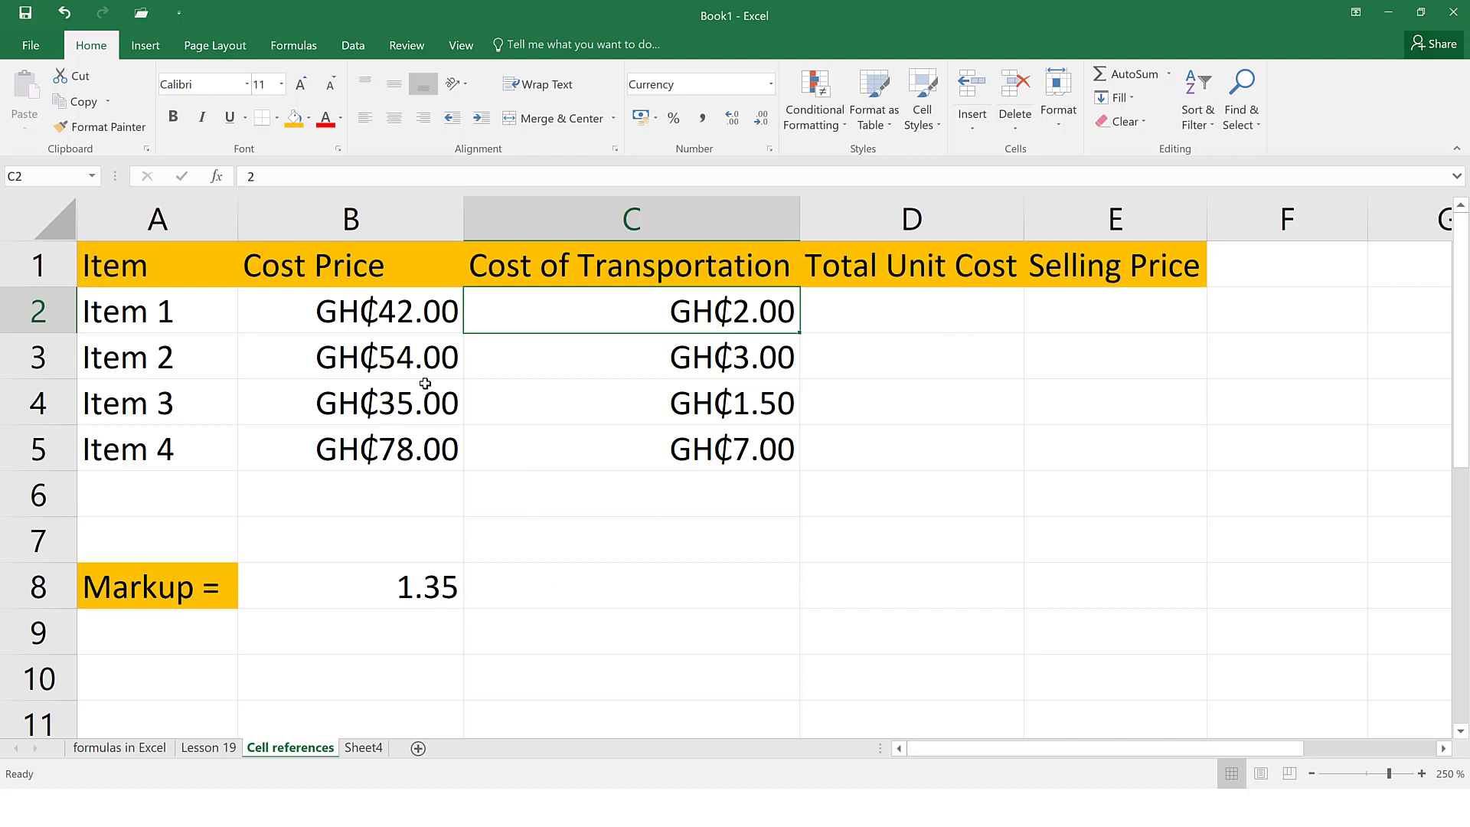
left_click(437, 320)
left_click(849, 317)
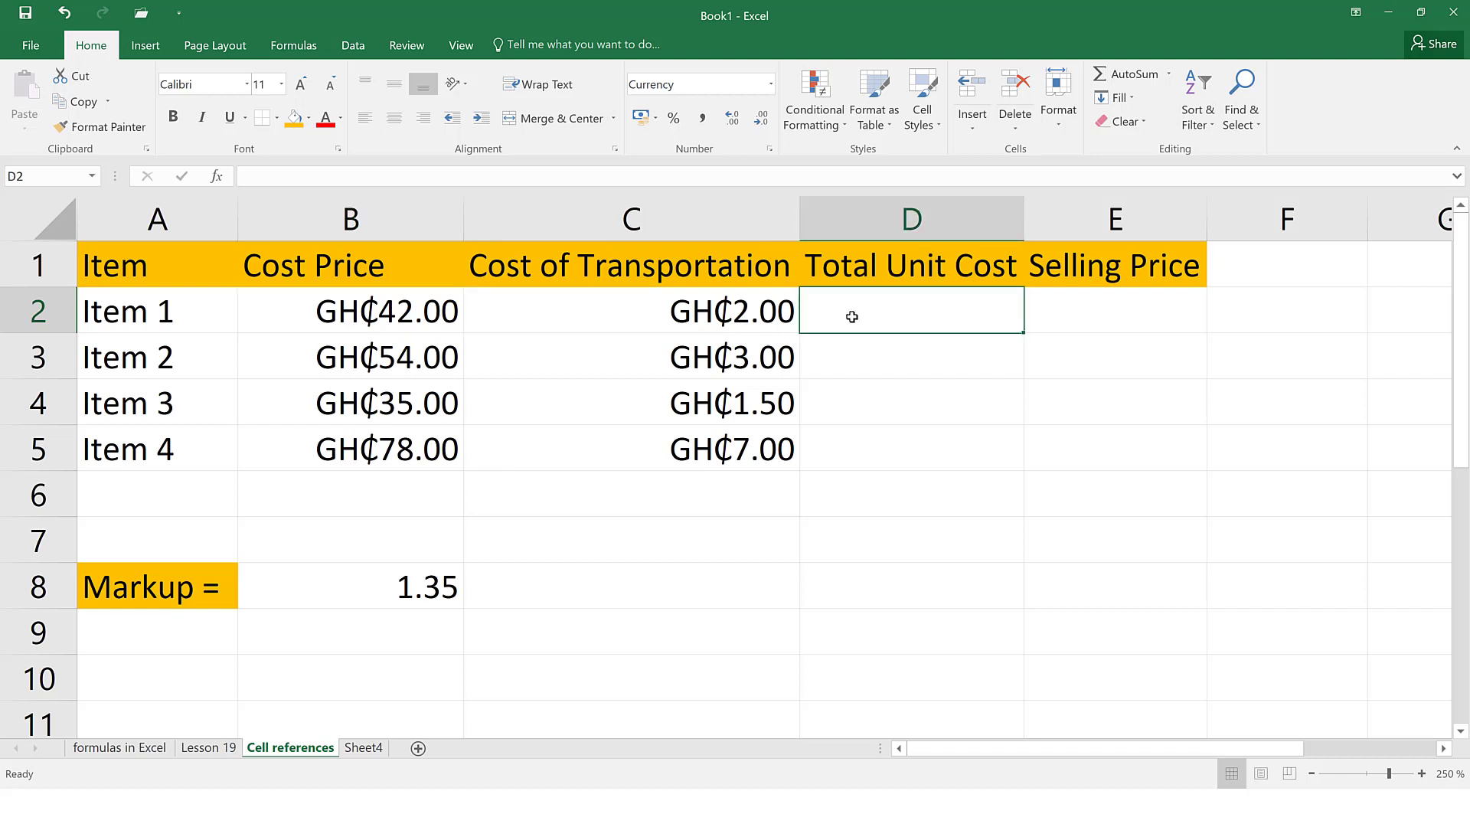
Step: Calculate Item 1's total unit cost in D2 with the formula =B2+C2
type("=")
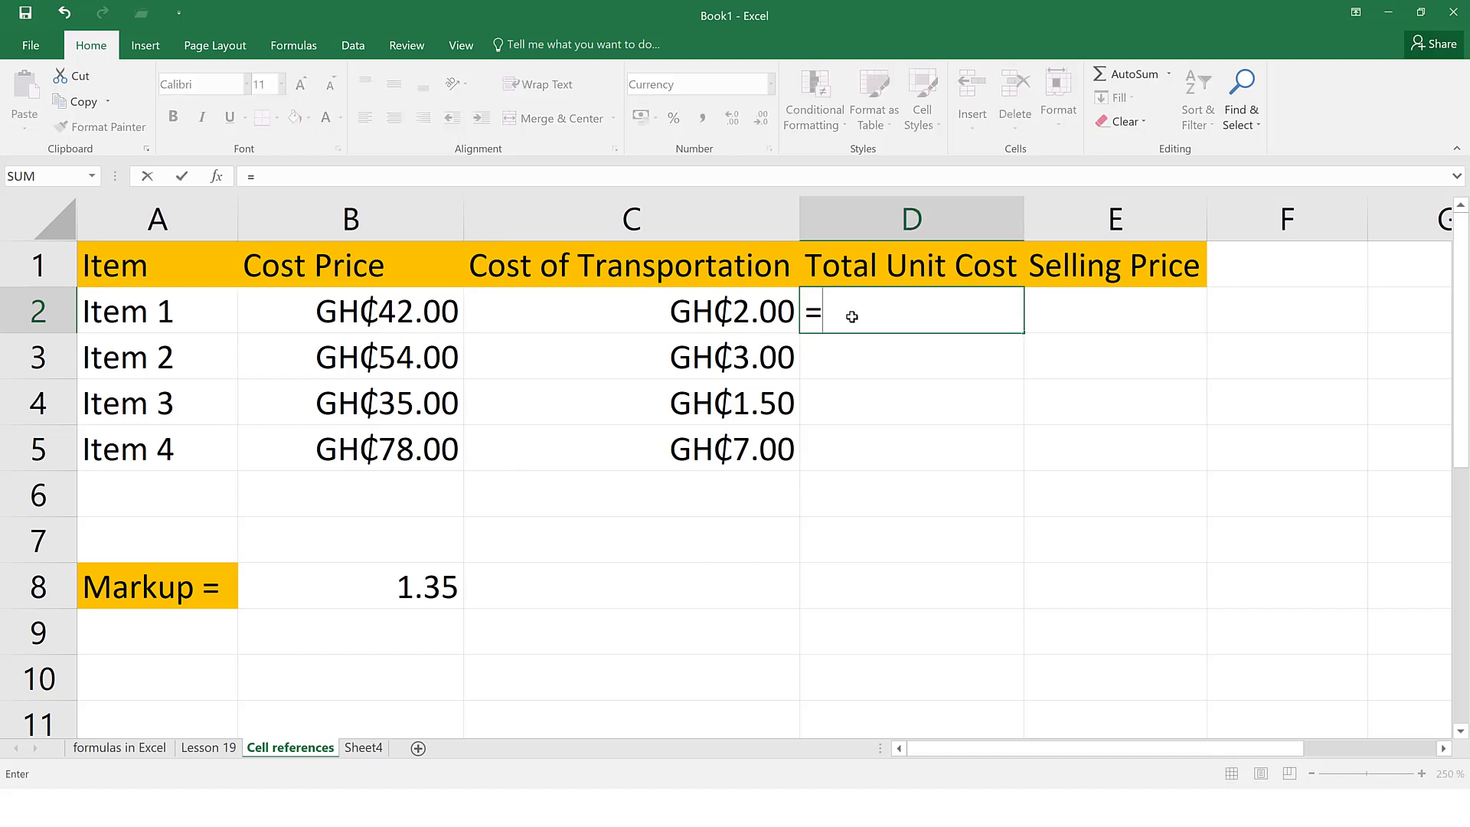
left_click(416, 322)
type("+")
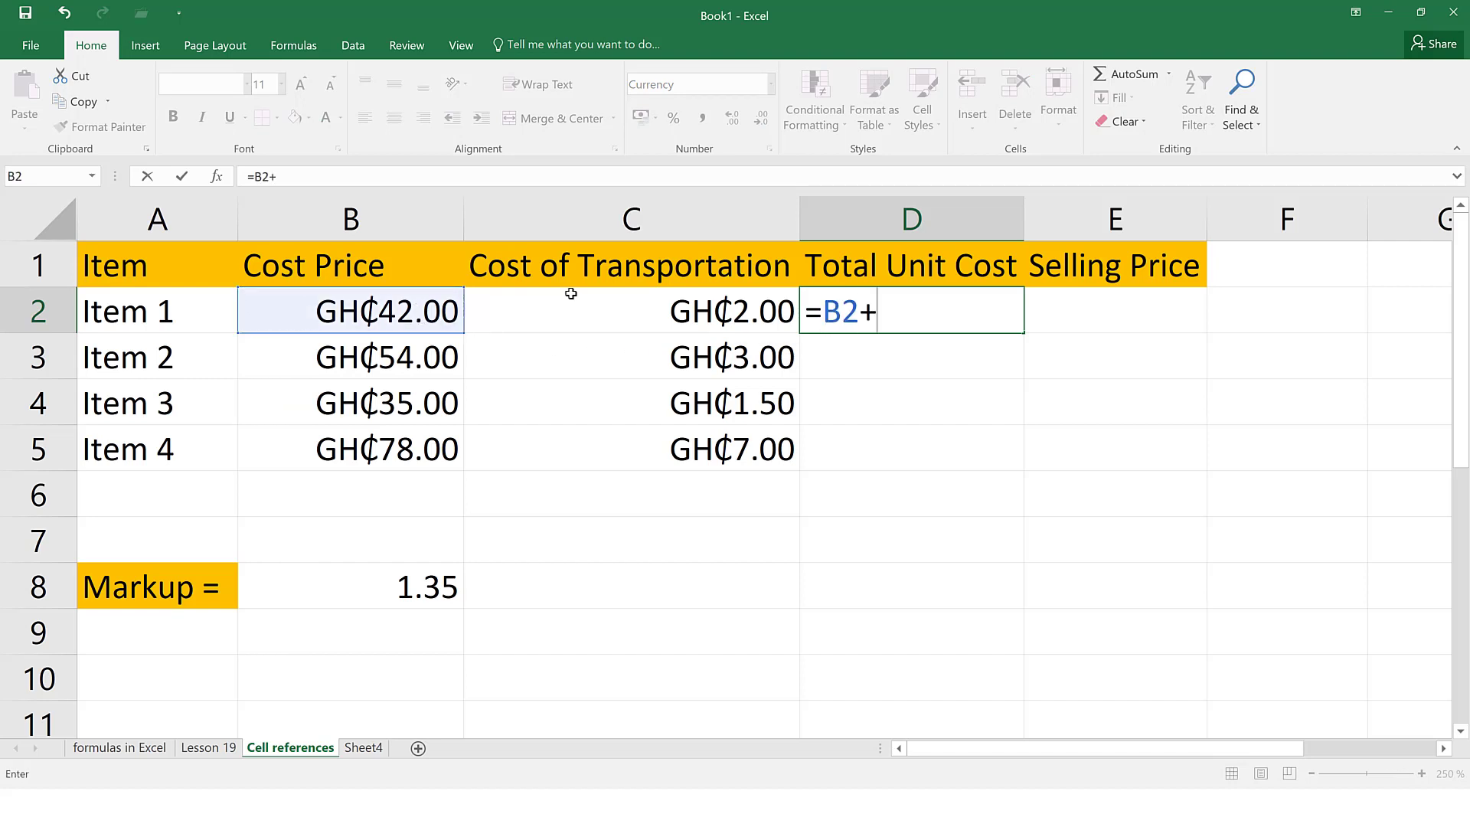
left_click(674, 308)
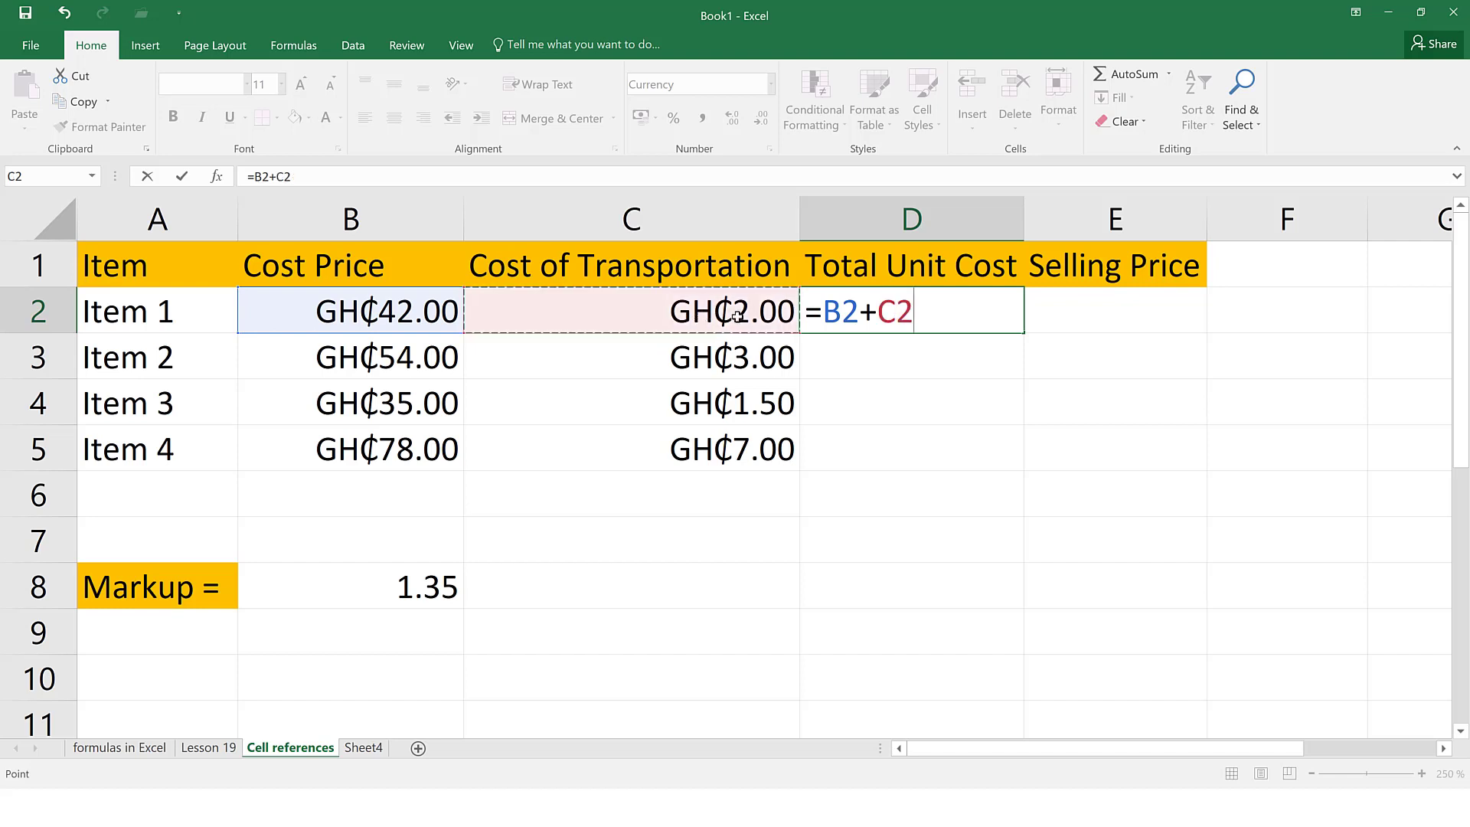
key("Return")
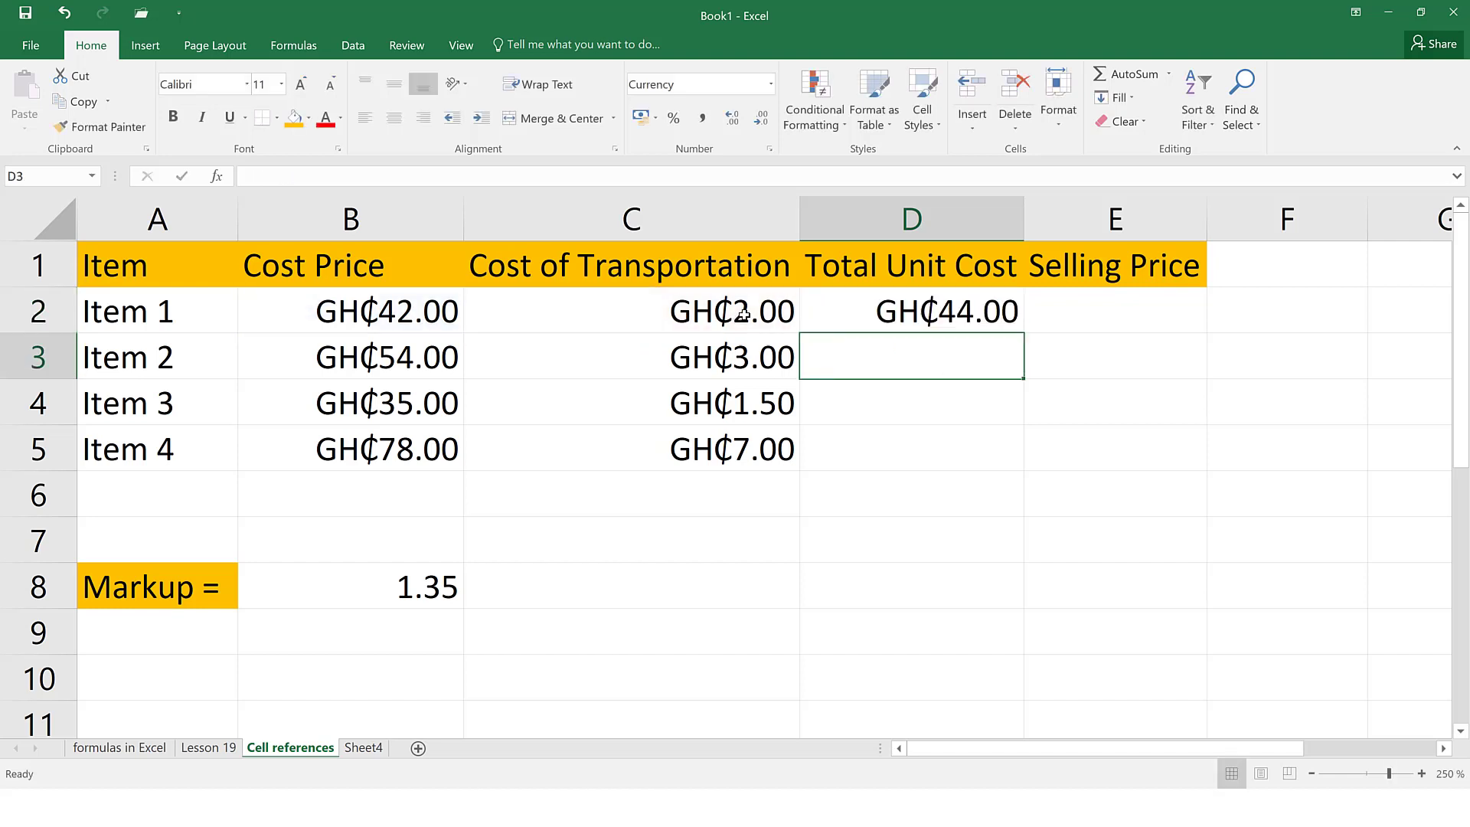
Step: Copy the total unit cost formula from D2 to D3 and compare the cell references in both formulas
left_click(969, 320)
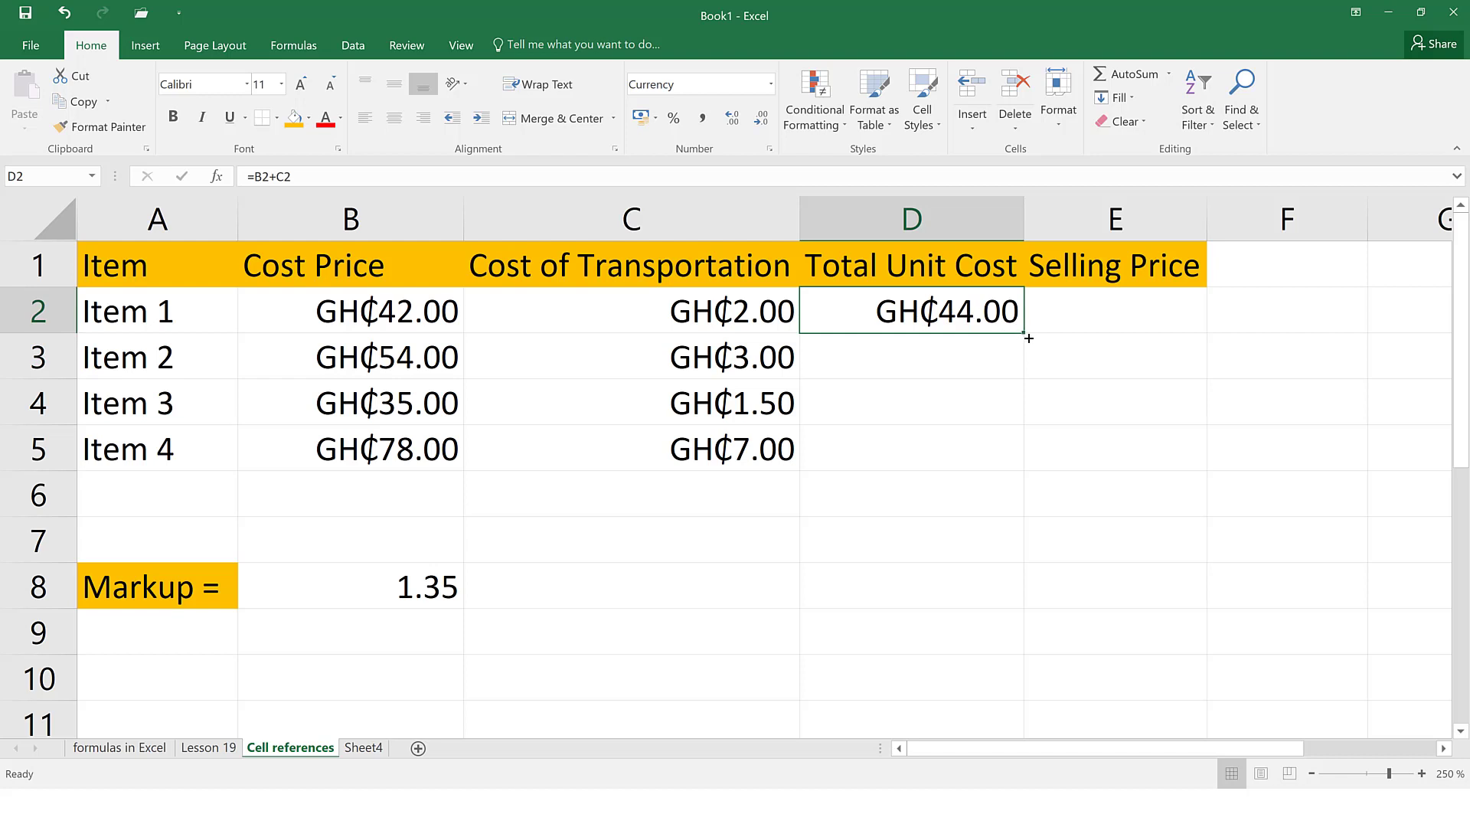
key("ctrl+c")
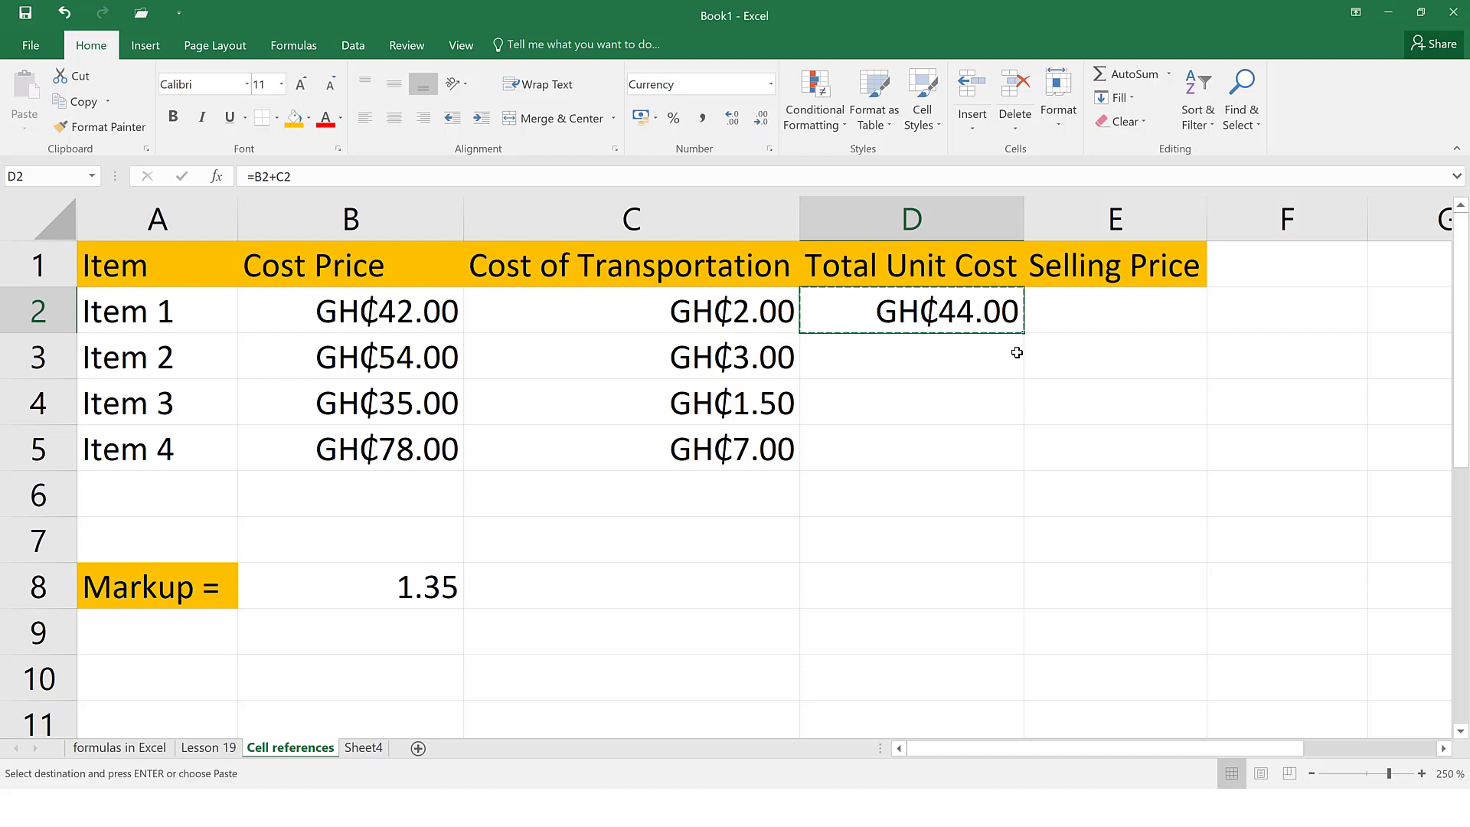
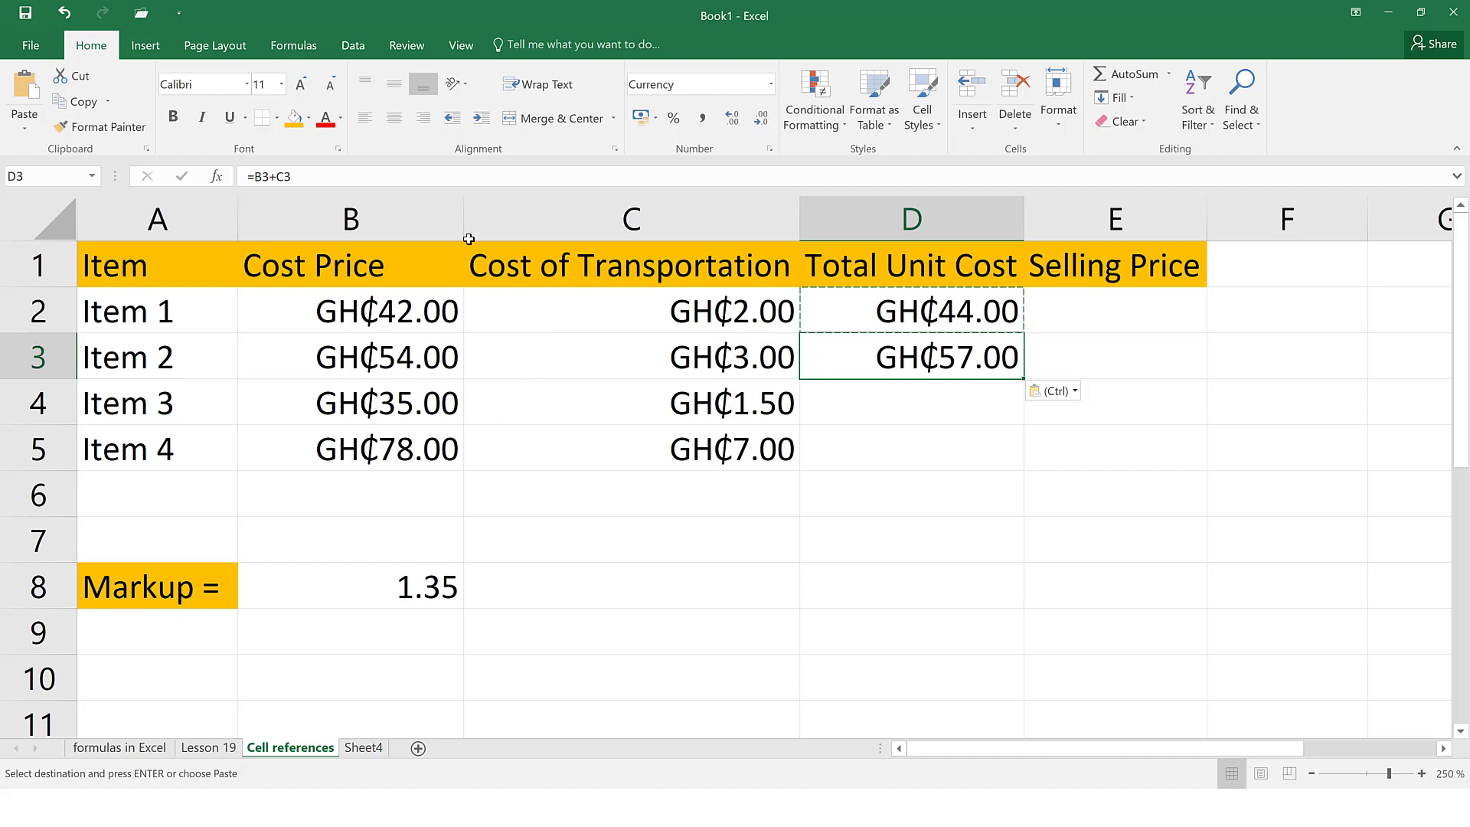
left_click(455, 176)
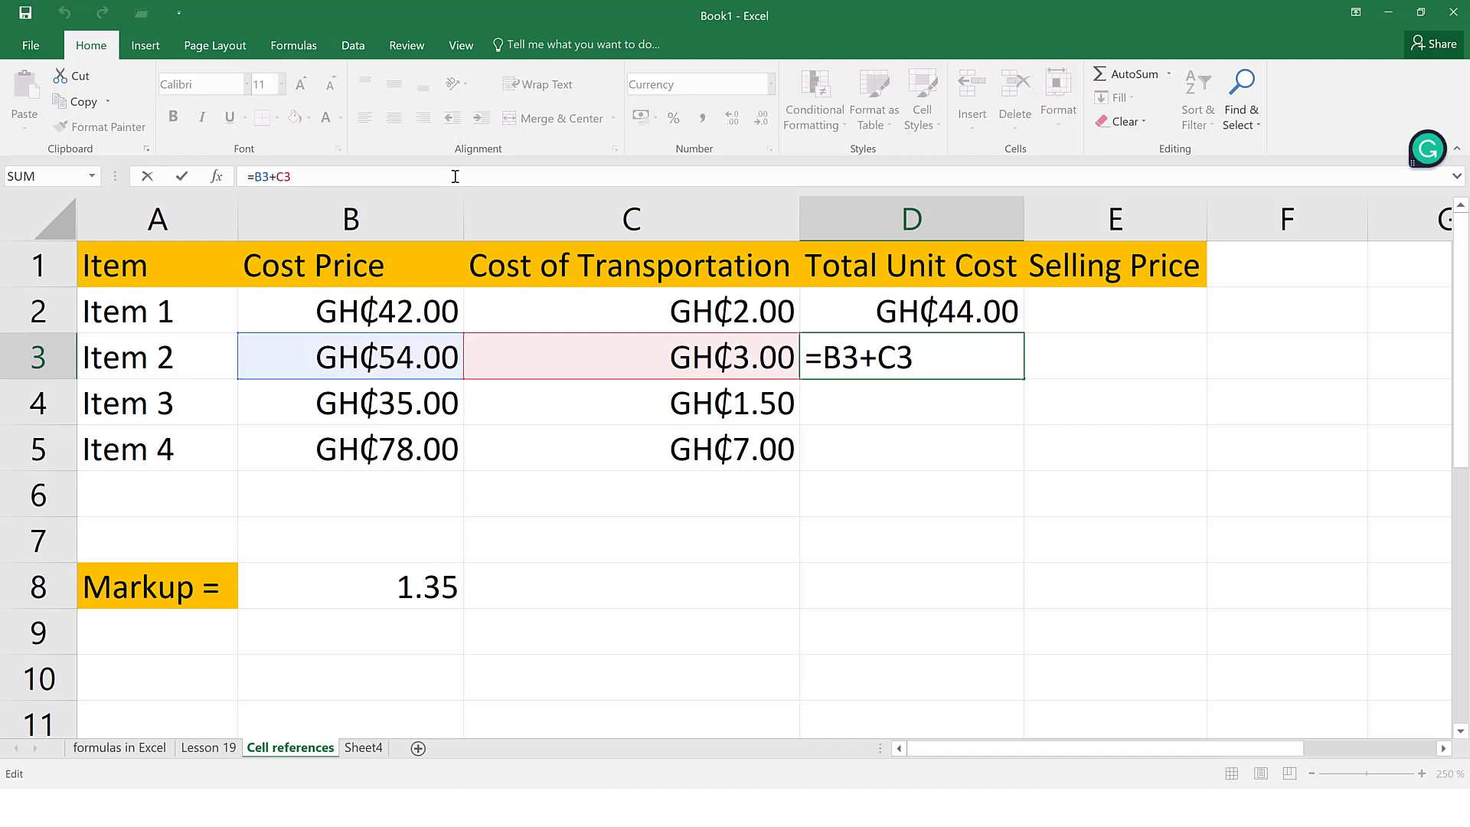
left_click(886, 312)
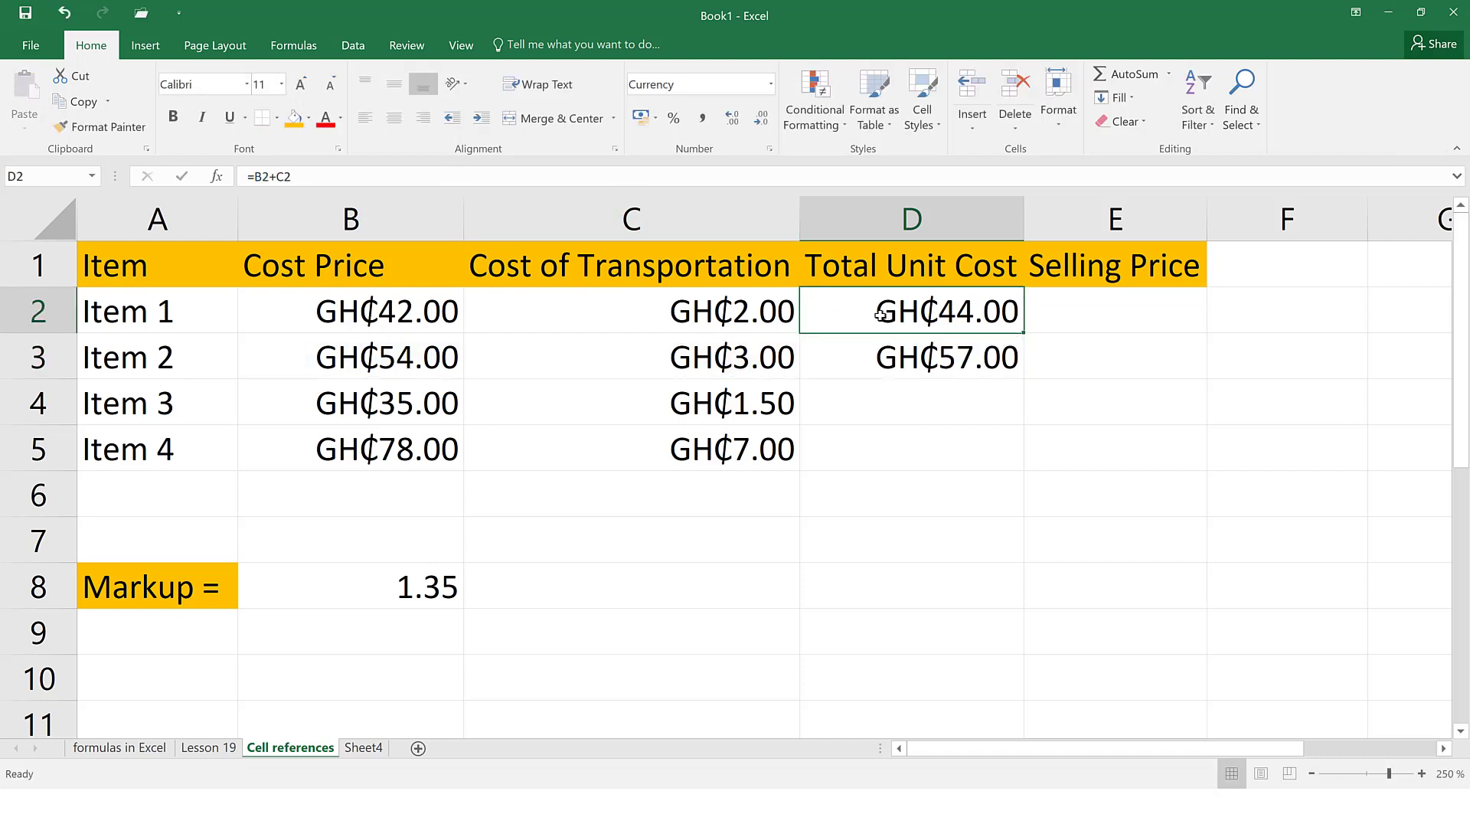
left_click(588, 176)
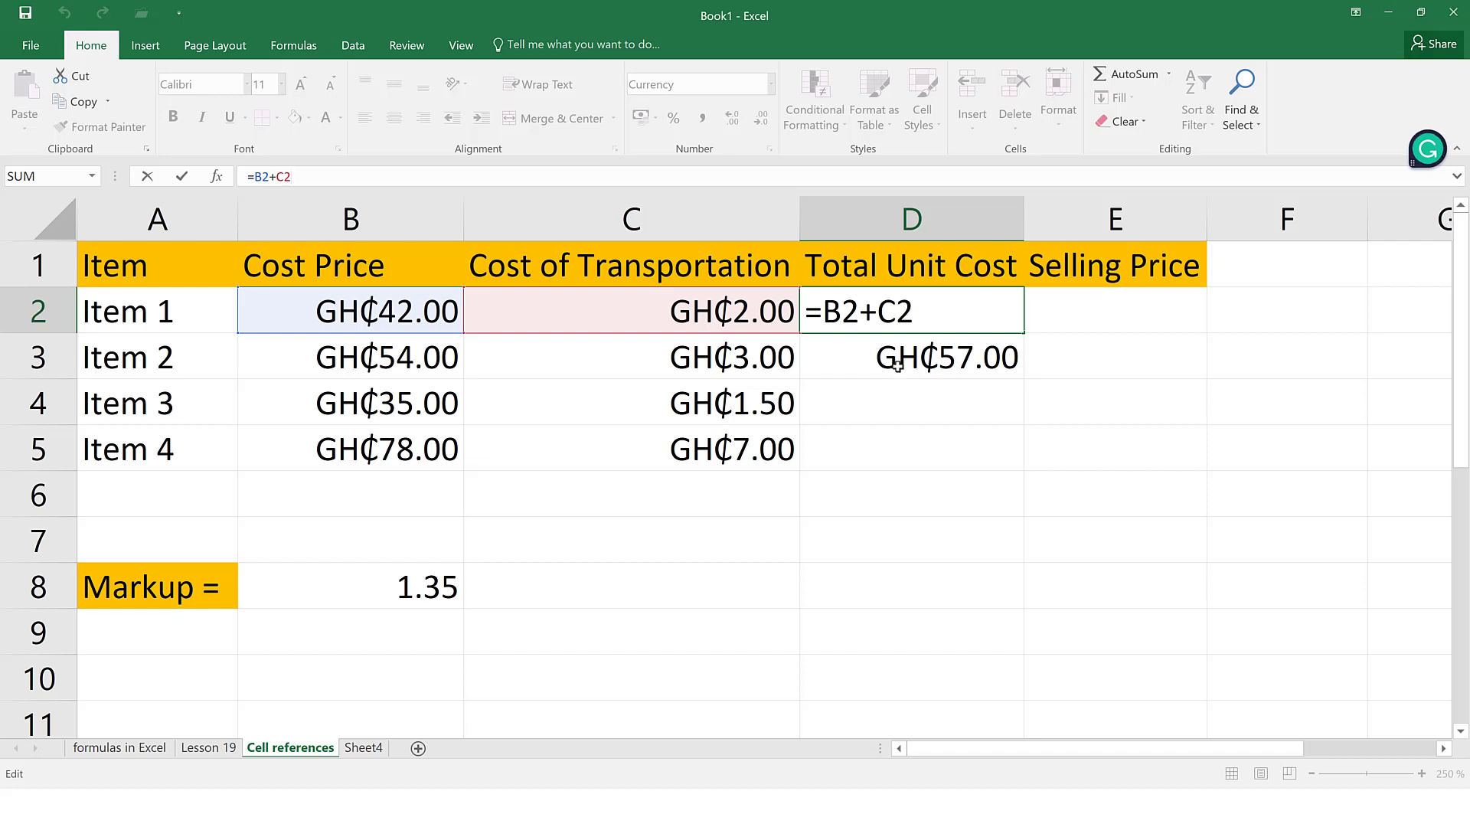
key("Return")
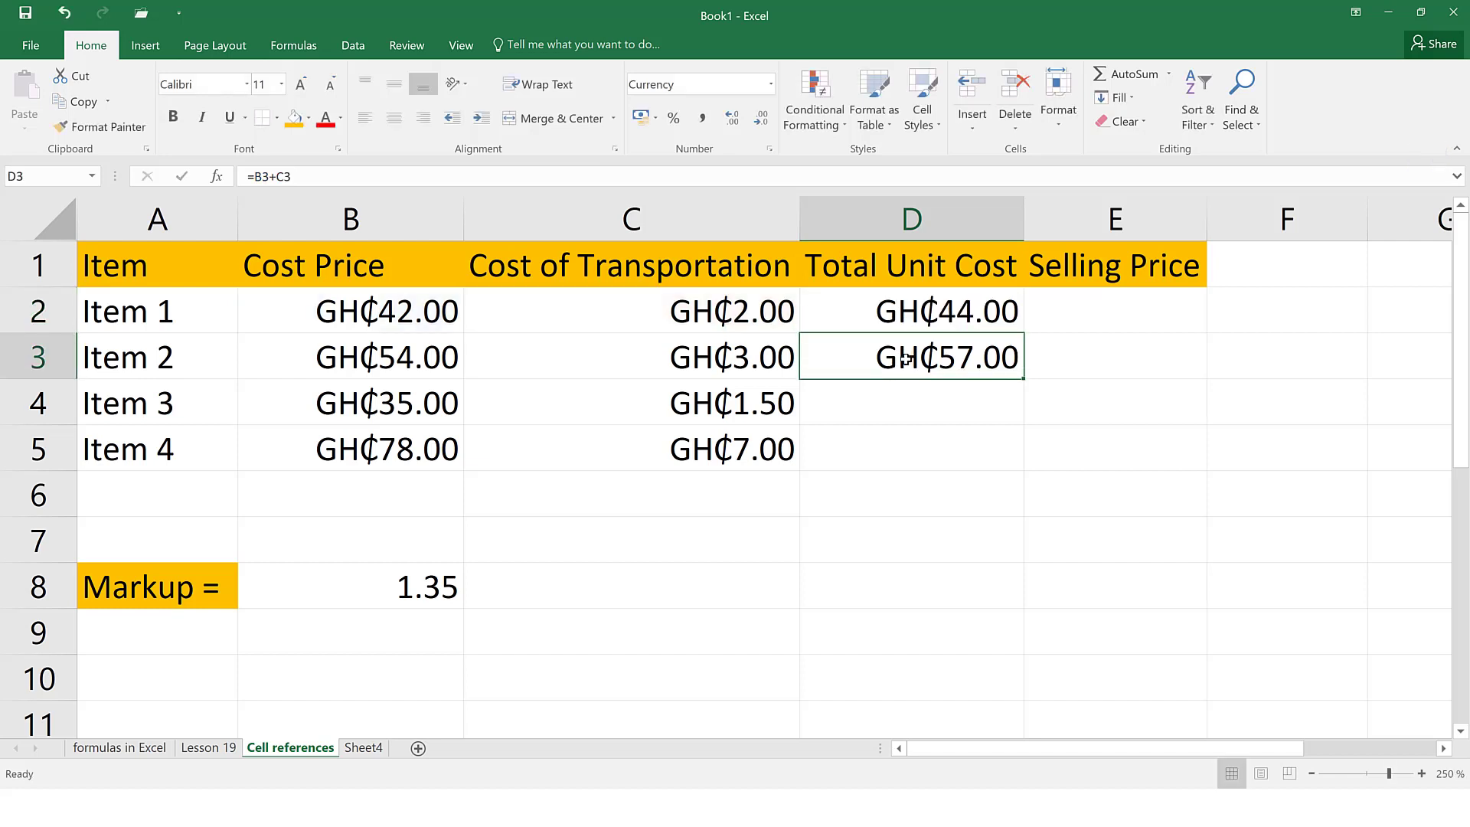
left_click(658, 175)
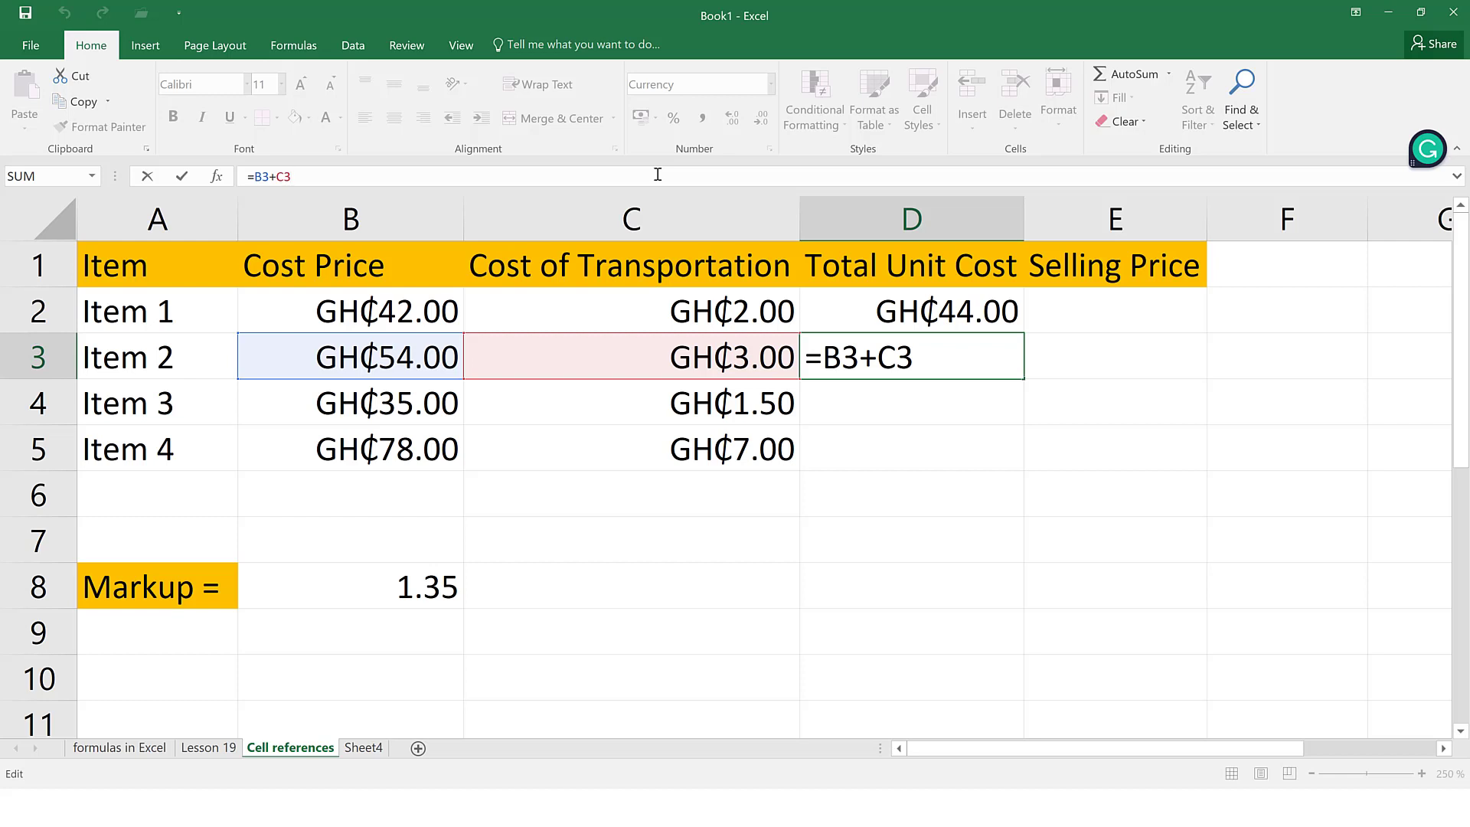
Step: Fill the total unit cost formula from D3 down to D5 and check the references for Item 3 and Item 4
left_click(935, 406)
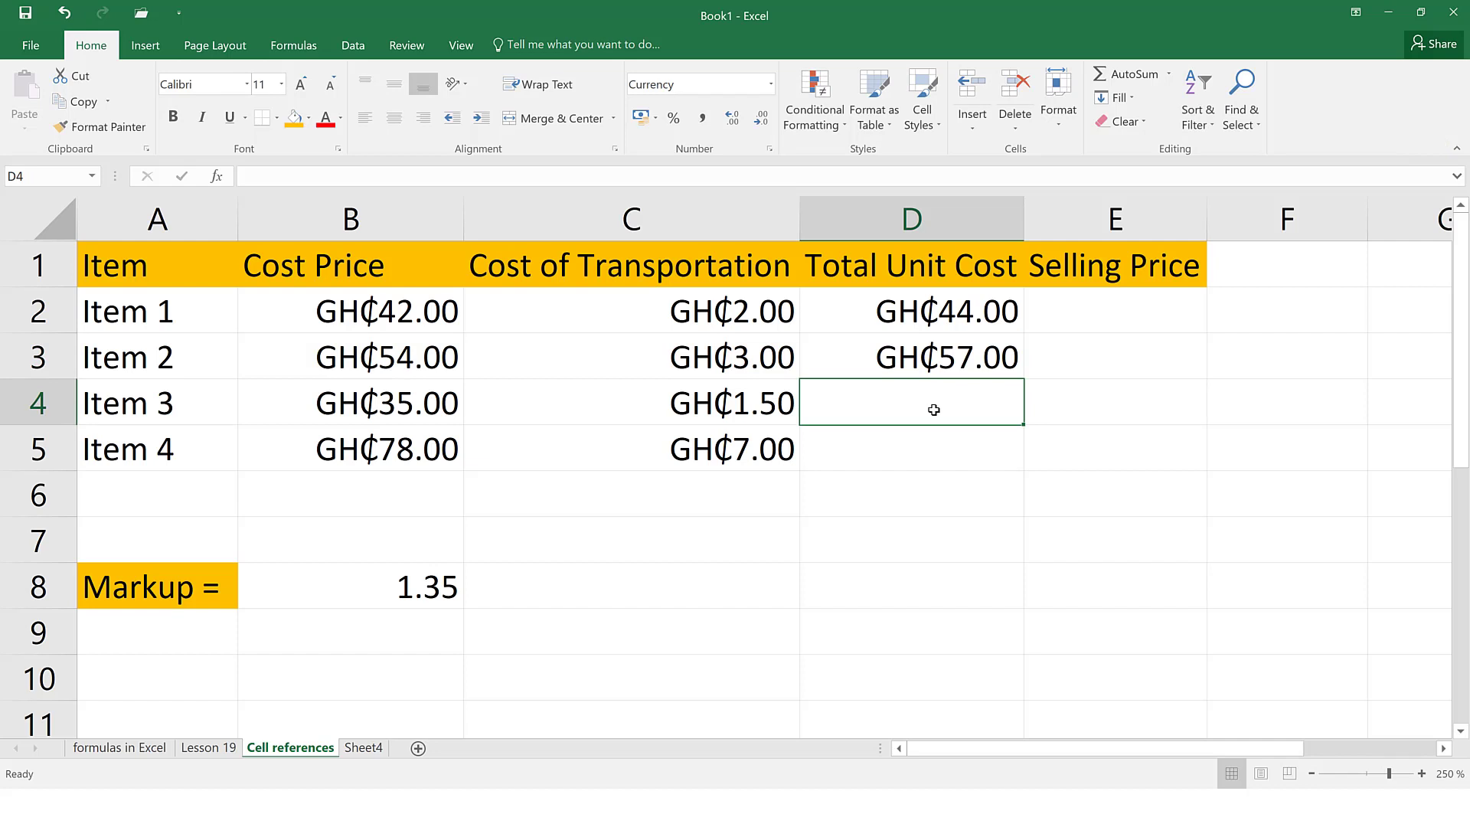
left_click(920, 451)
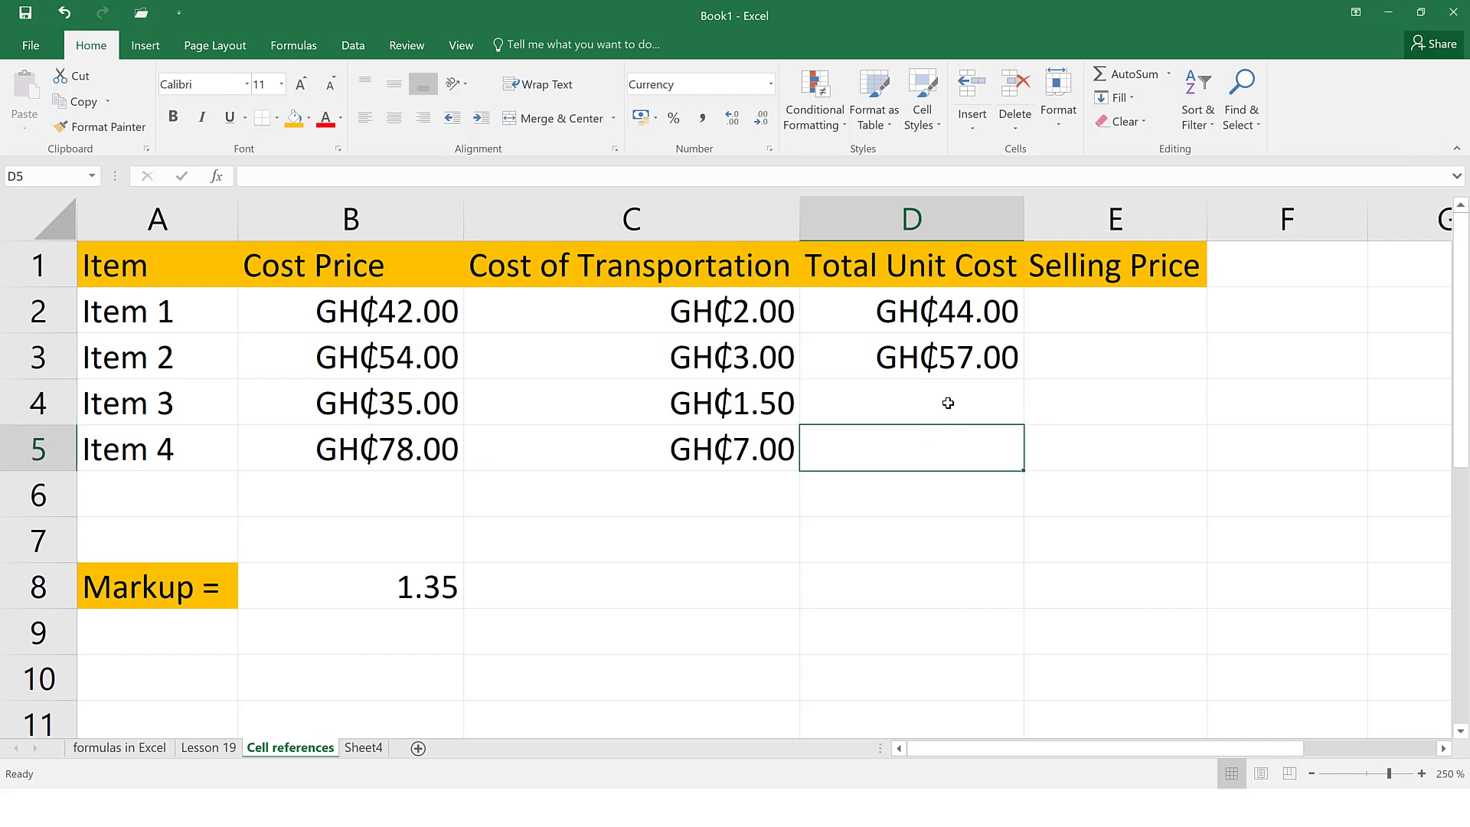
left_click(972, 342)
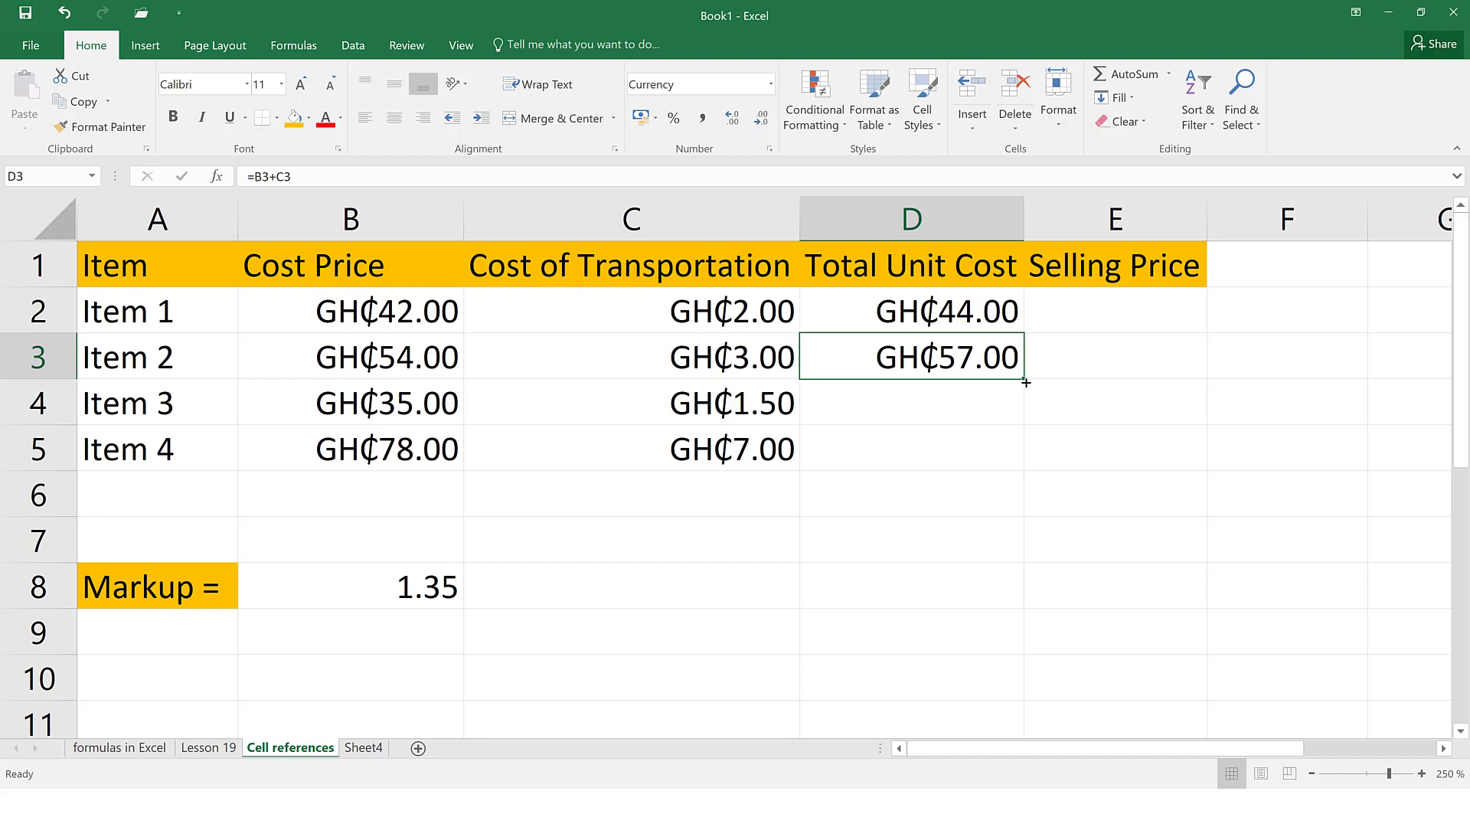
left_click_drag(1025, 378, 1028, 454)
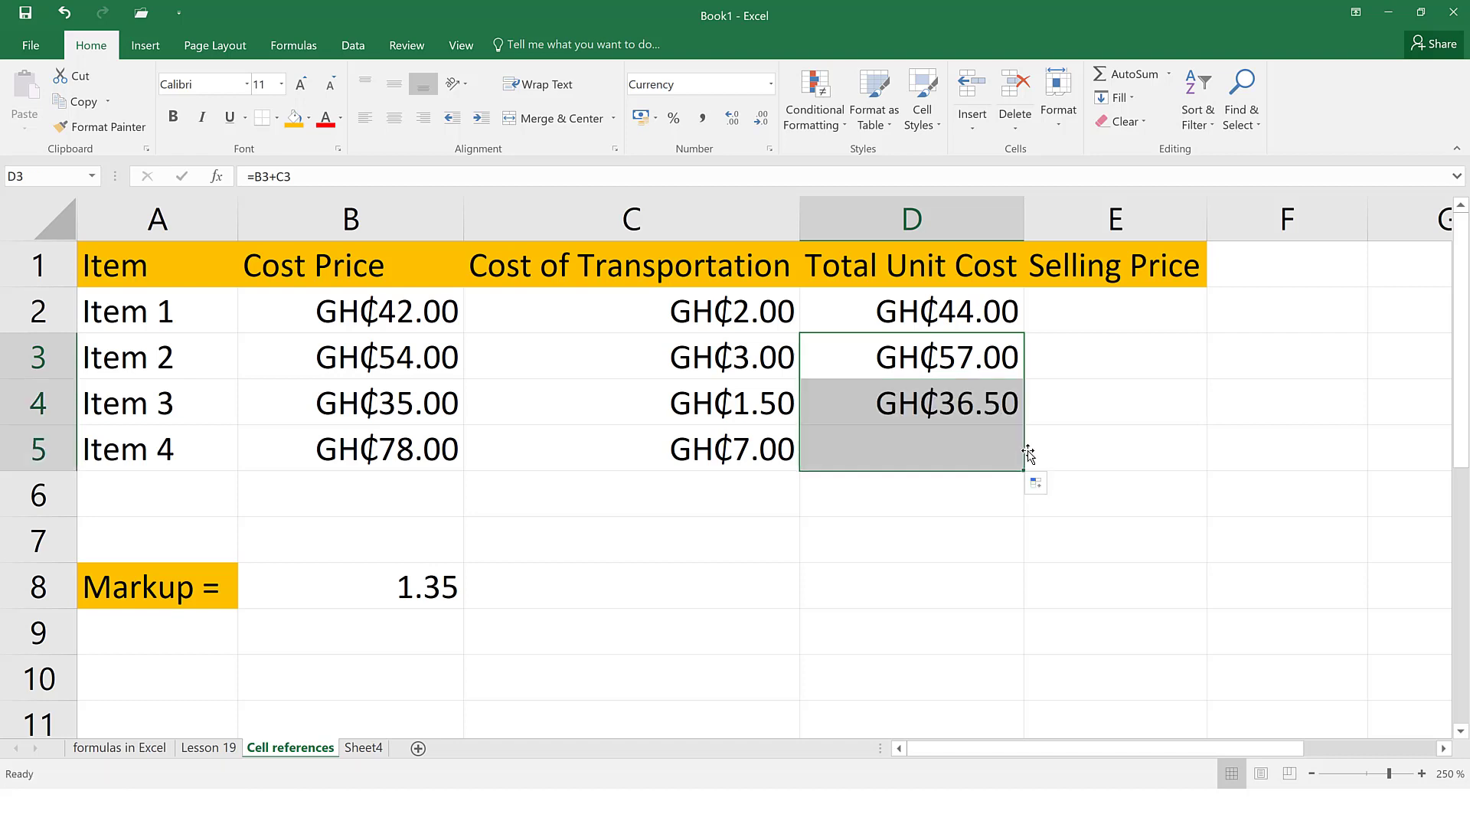
left_click(871, 420)
key("F2")
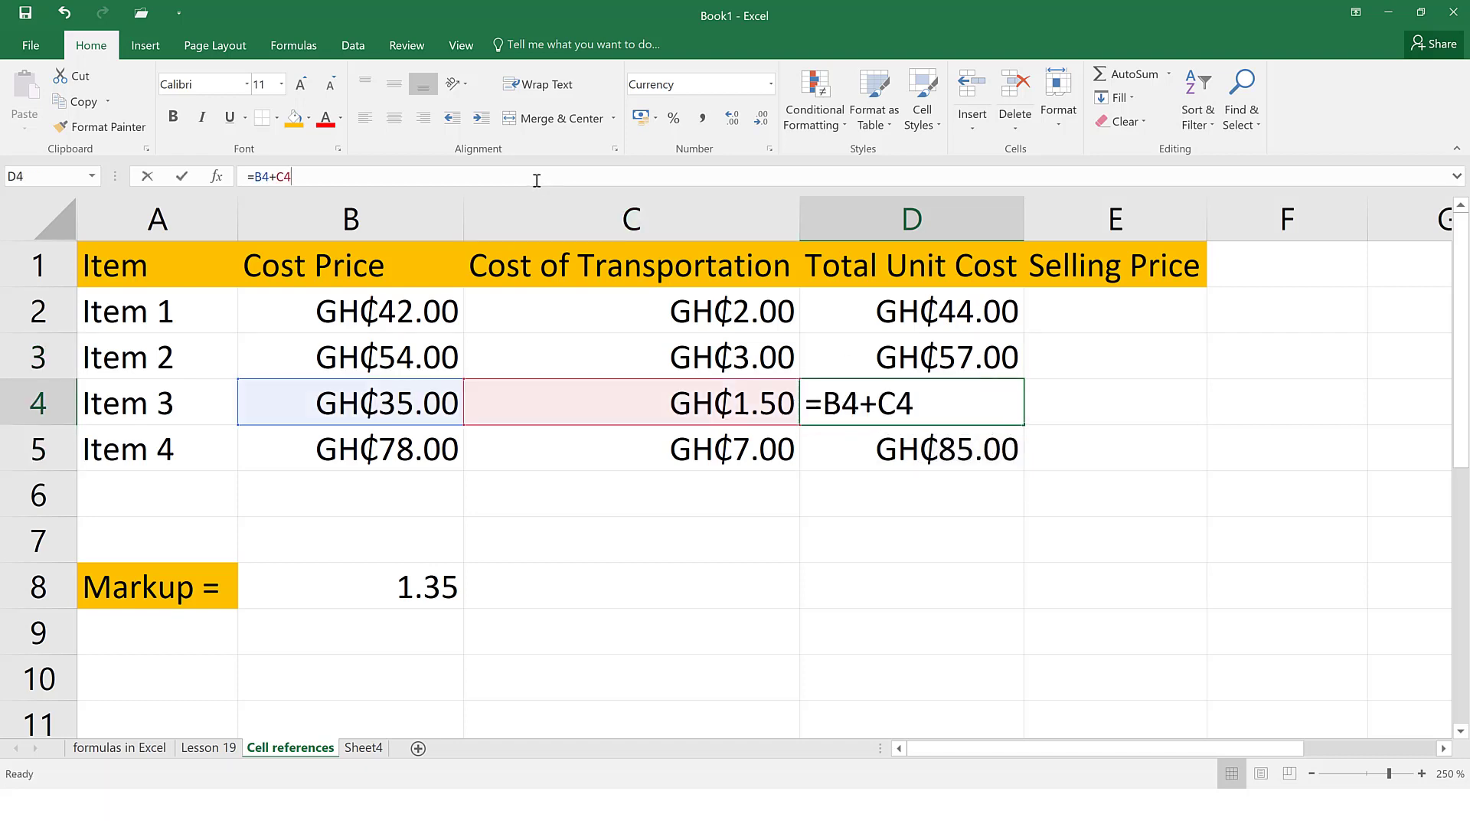
left_click(873, 447)
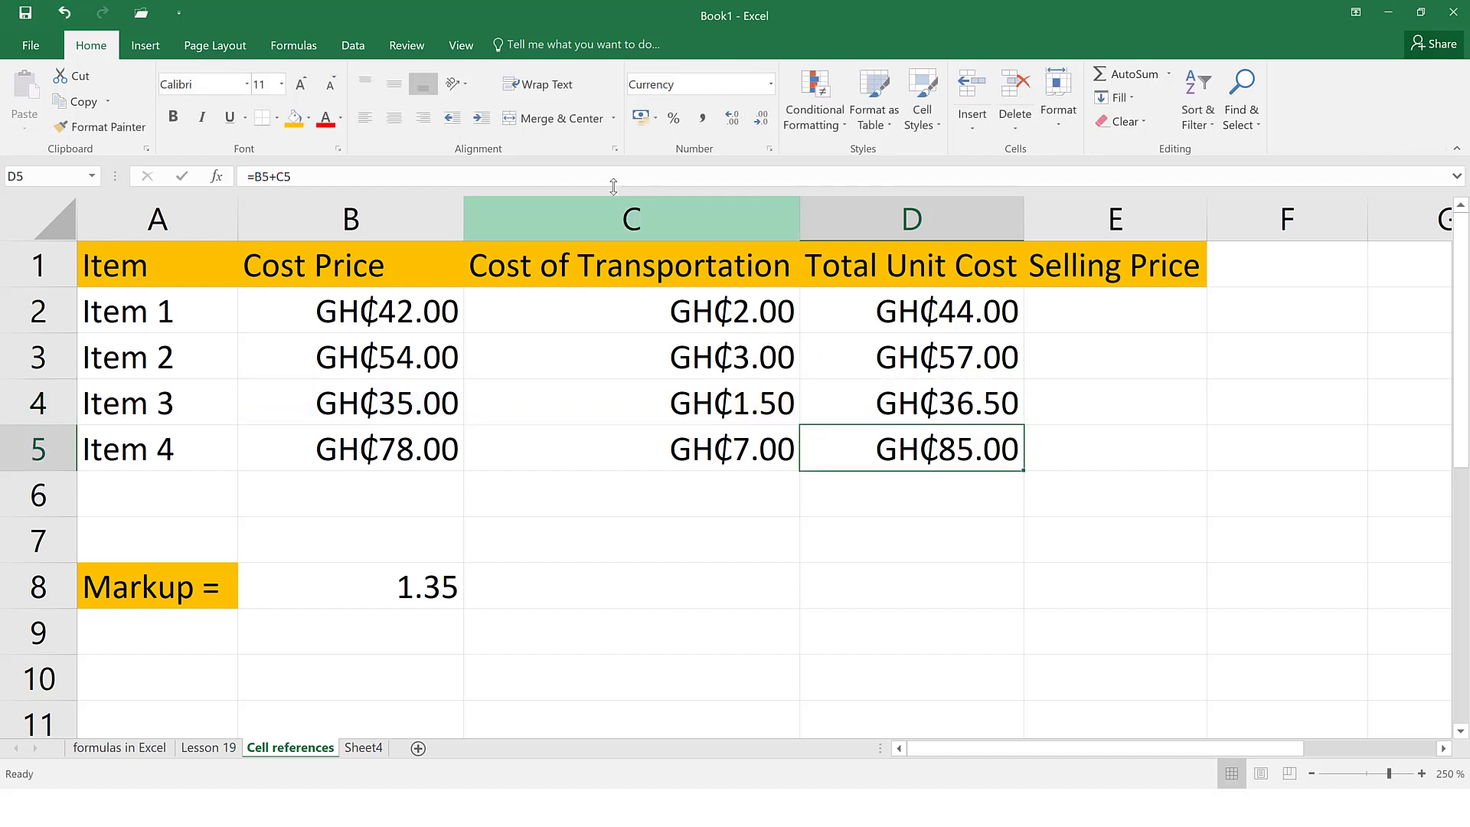
key("F2")
left_click(930, 375)
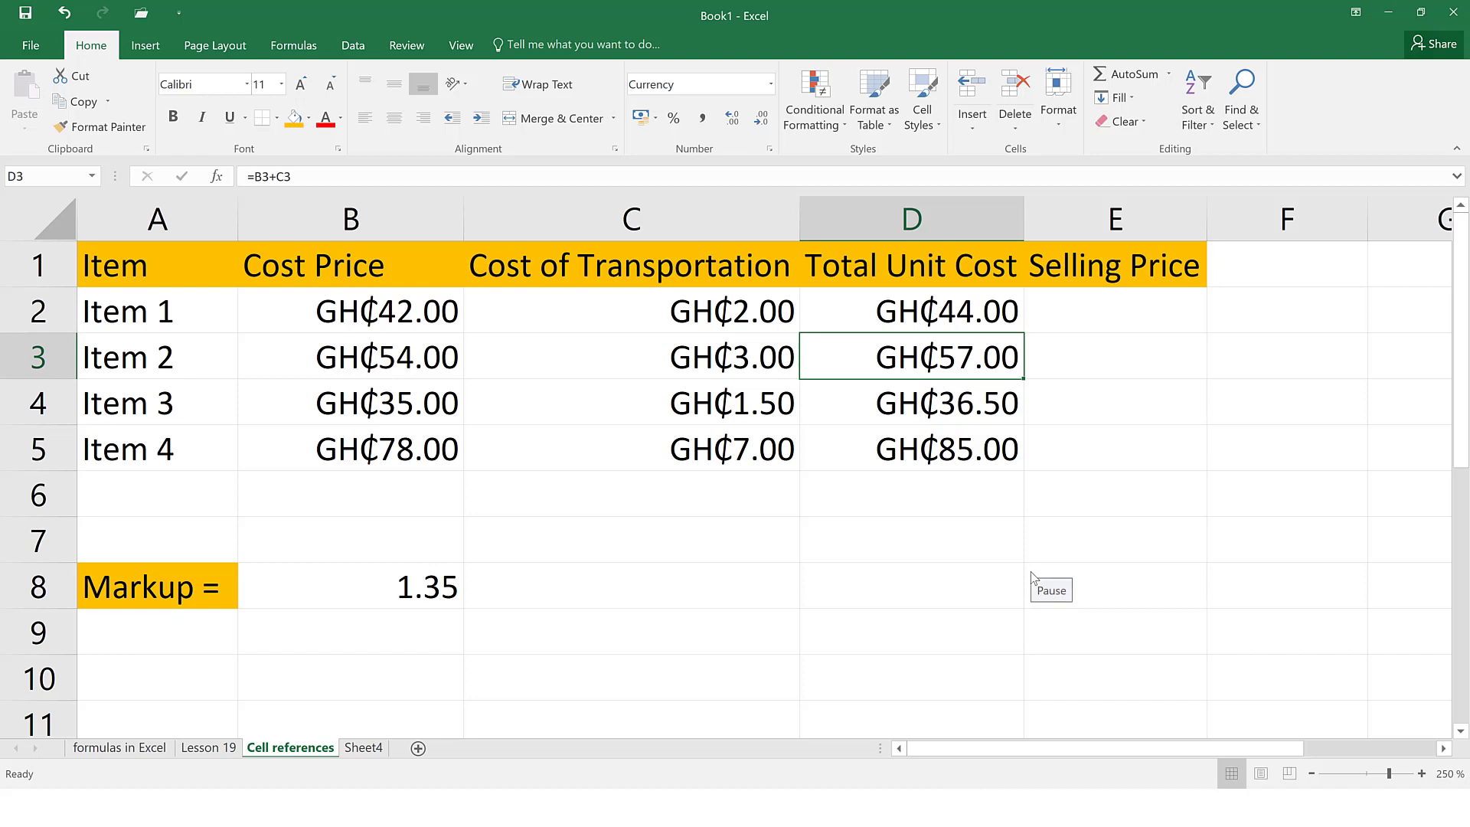
Step: Calculate Item 1's selling price in E2 by multiplying total unit cost by the markup with =D2*B8
left_click(1134, 310)
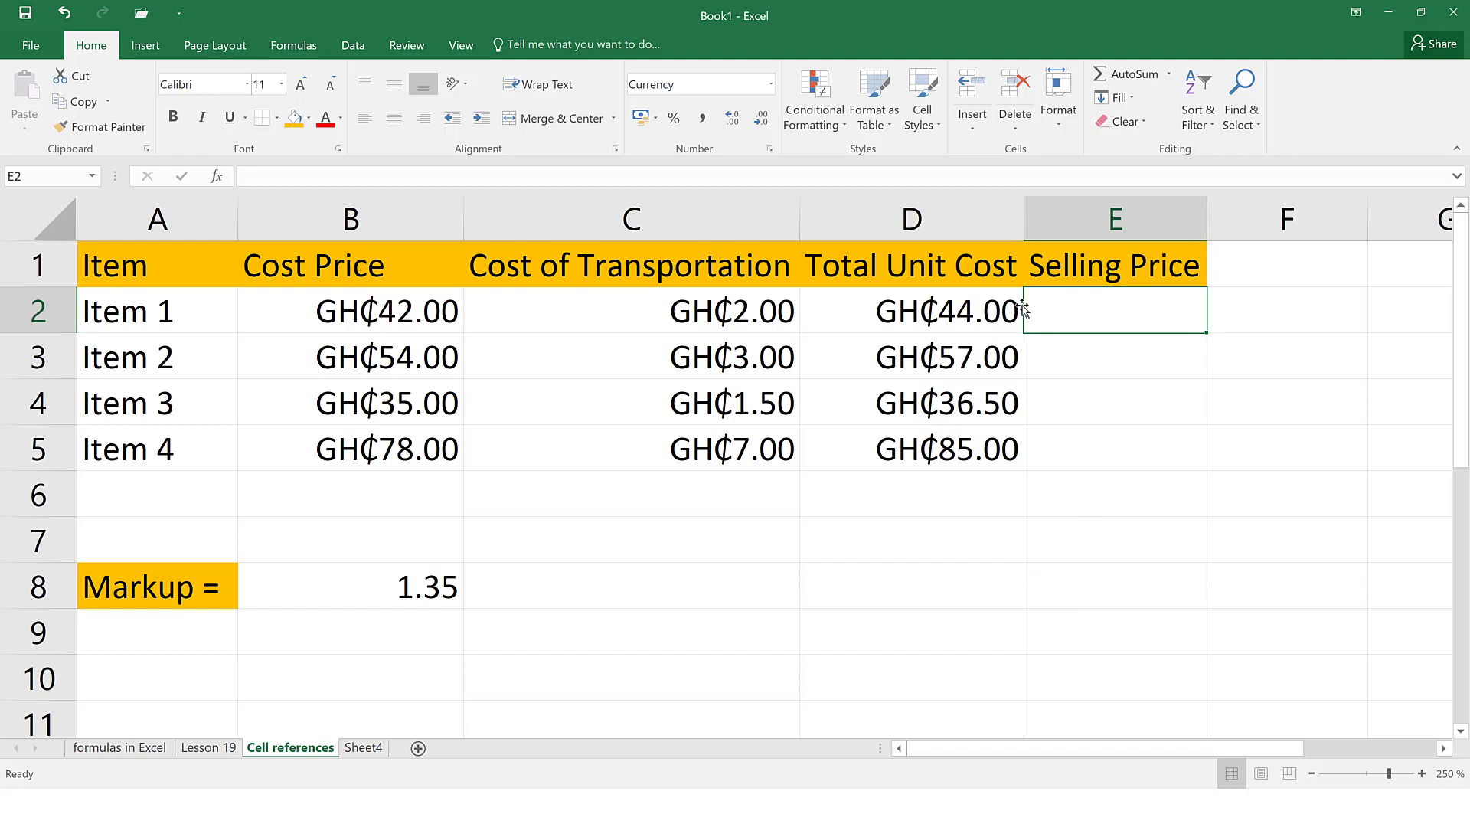
type("=")
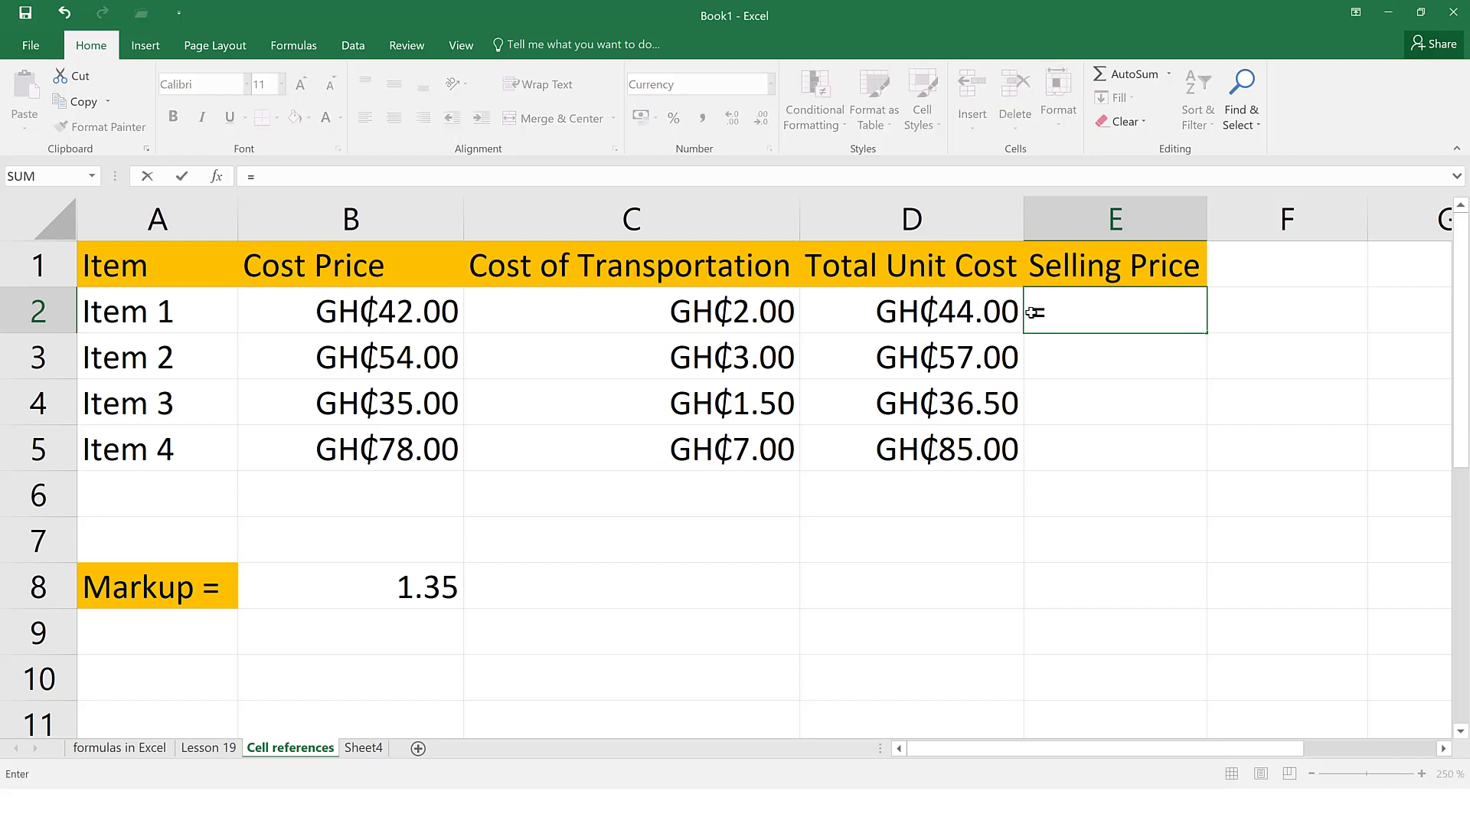
left_click(993, 322)
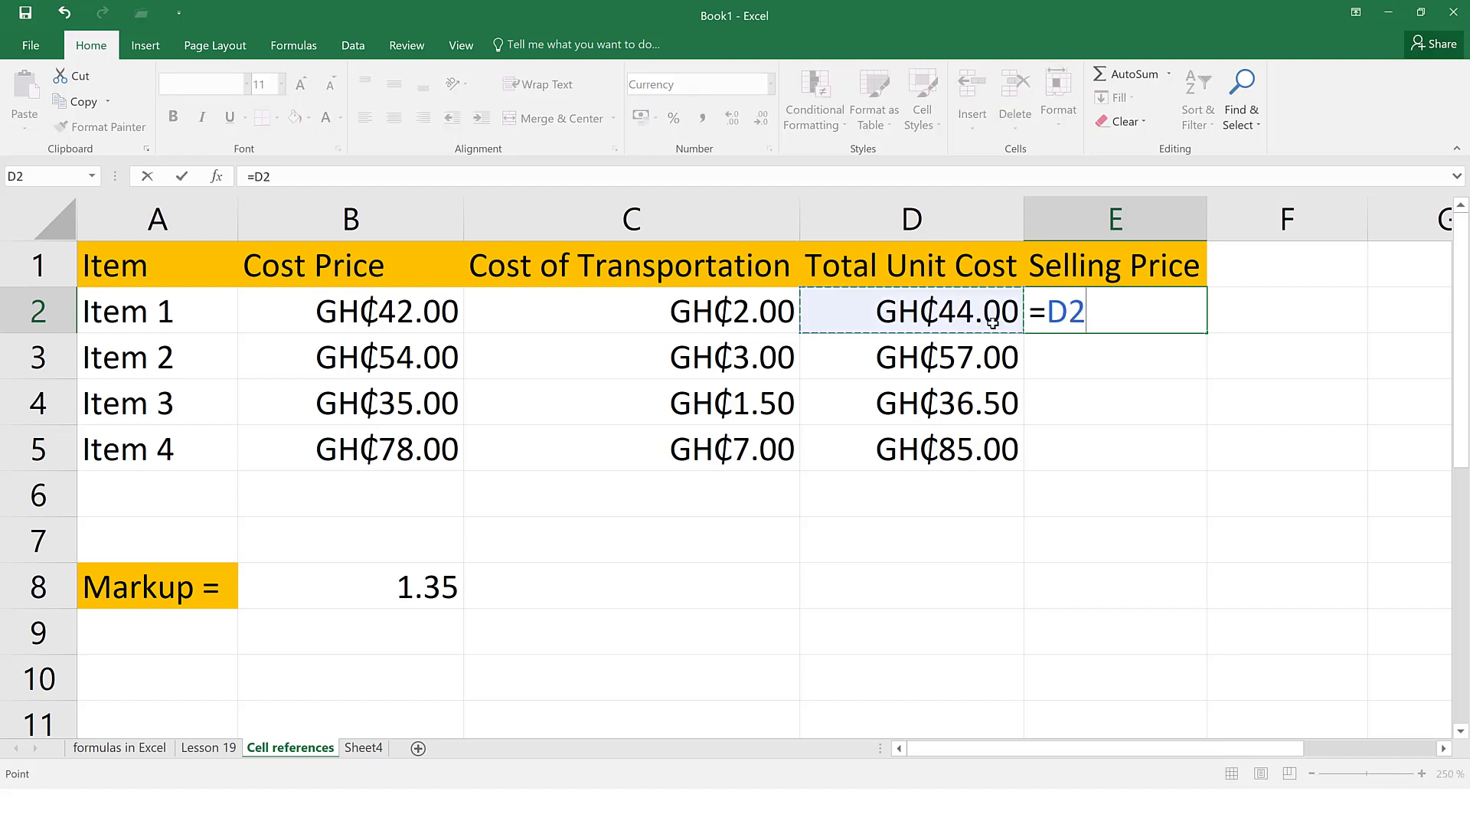
type("*")
left_click(436, 590)
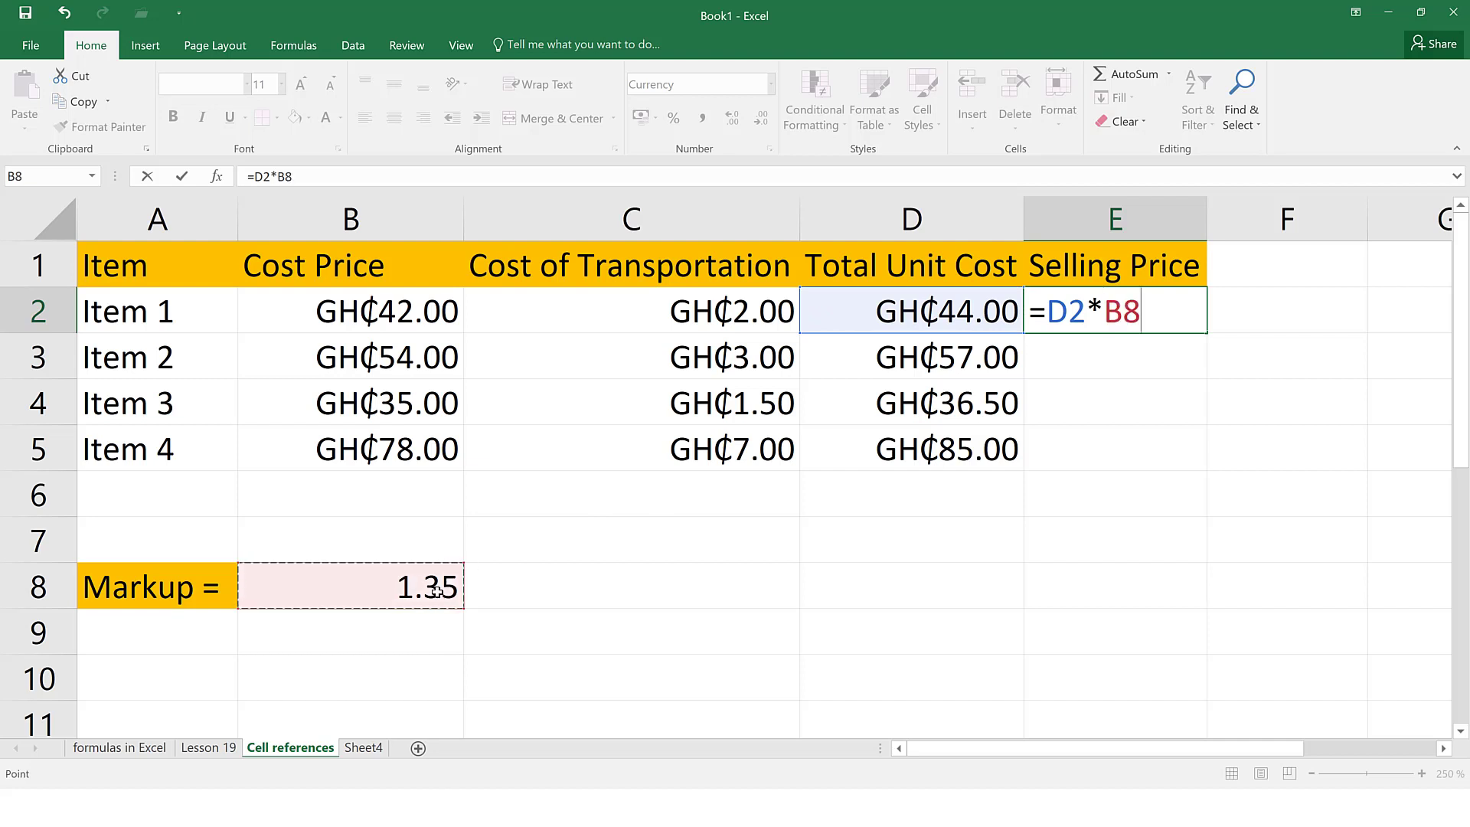
key("Return")
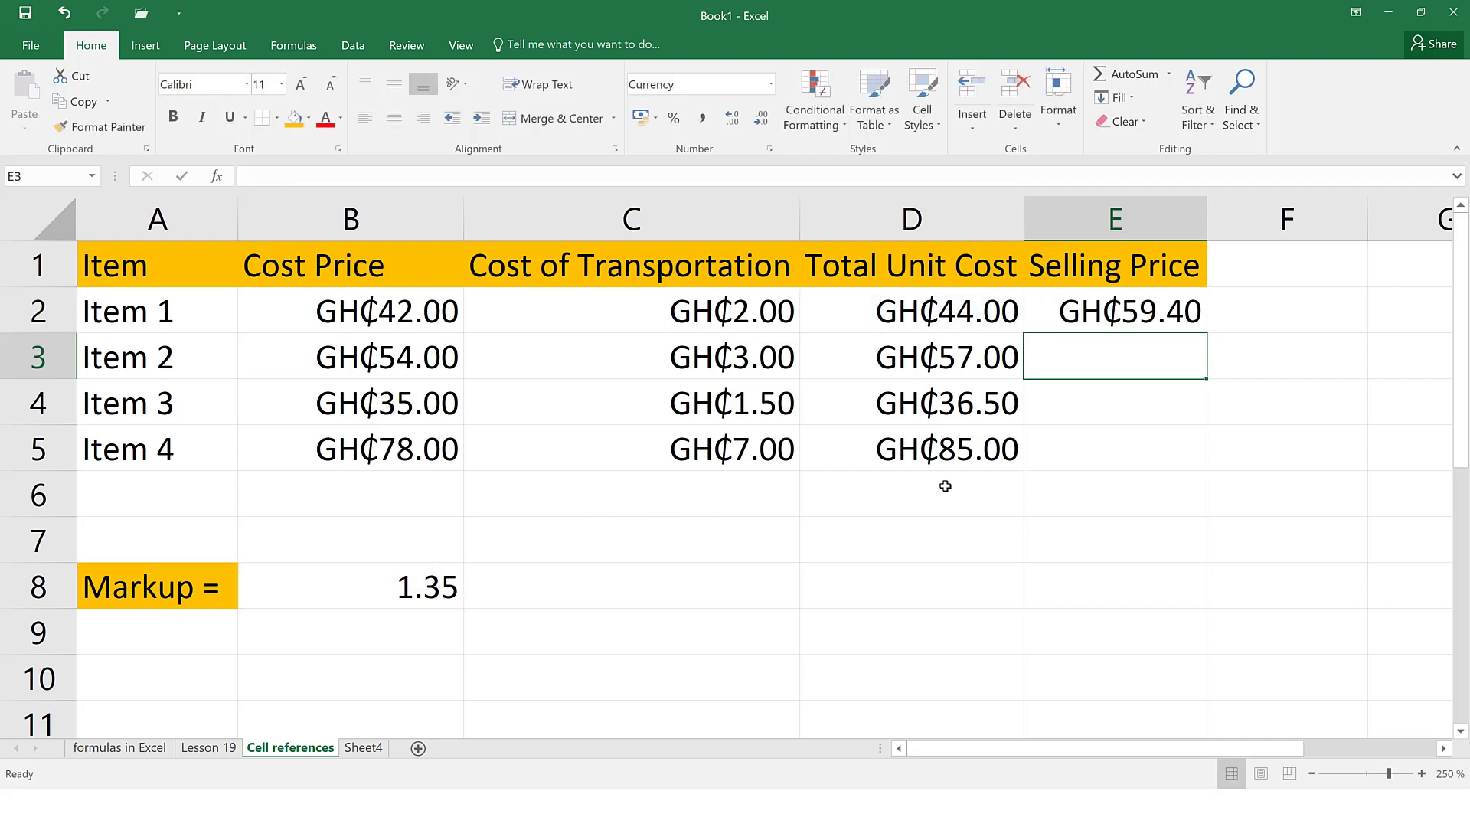
Step: Fill the selling price formula from E2 down to E5 and check the filled cells against the total unit costs
left_click(1103, 310)
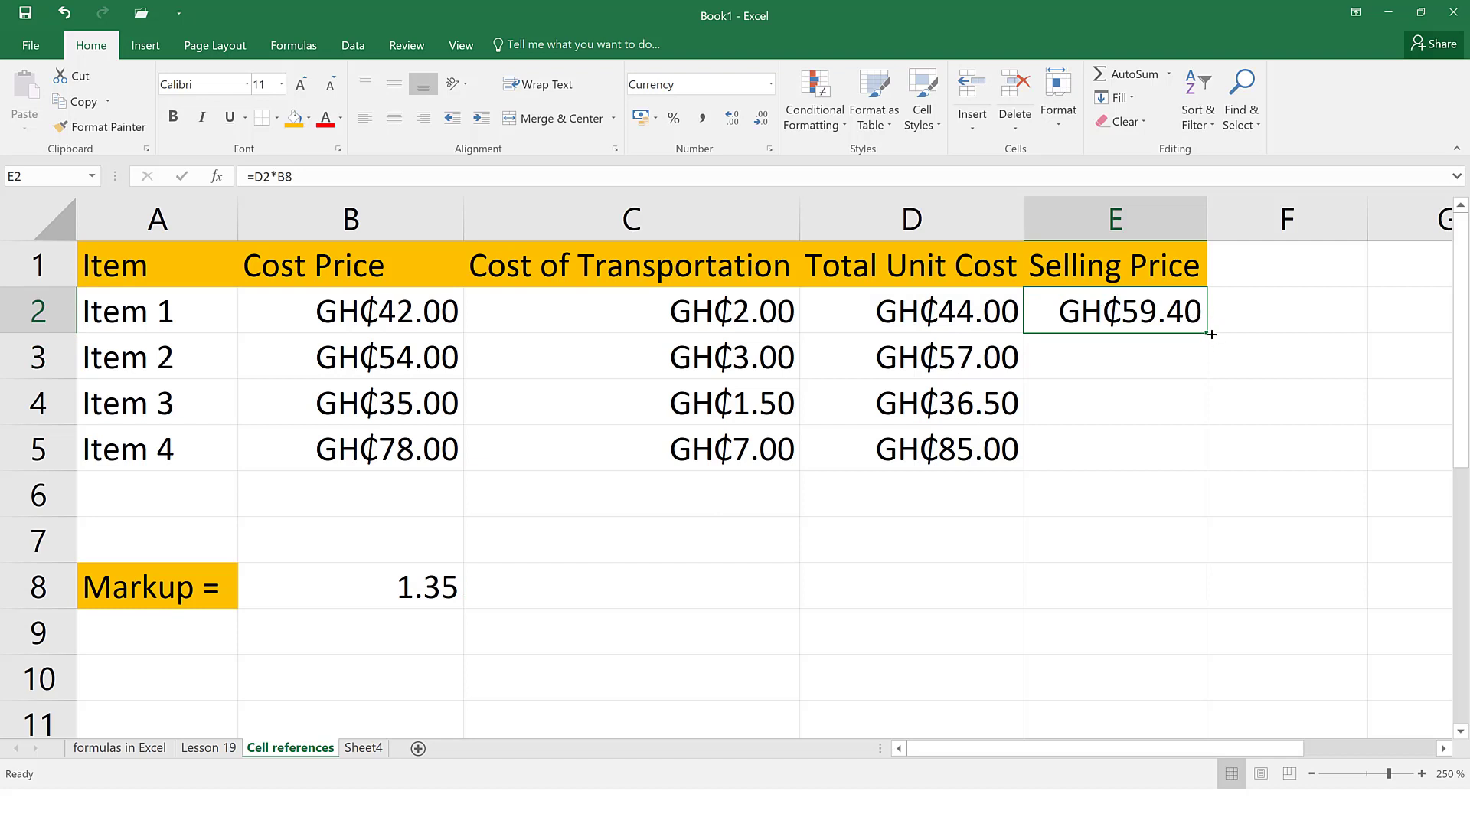
left_click_drag(1205, 336, 1205, 468)
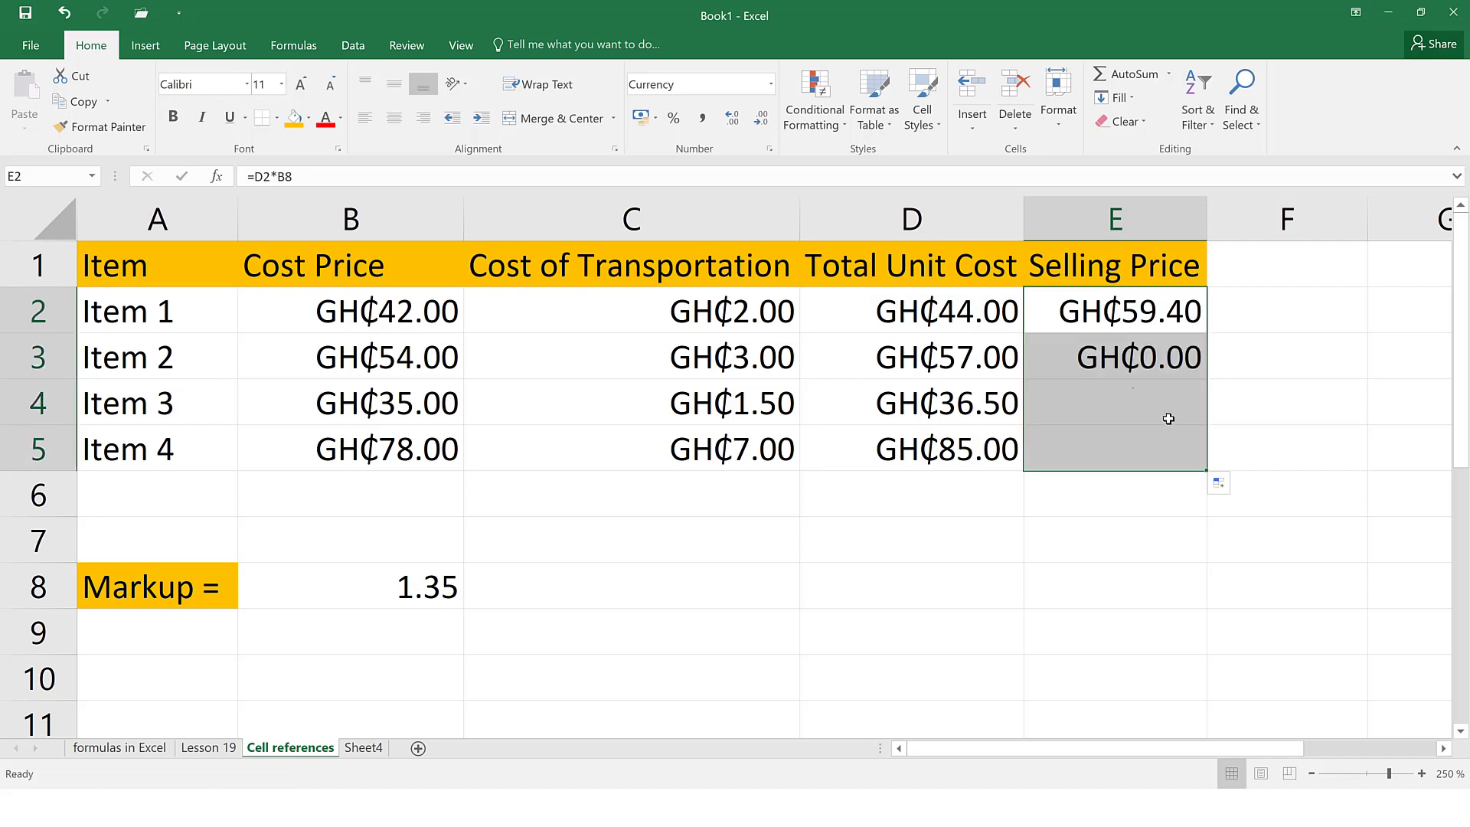
left_click(1098, 374)
left_click(1100, 406)
left_click(1101, 434)
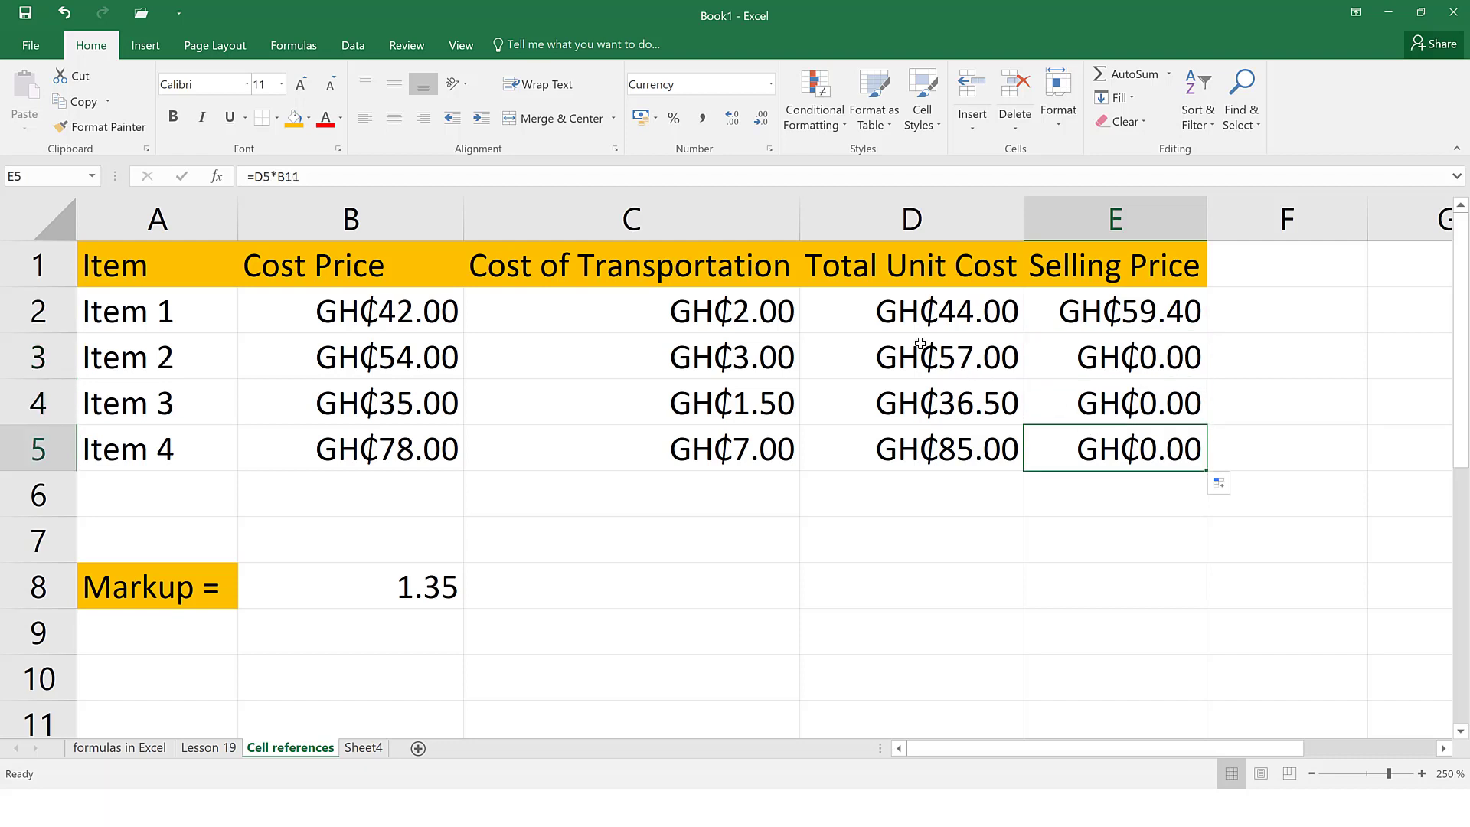
left_click(949, 358)
left_click(956, 413)
left_click(951, 454)
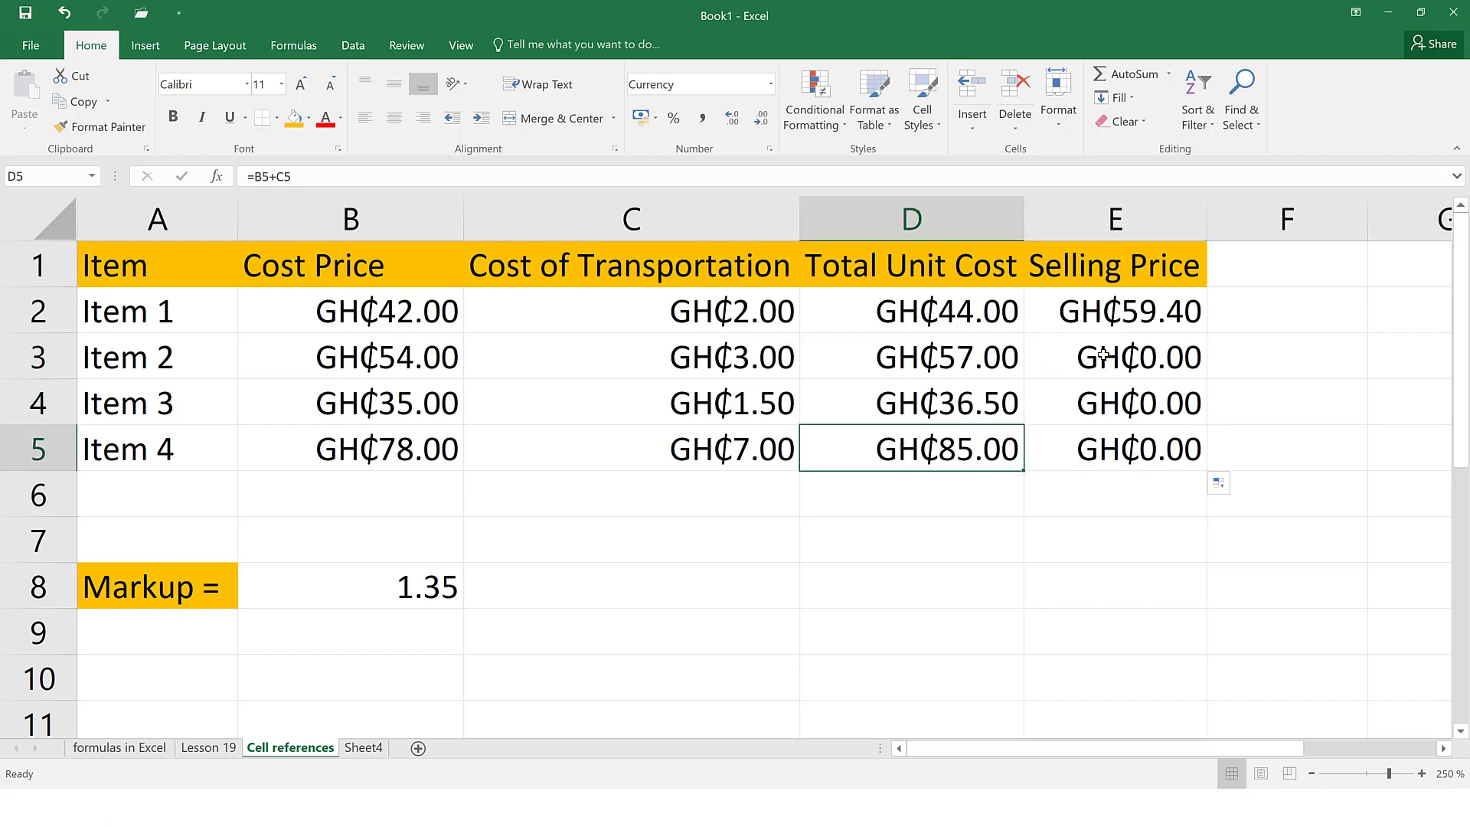
Step: Examine which total unit cost and markup cells the selling price formulas in E2 through E5 reference
left_click(1125, 366)
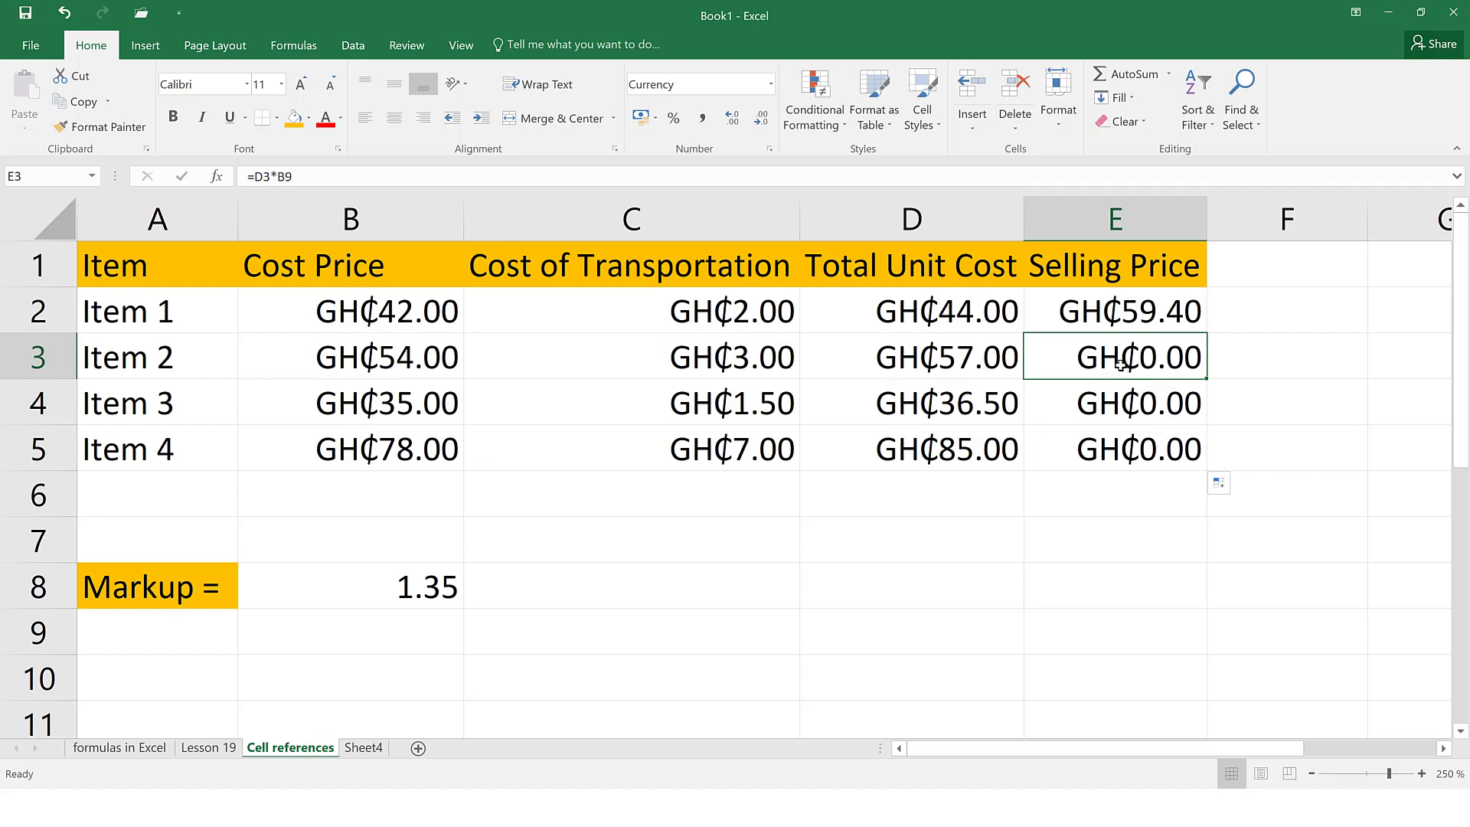
left_click(671, 170)
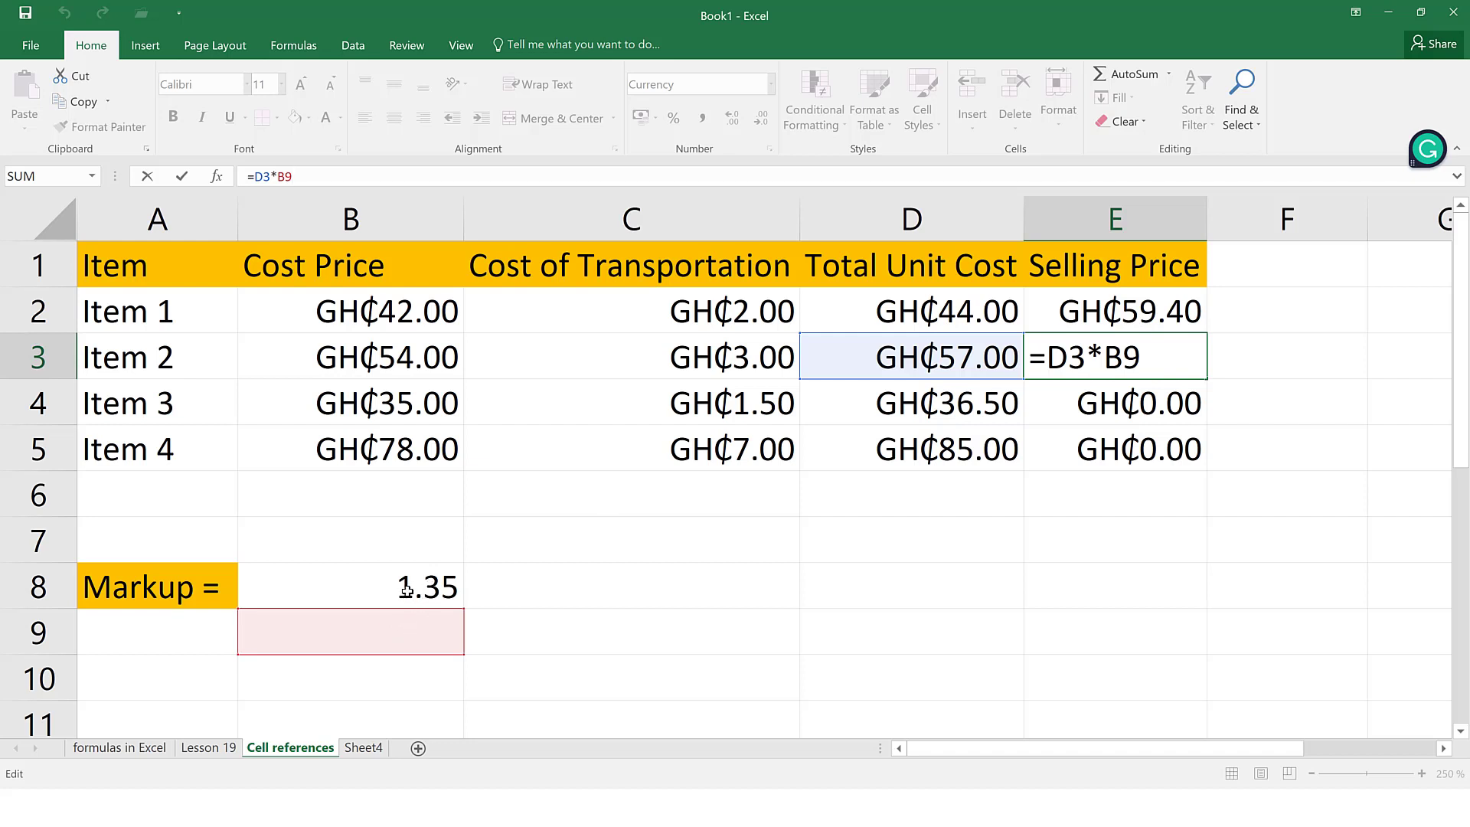
left_click(1133, 310)
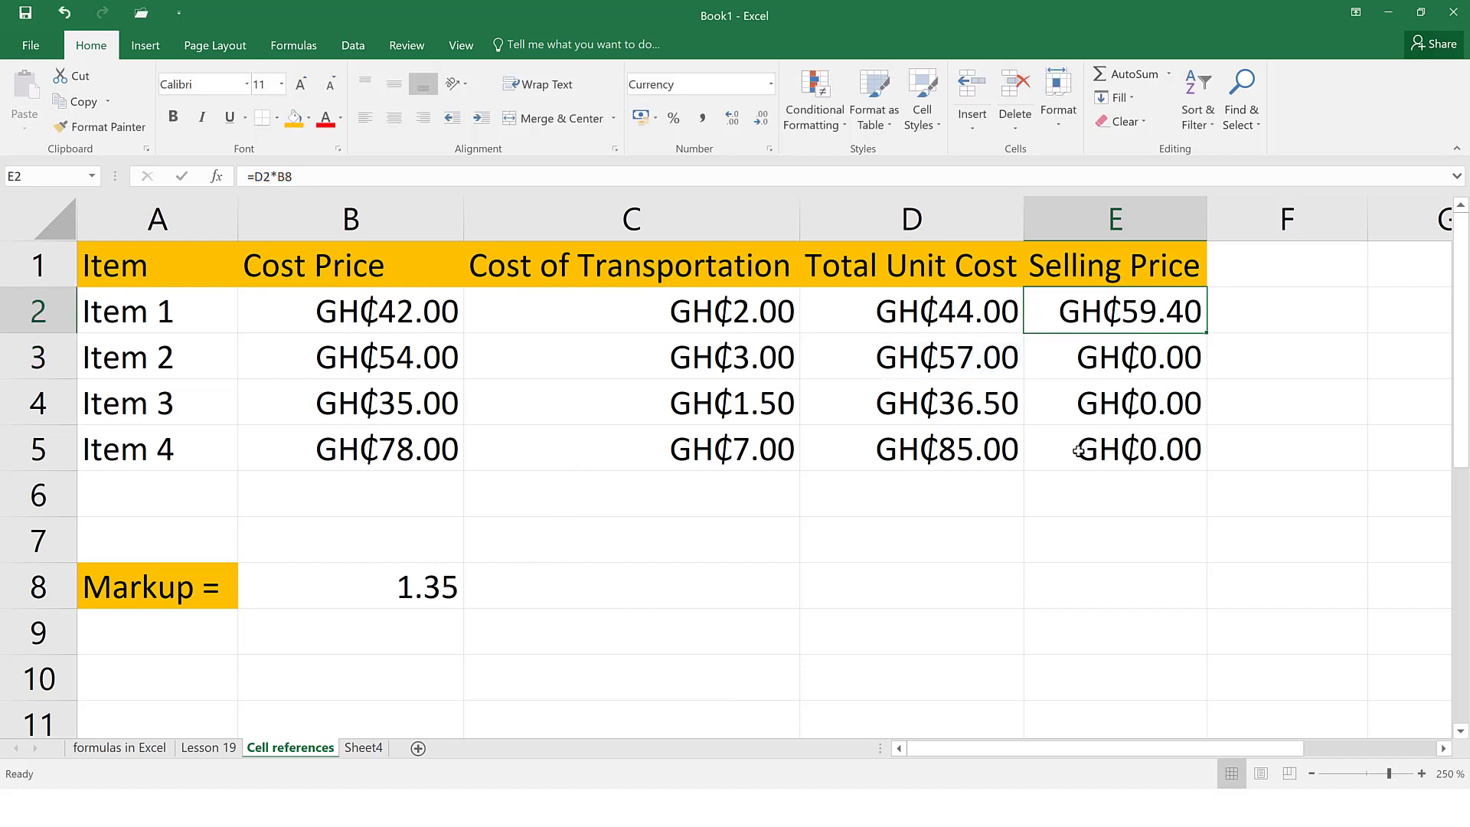
left_click(1110, 355)
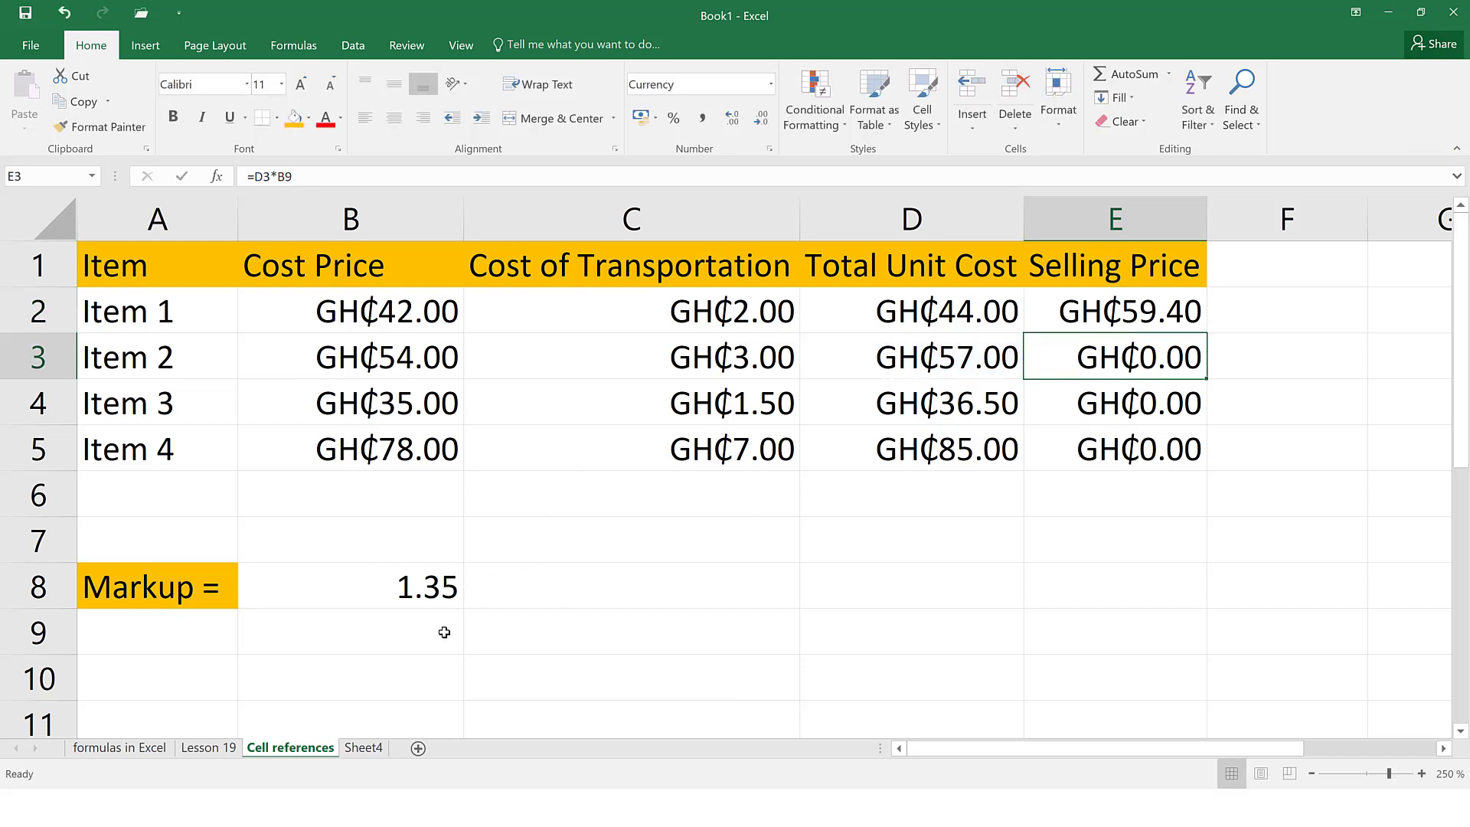
double_click(1119, 357)
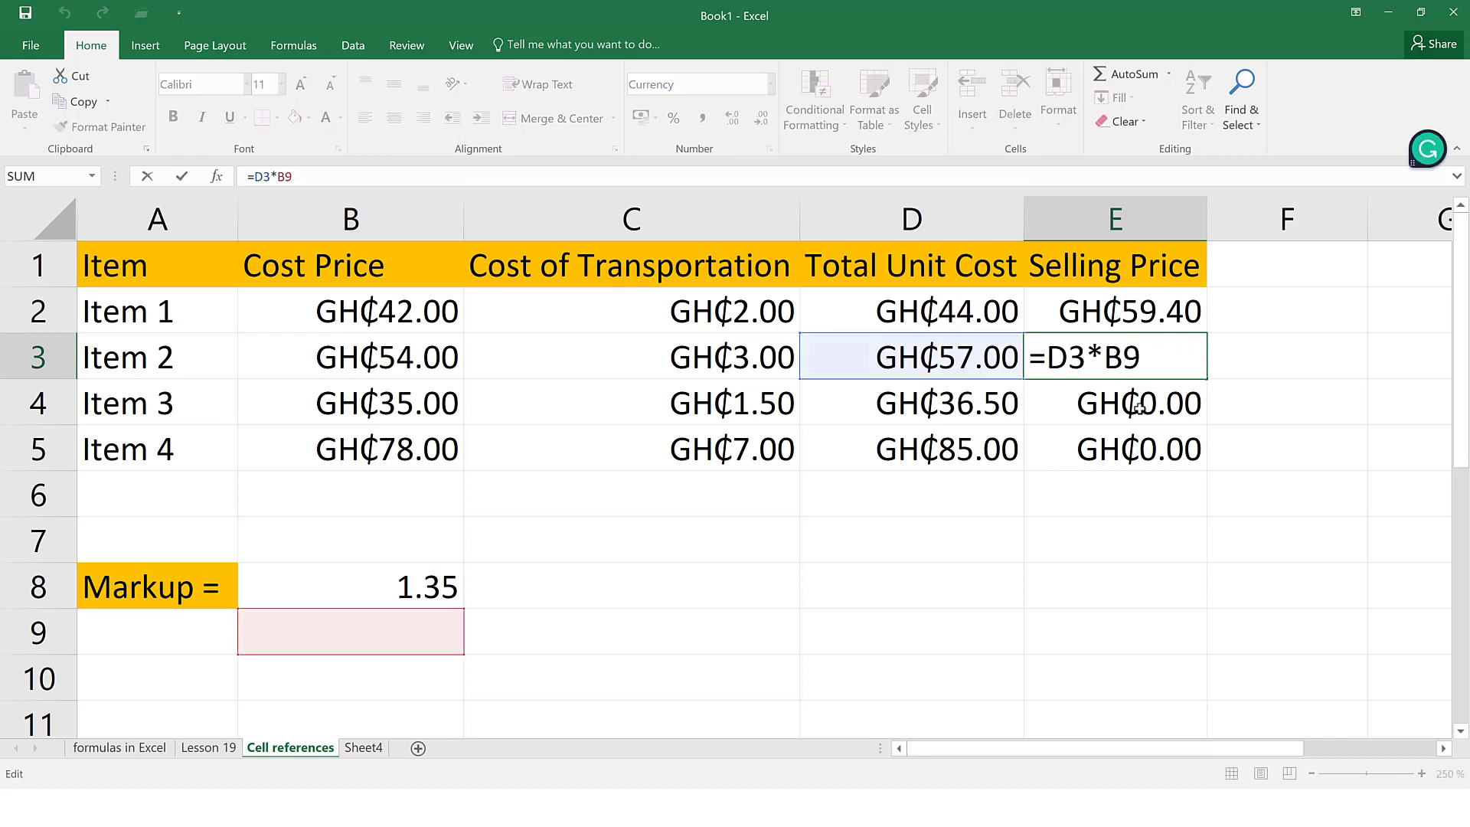
key("Return")
left_click(472, 175)
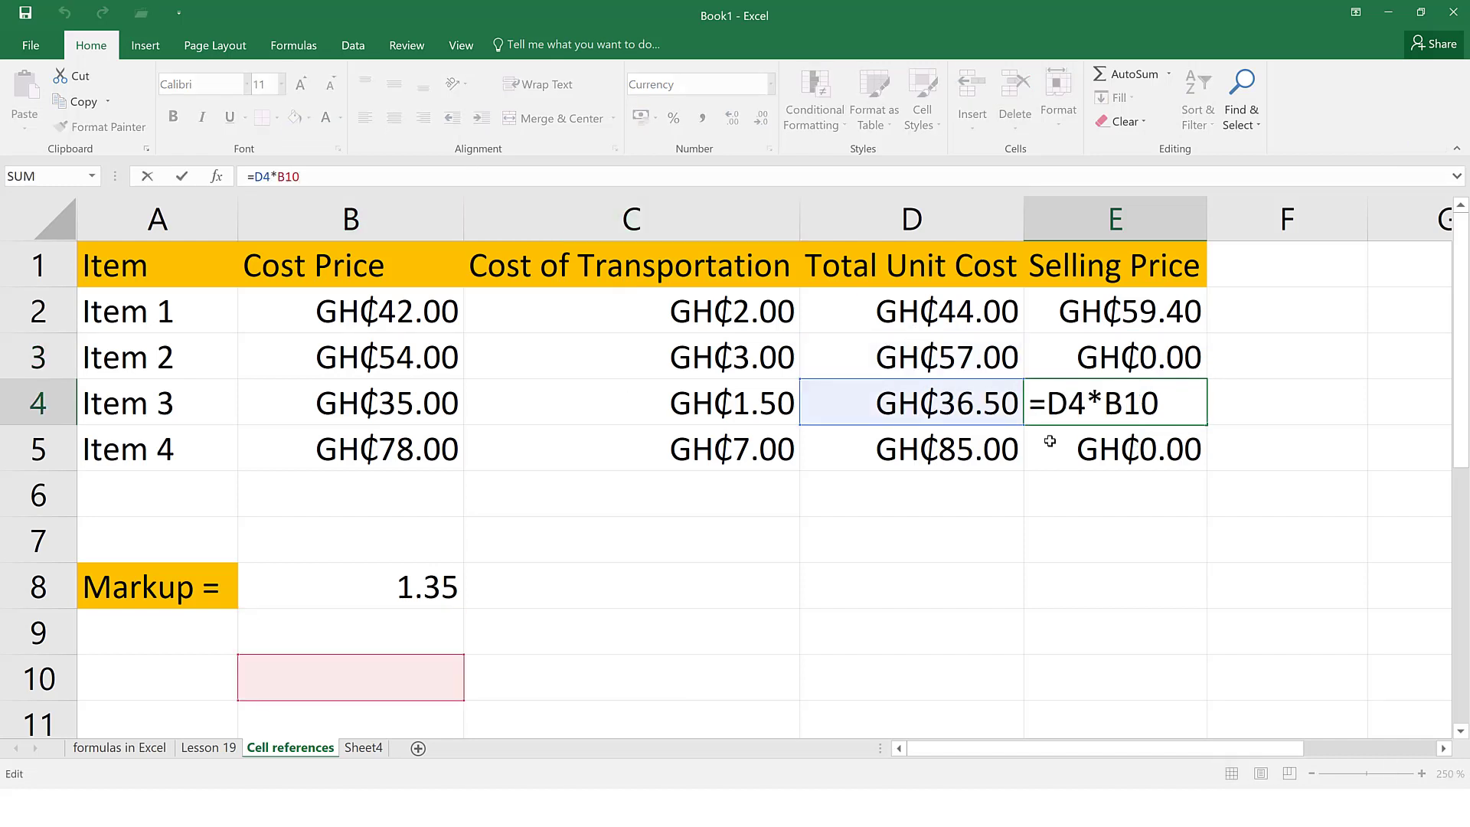
key("Return")
left_click(337, 172)
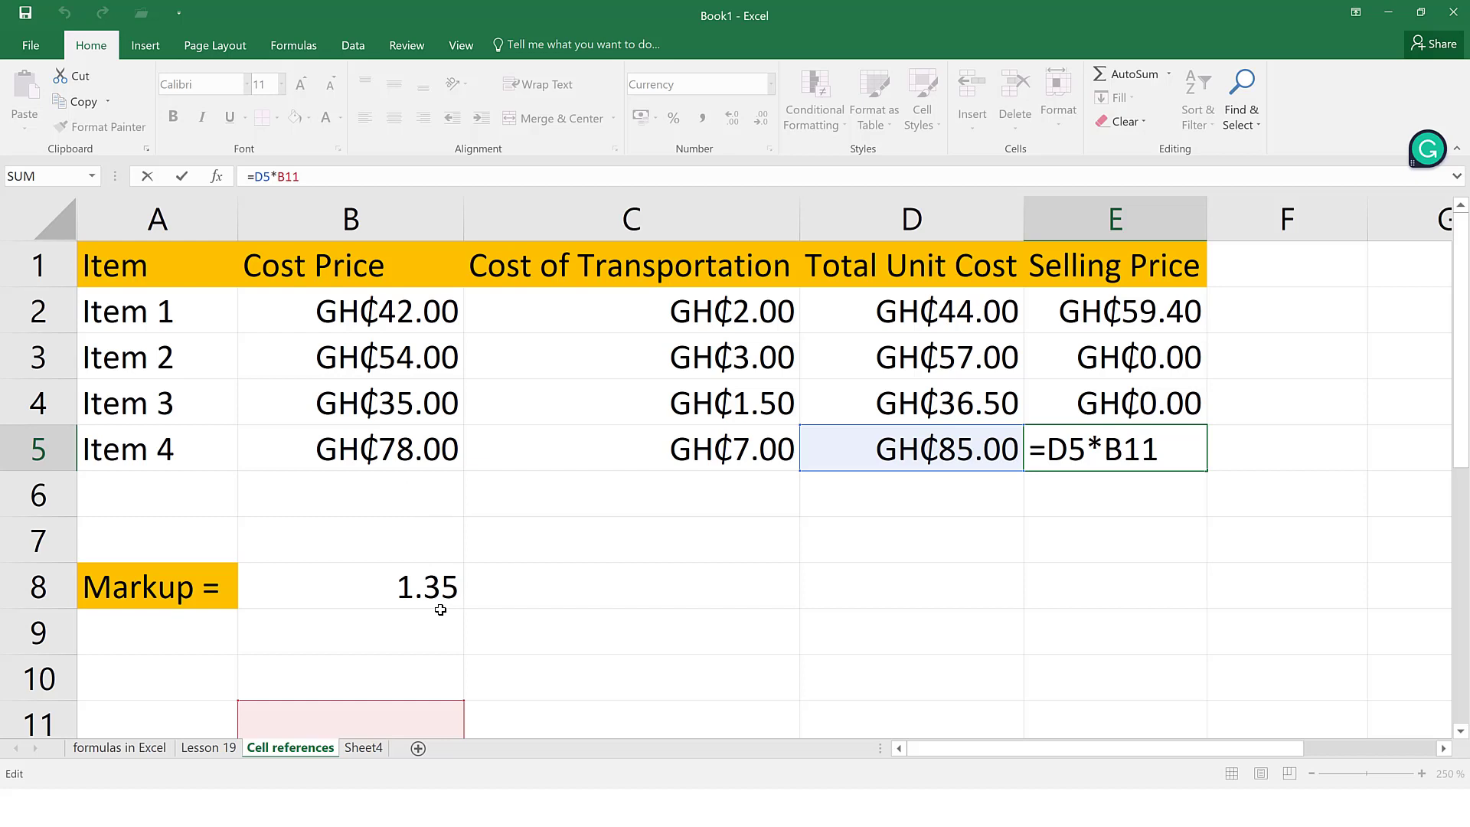
Step: Make the markup reference absolute in Item 1's selling price formula with =D2*$B$8, and fill it from E2 down to E5
left_click(1121, 317)
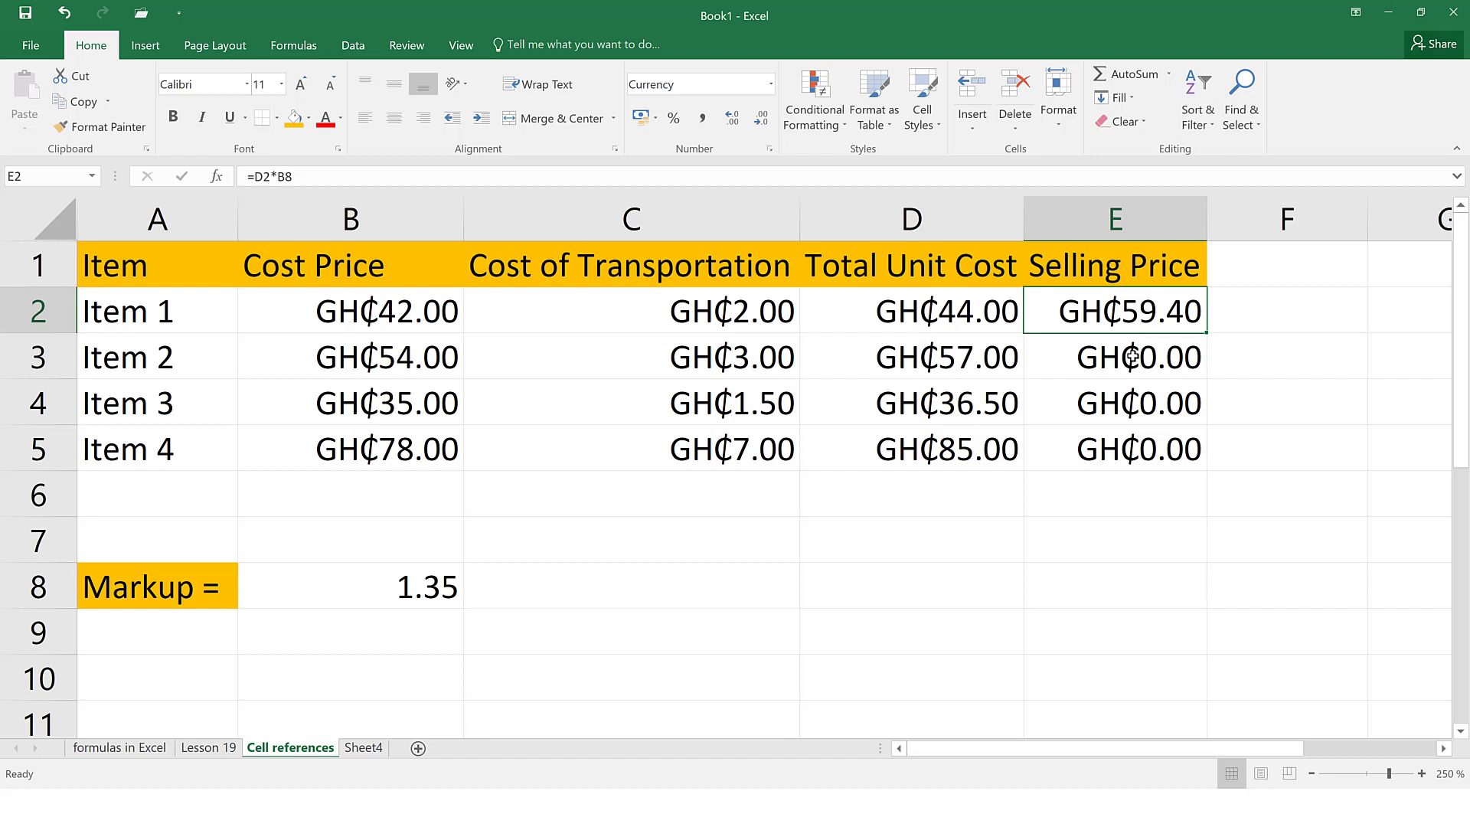
left_click(277, 178)
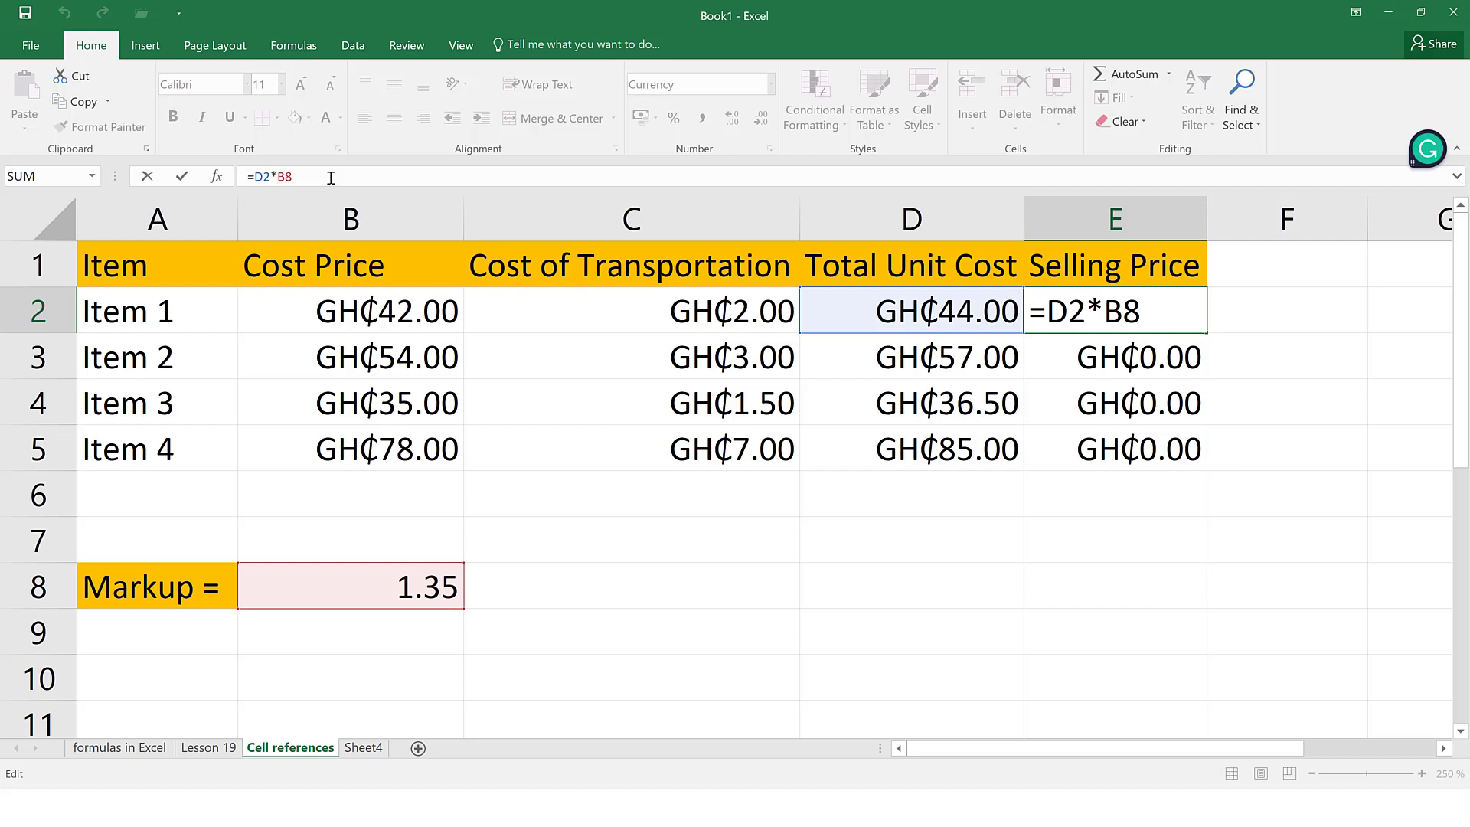
type("$$")
key("BackSpace")
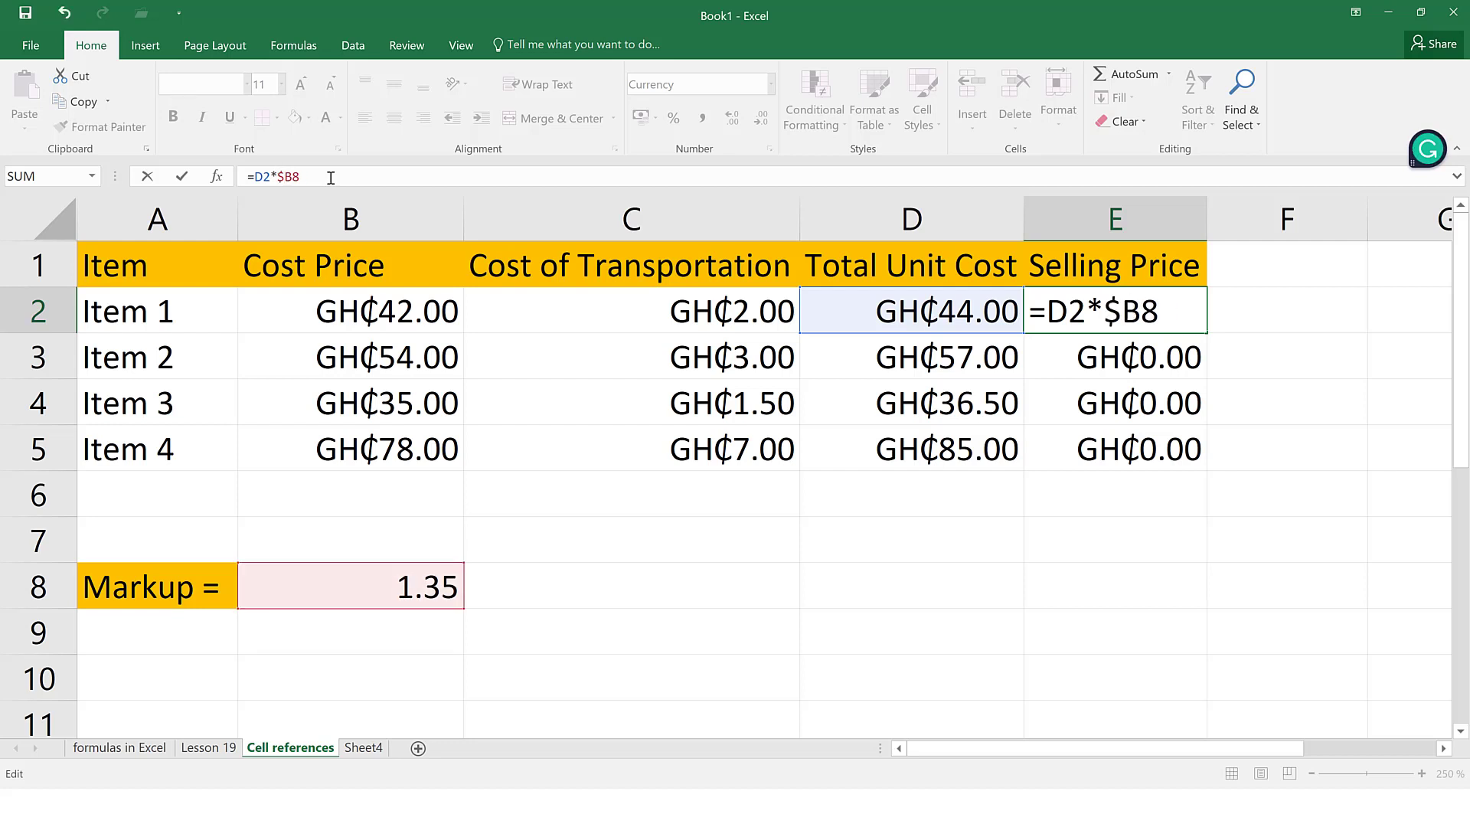
key("Right")
type("$")
key("Return")
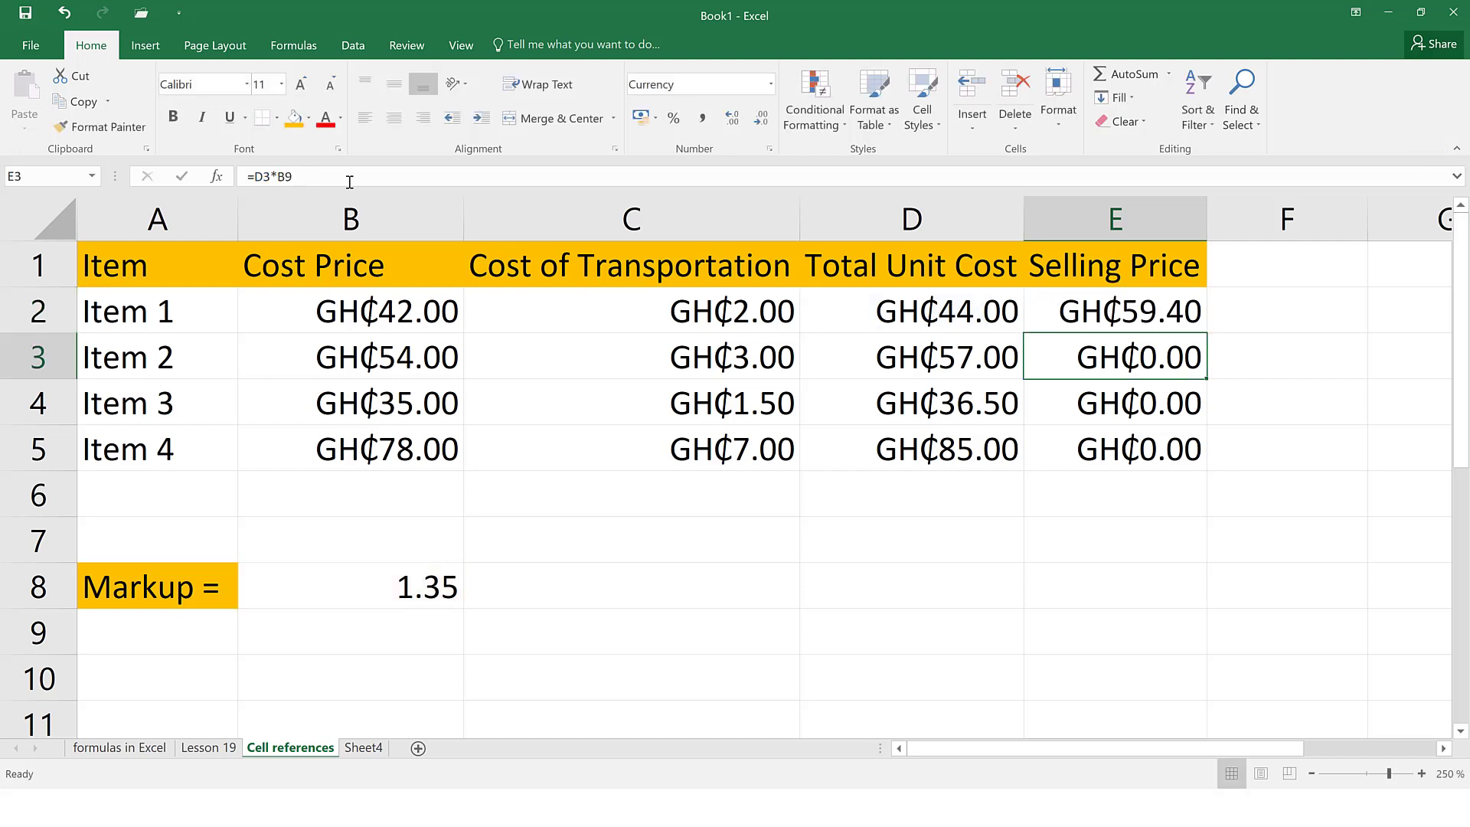
left_click(1173, 325)
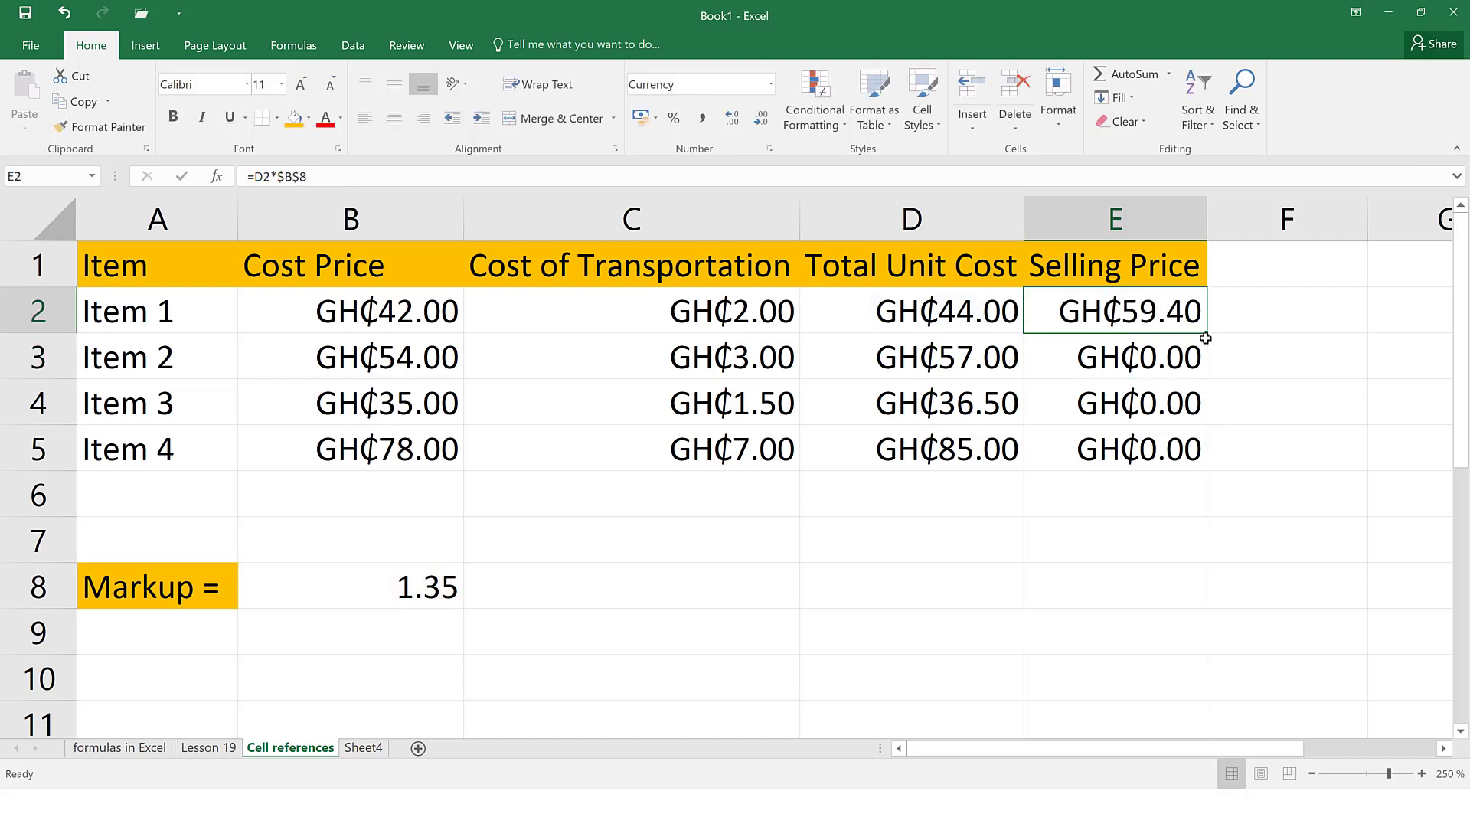
left_click_drag(1207, 334, 1203, 464)
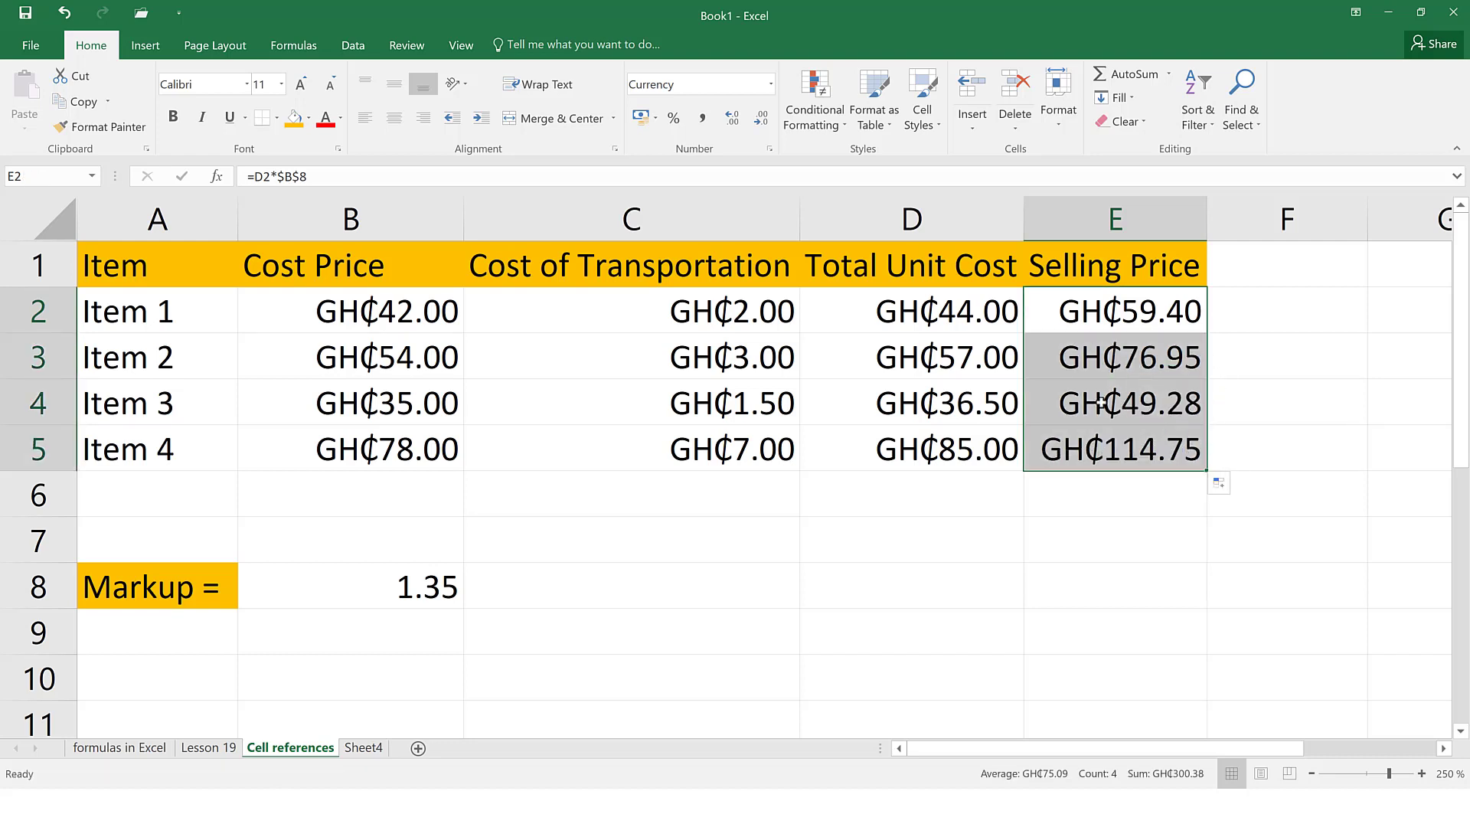
Step: Examine which total unit cost and markup cells the refilled selling price formulas in E2 through E5 reference
left_click(1068, 327)
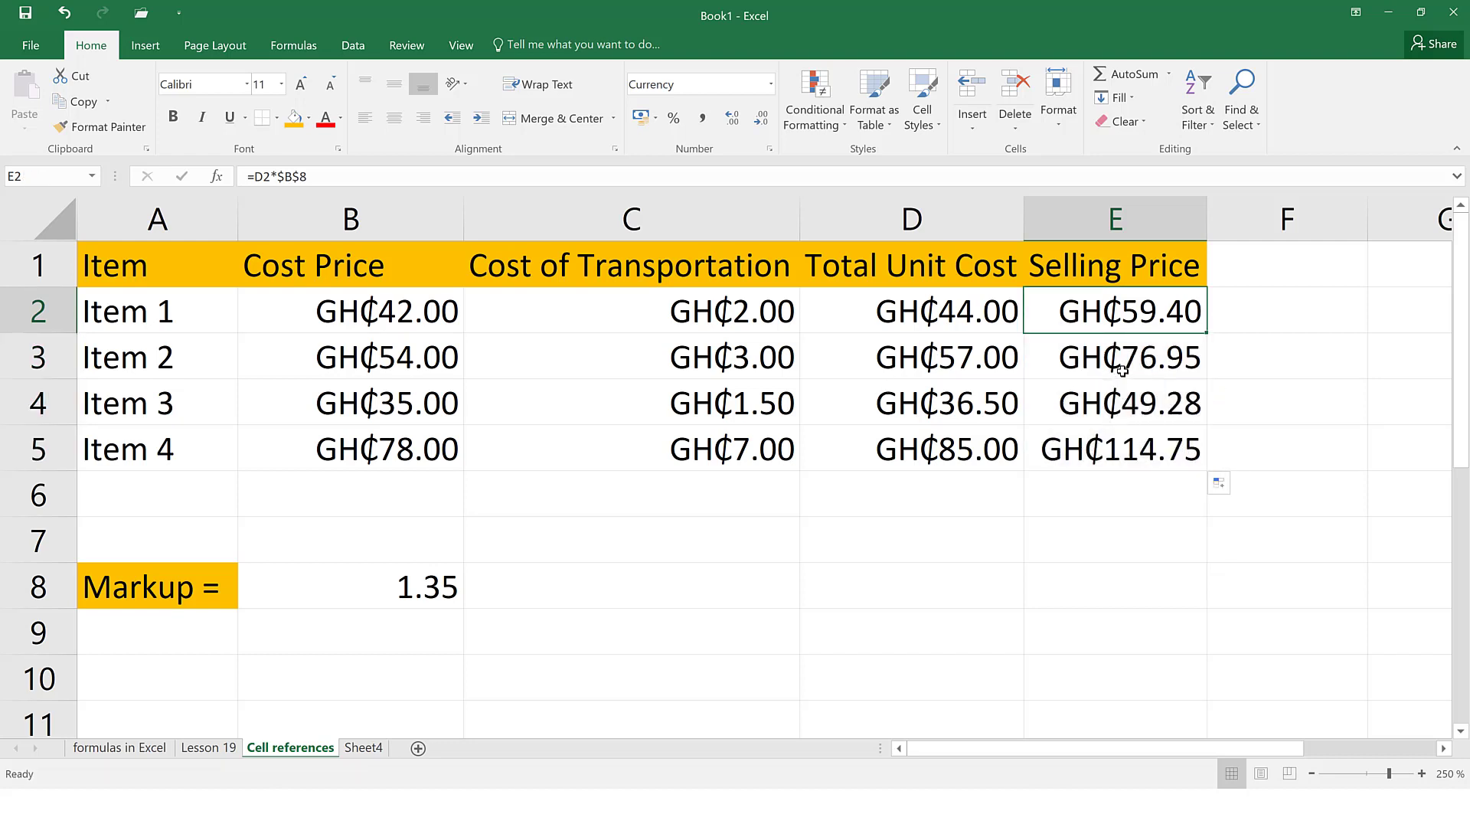
left_click(574, 177)
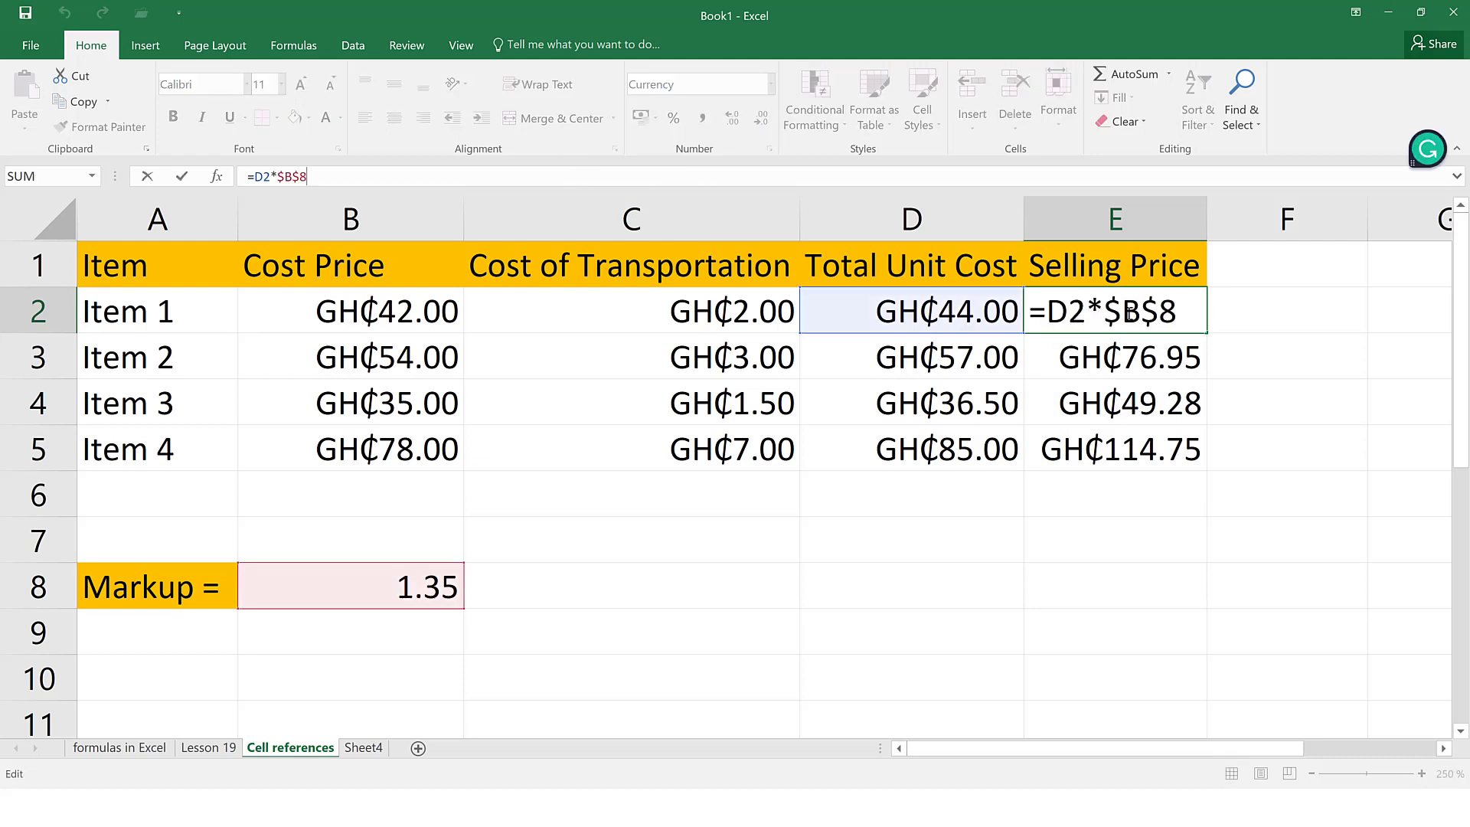
key("Return")
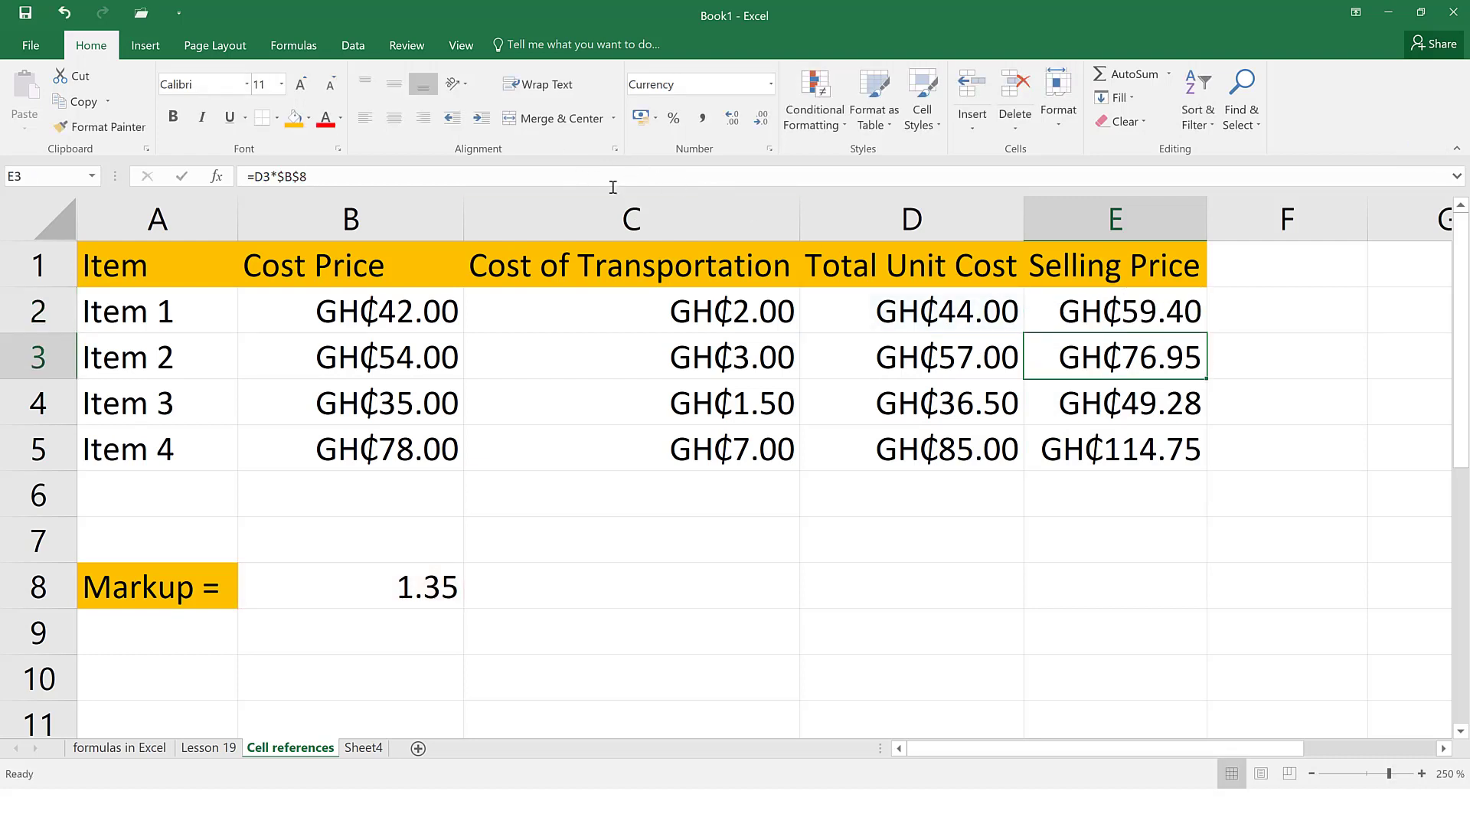
left_click(504, 173)
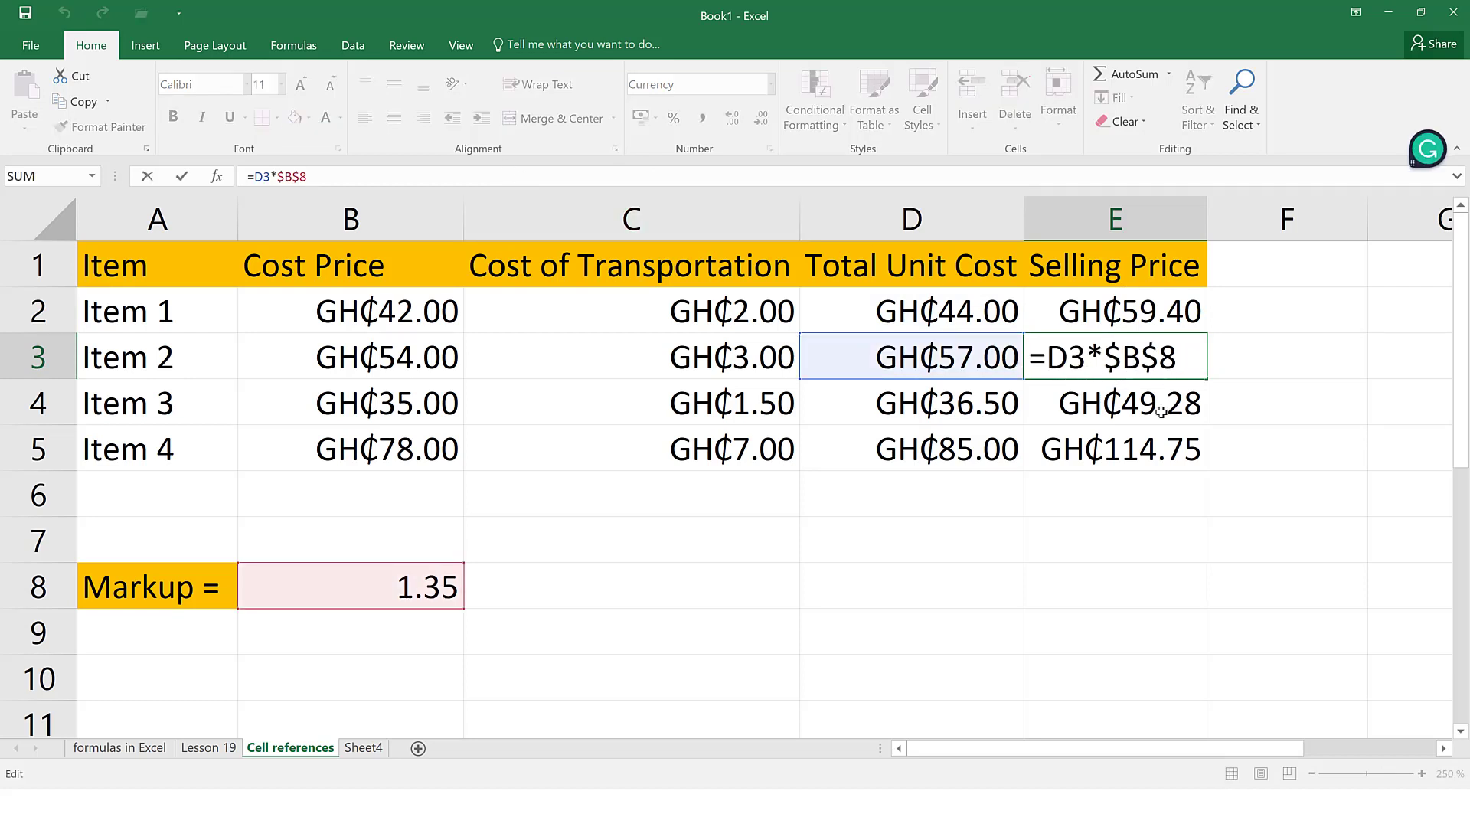
key("Return")
left_click(499, 174)
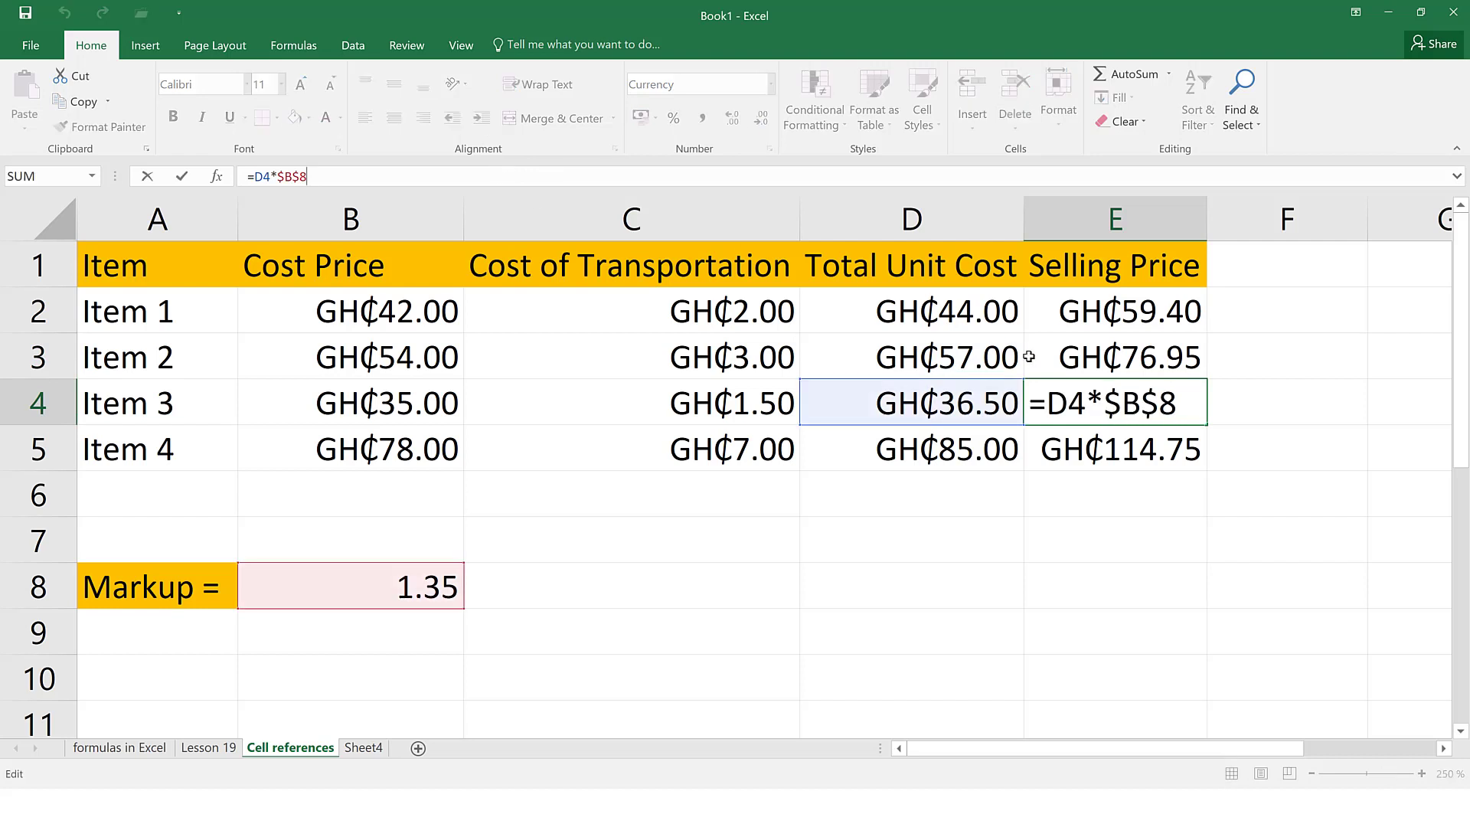
left_click(1081, 454)
double_click(1086, 465)
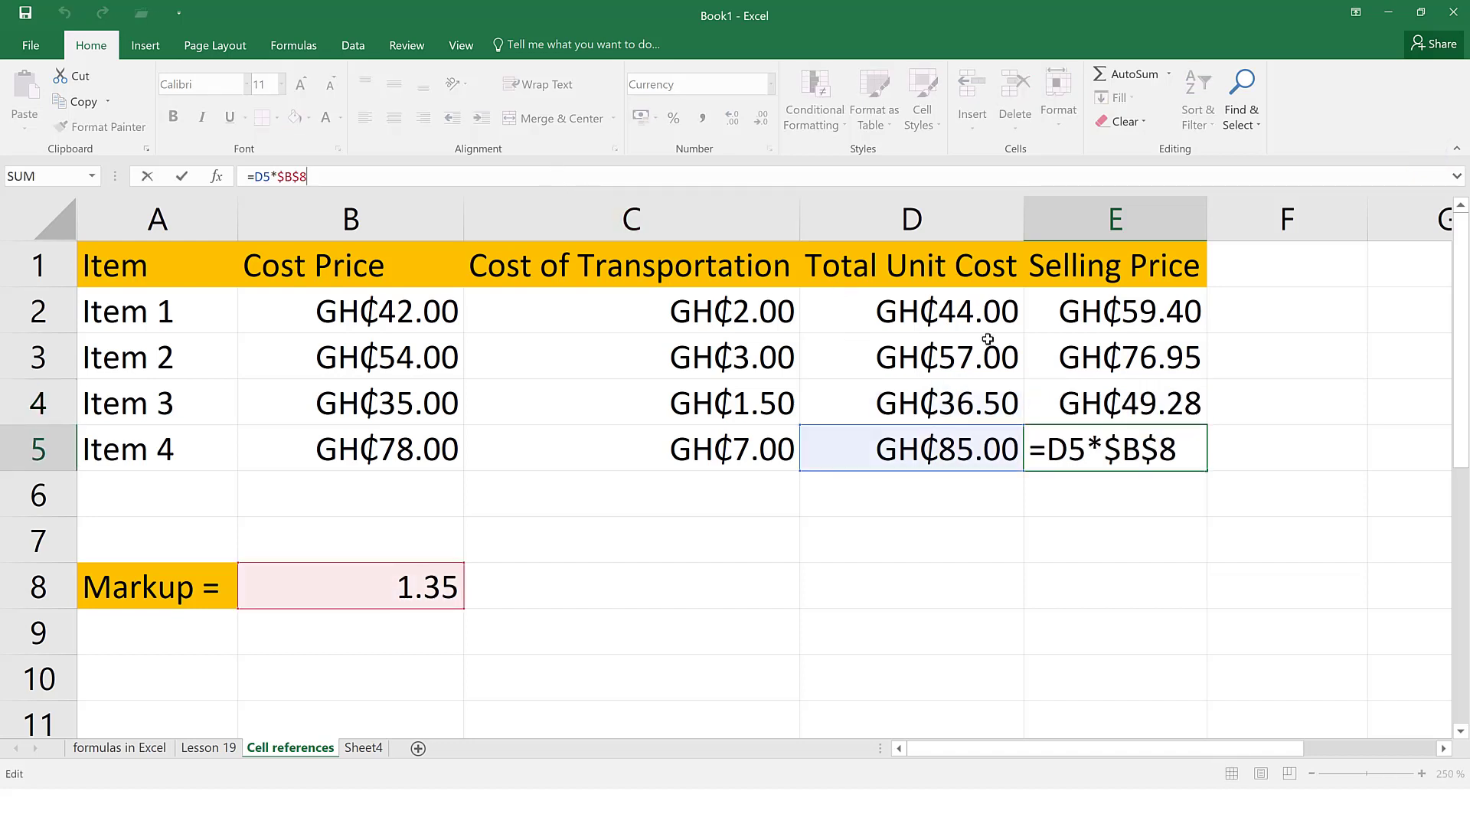